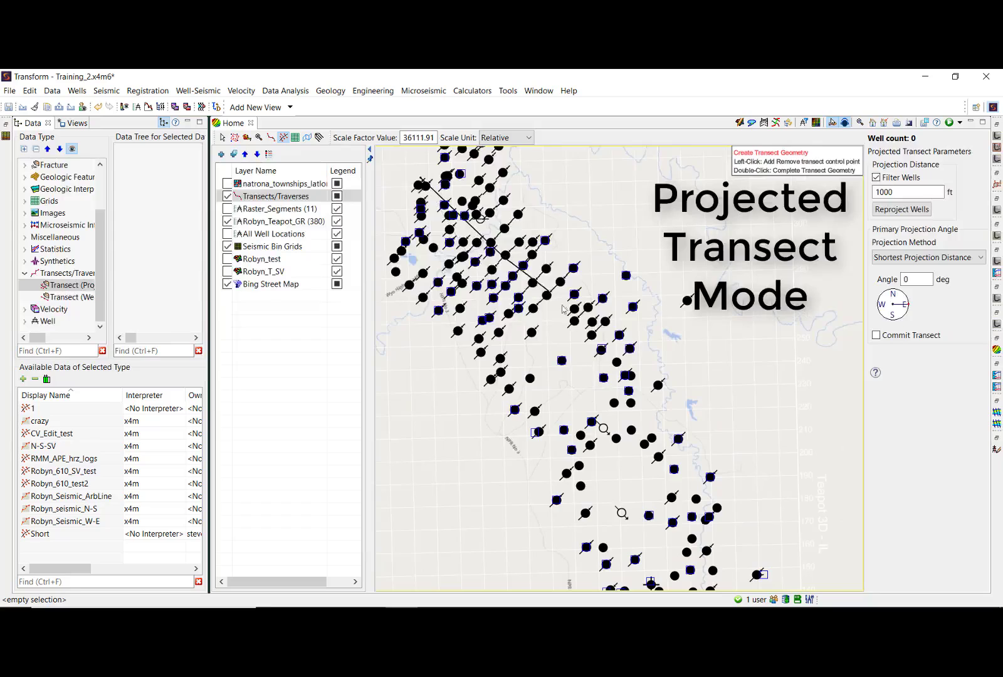
Step: Extend the projected transect southeast through the well field and complete its geometry
click(607, 371)
click(632, 432)
double_click(720, 501)
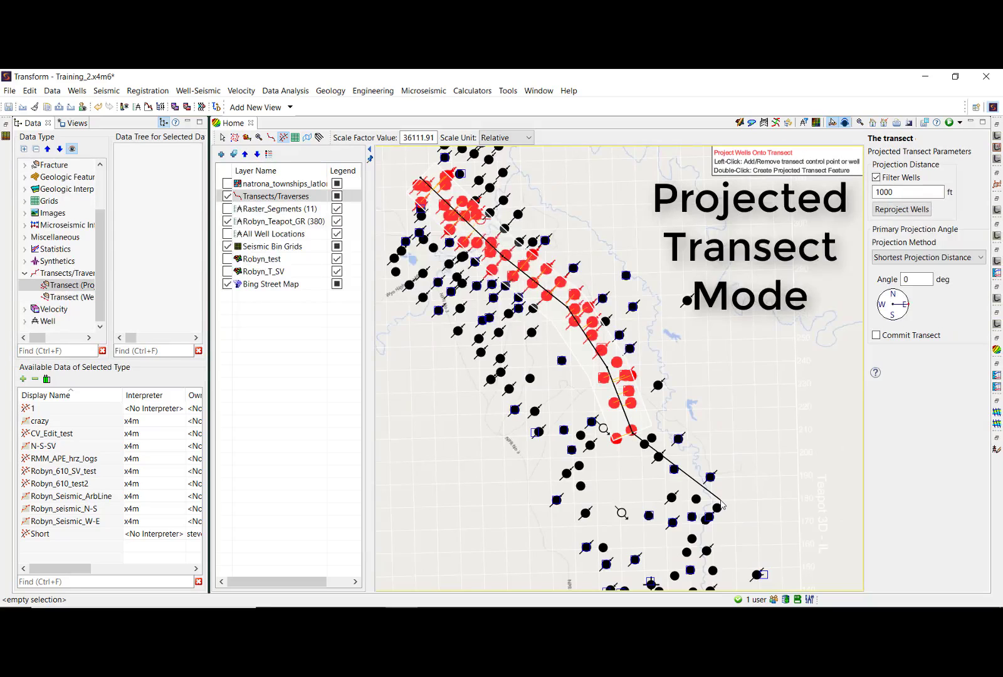
Step: Set the well filter's projection distance to 1250 ft and reproject the wells onto the transect
double_click(896, 193)
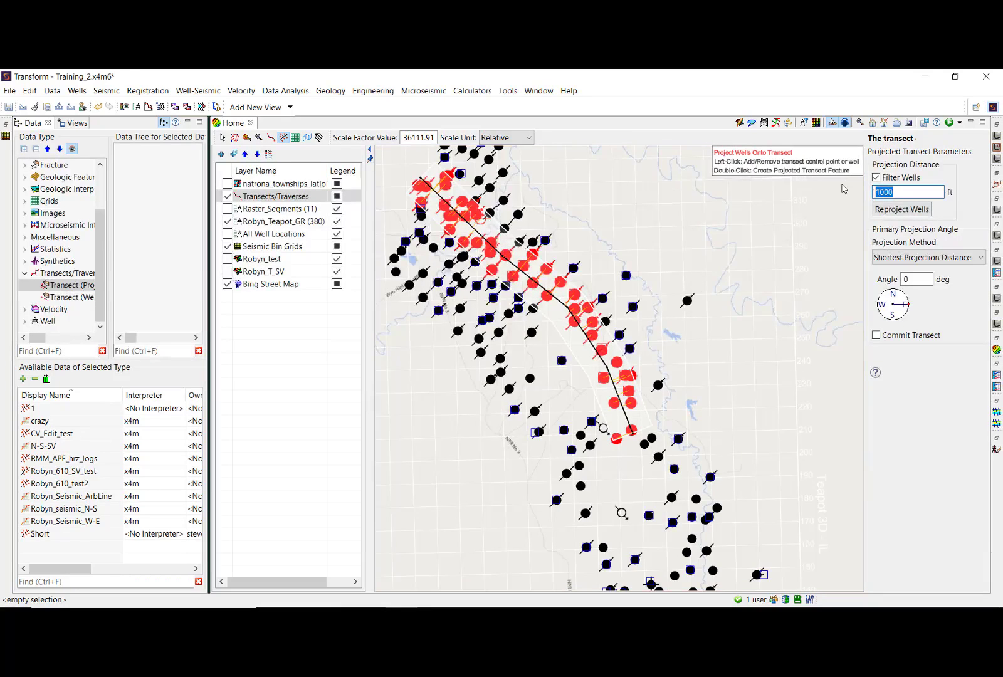
click(897, 207)
drag(895, 192, 866, 191)
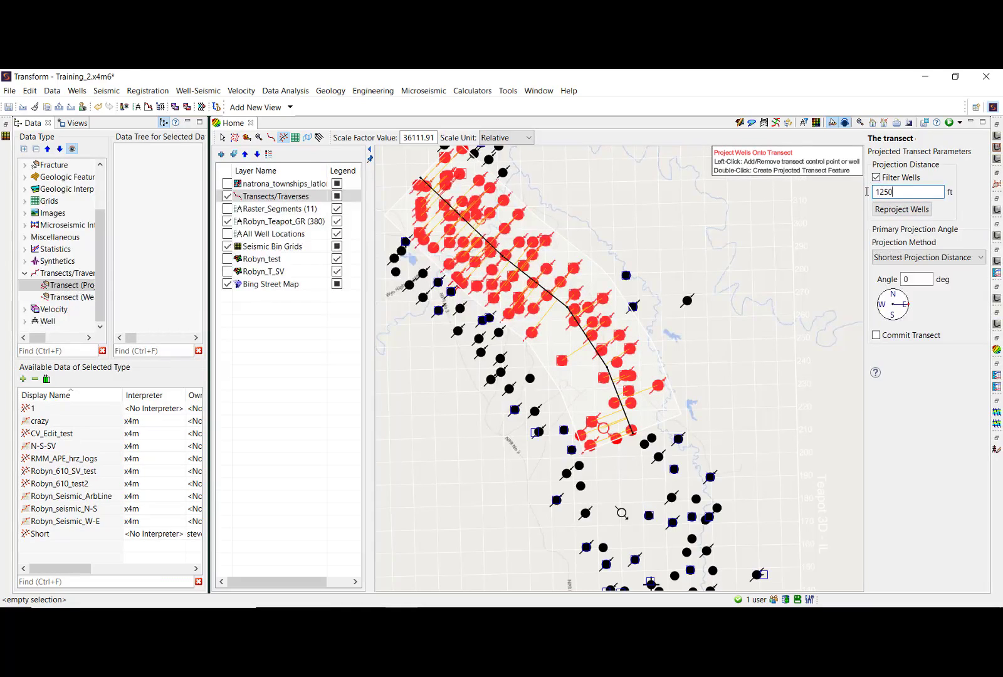
click(903, 210)
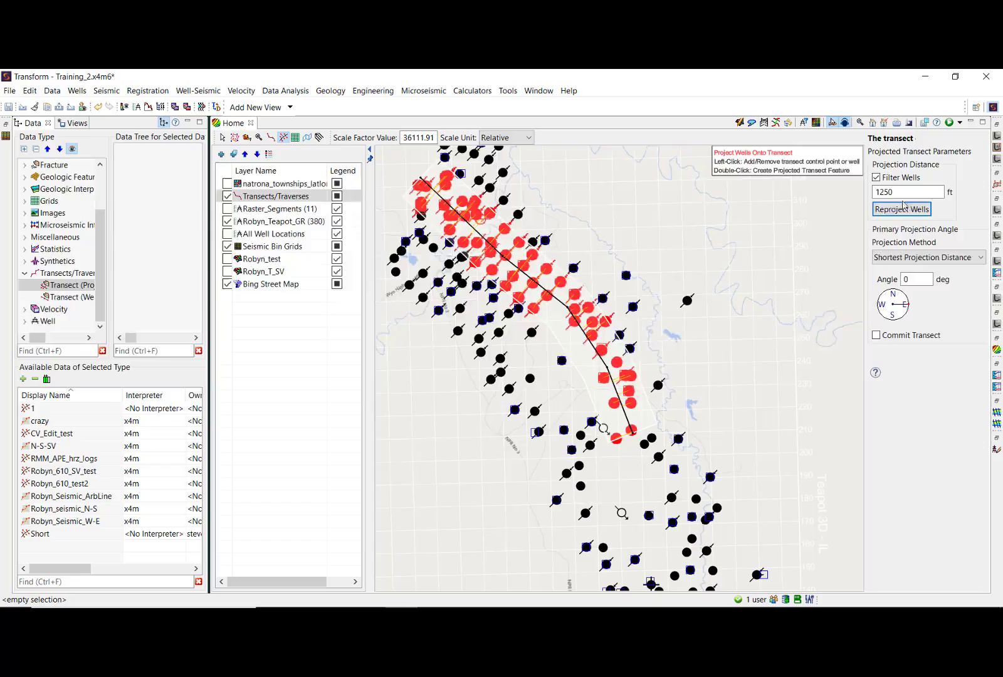
Step: Create the projected transect feature with the name Projected_Robyn
double_click(764, 361)
text(P)
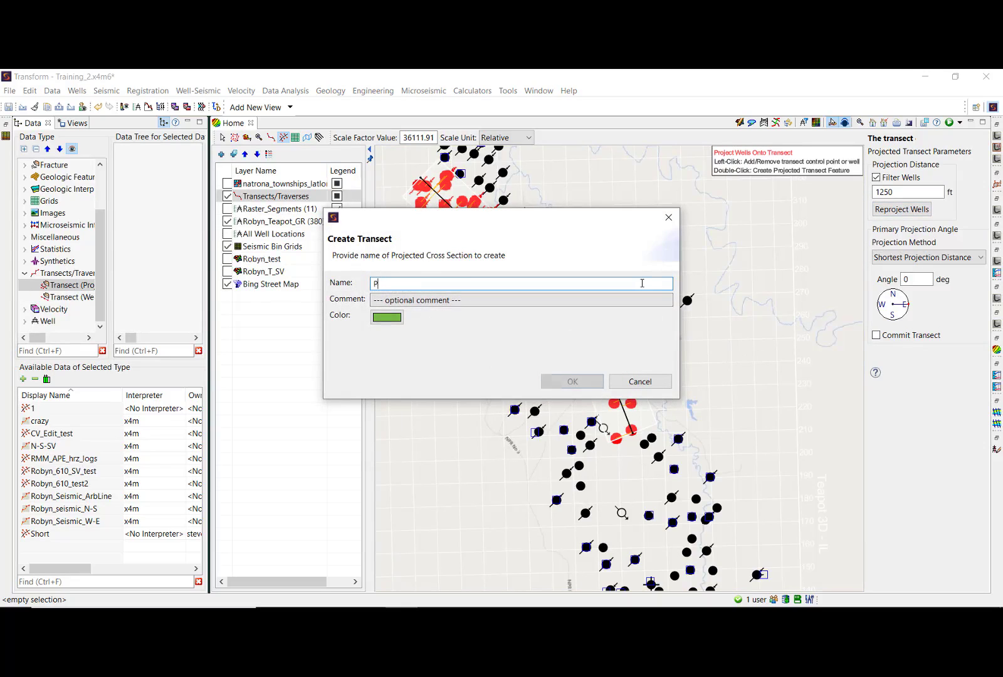
text(rojected_Robyn)
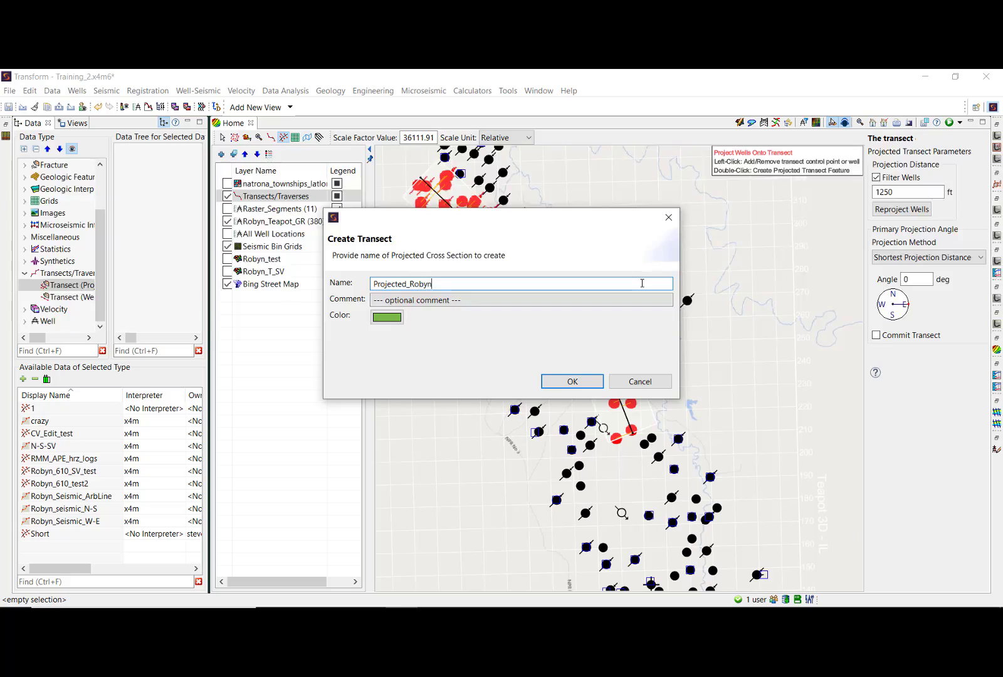
click(574, 381)
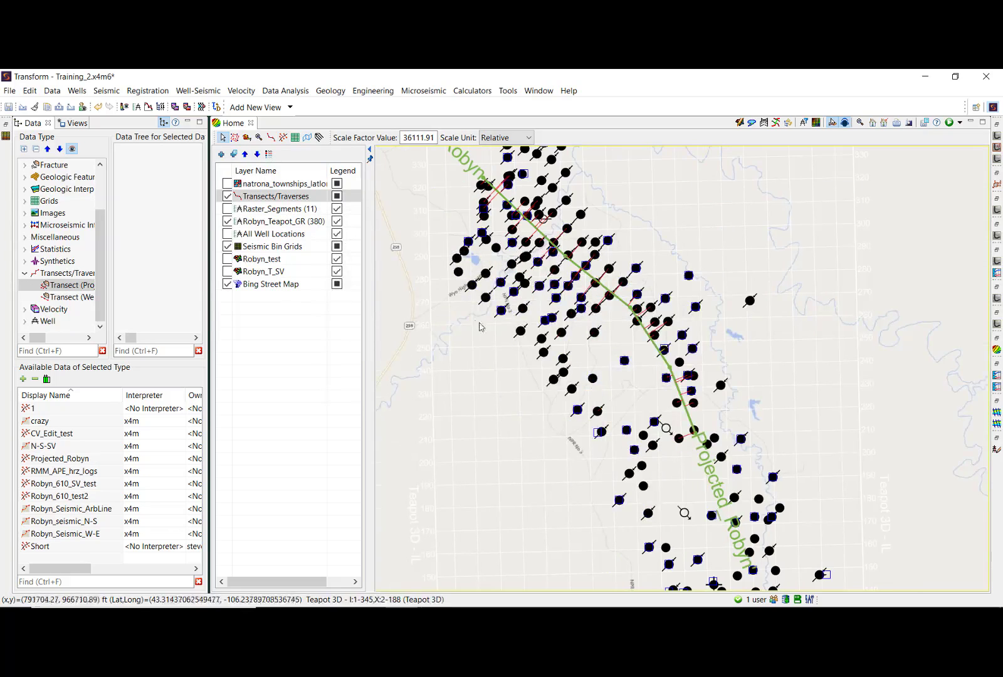
Step: Collapse the basemap's layer list and show the mouse bindings help
click(369, 150)
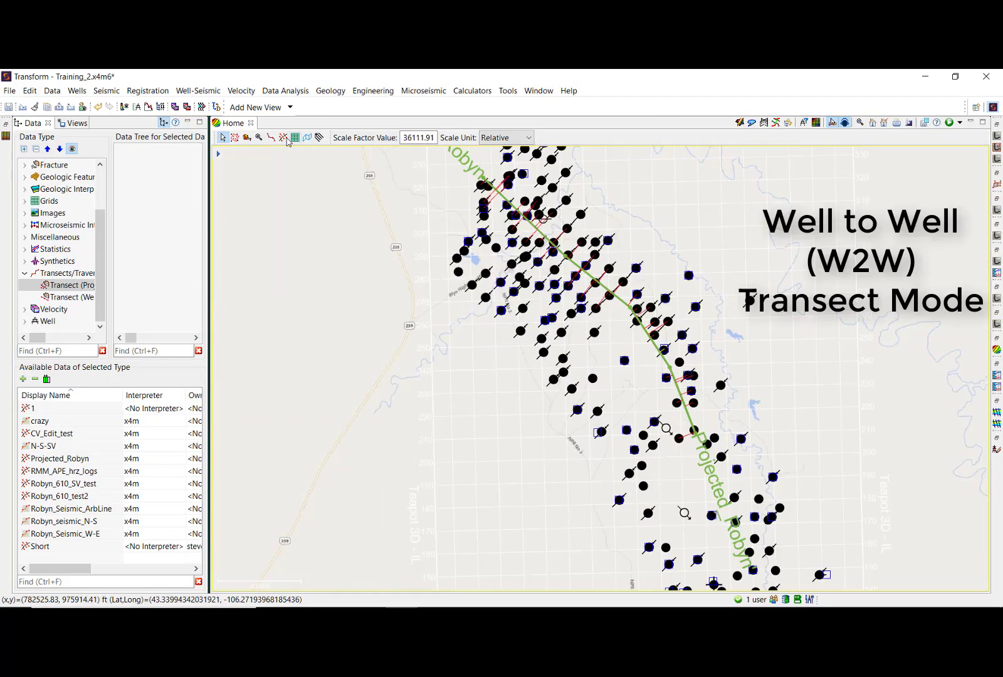
key(ctrl+shift+m)
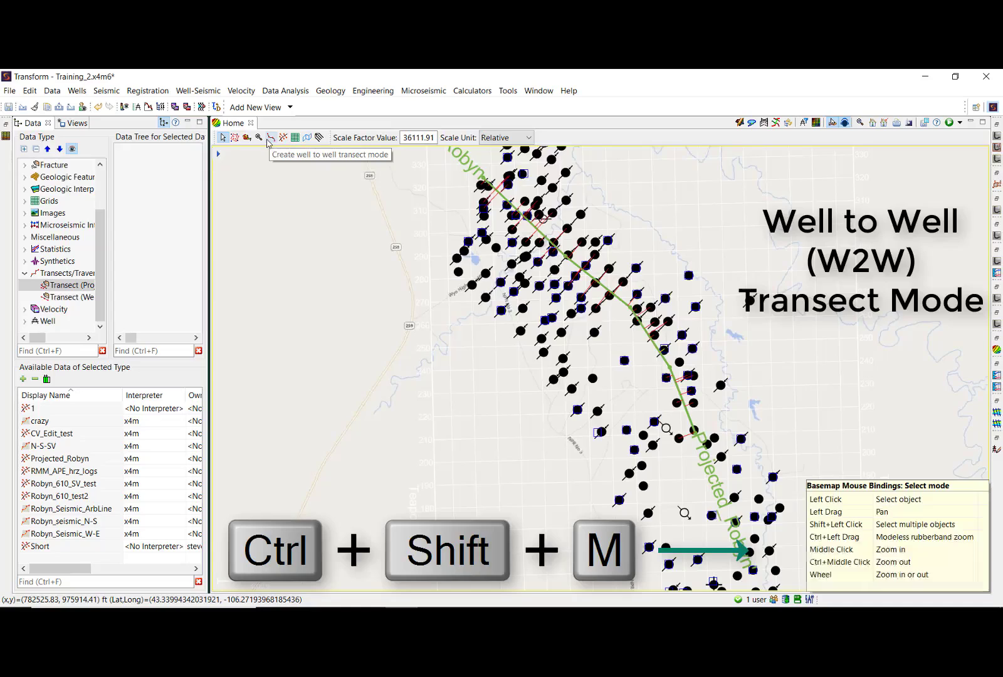
Step: Create a well-to-well transect named W2W_transect through four adjacent wells on the field's western edge, and dismiss the mouse bindings help
click(268, 144)
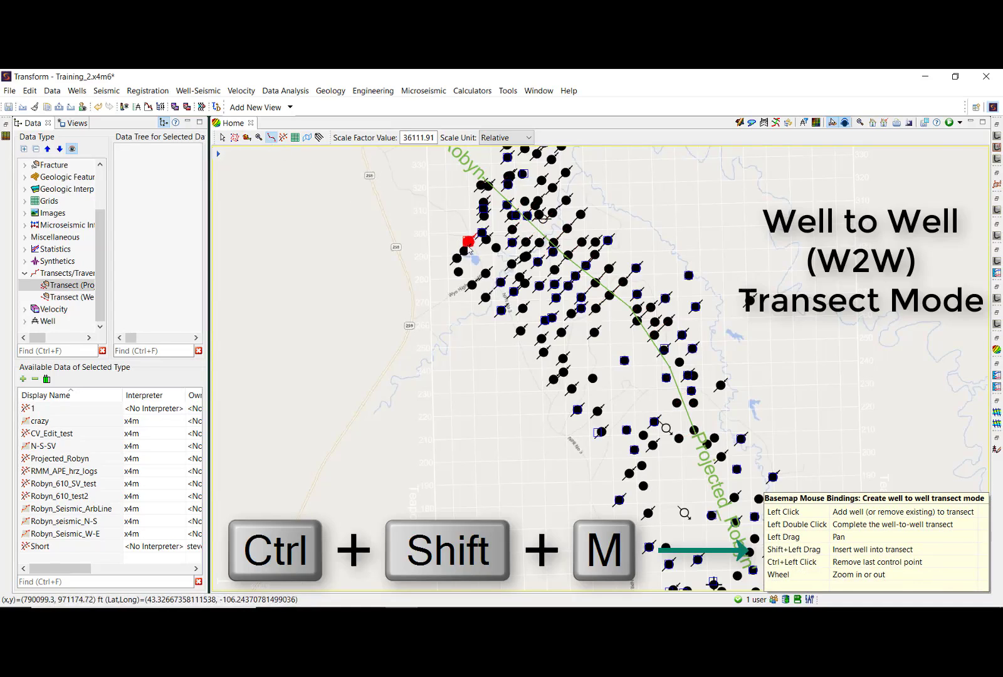
click(471, 285)
click(486, 297)
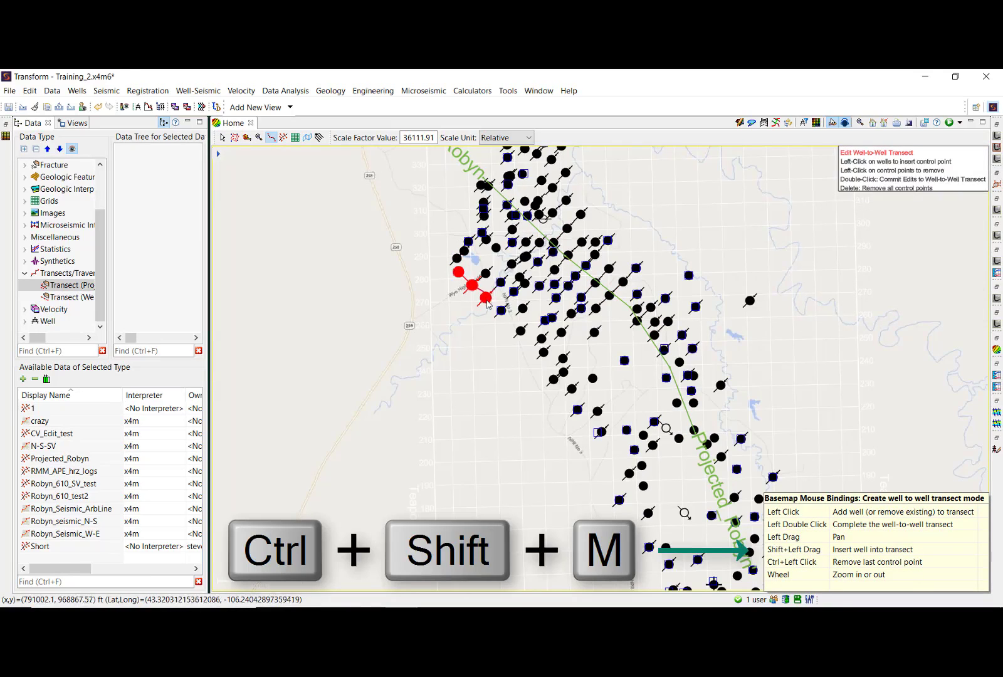
double_click(500, 311)
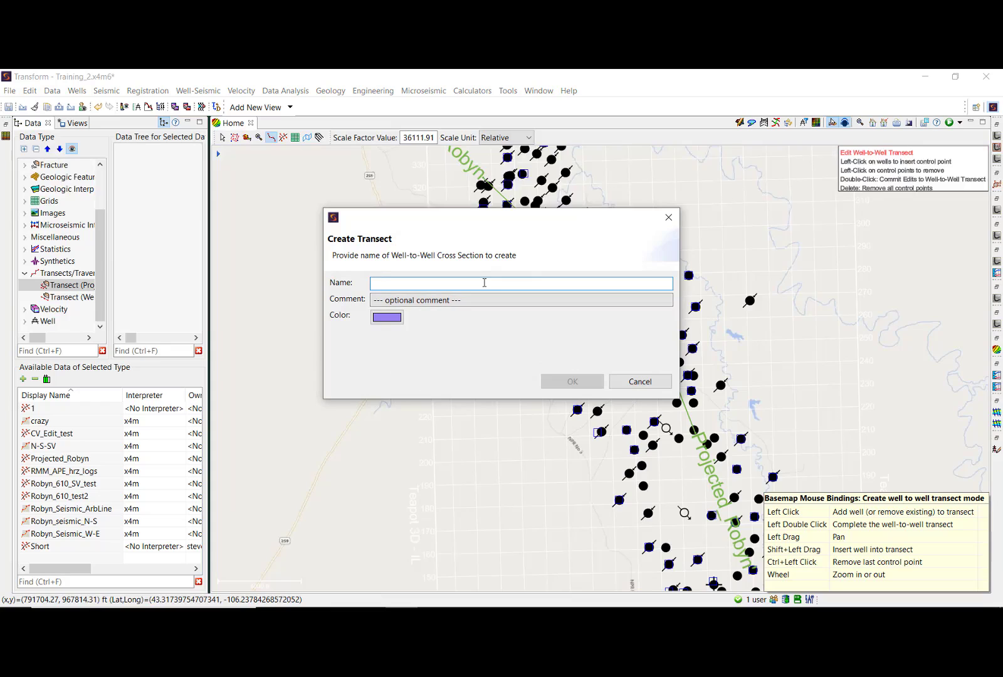
text(W2W_transect)
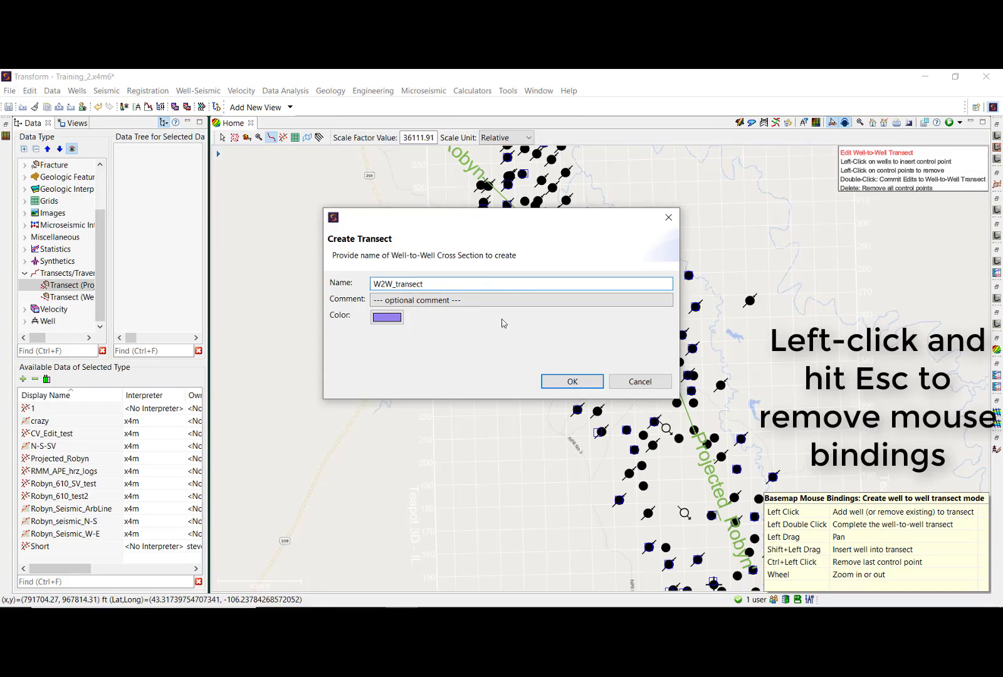
click(572, 381)
click(880, 538)
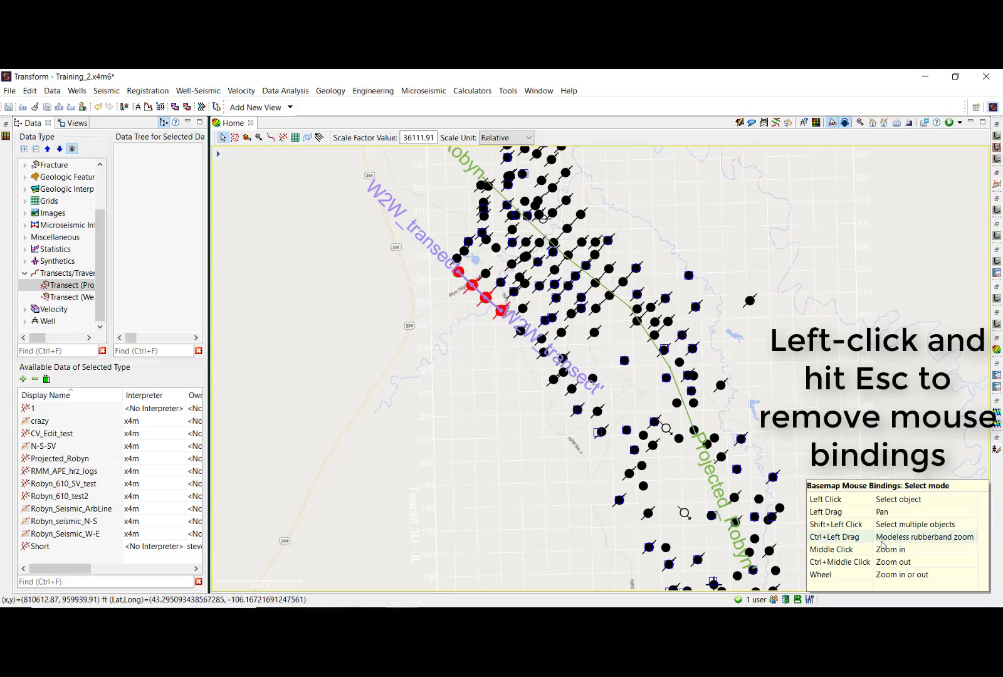
click(883, 544)
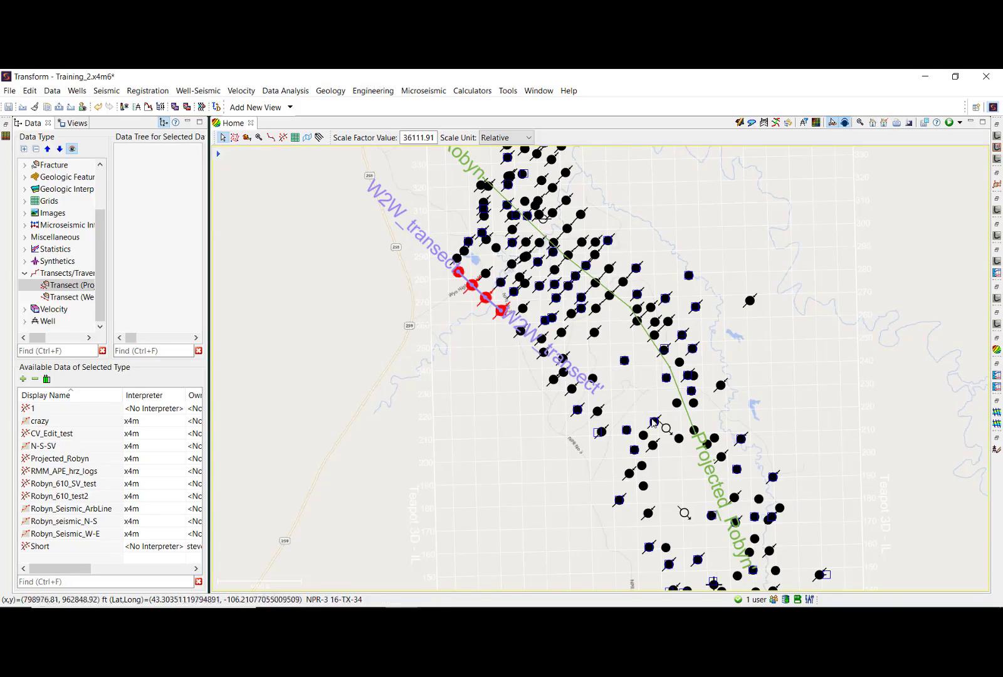
Step: Open a Correlation View of W2W_transect with the RMM_GR_2.json log template and dock it beside the basemap
click(624, 308)
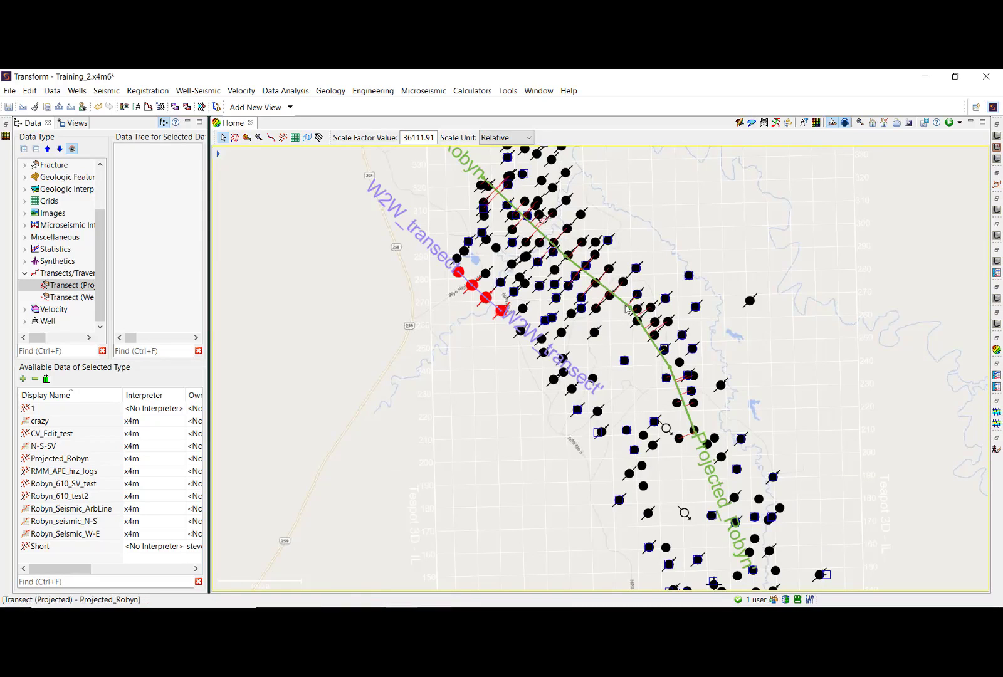
right_click(624, 308)
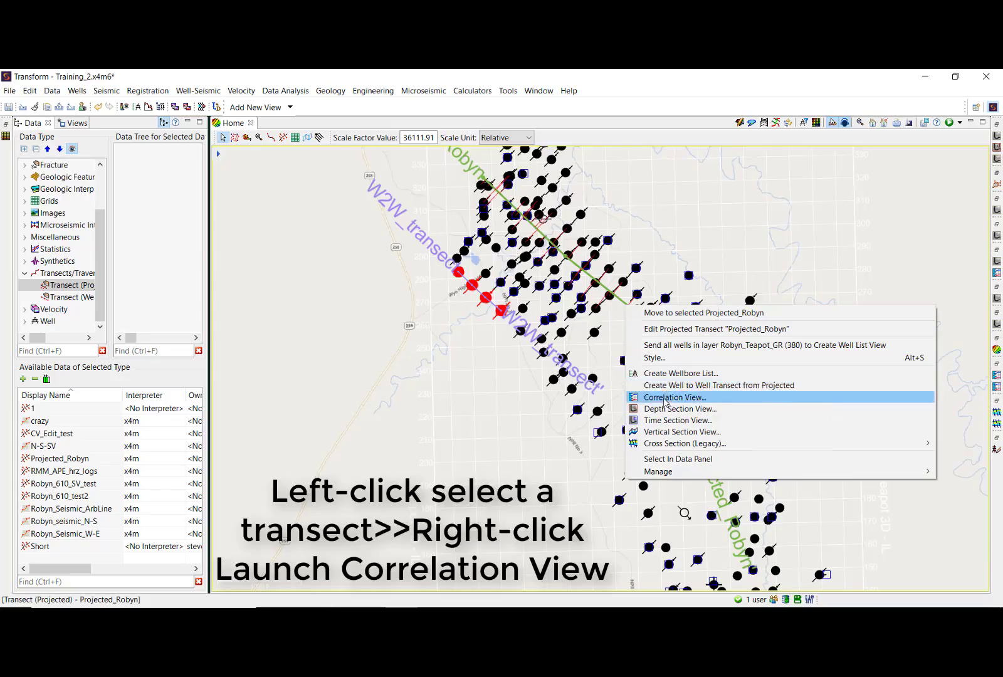
click(495, 309)
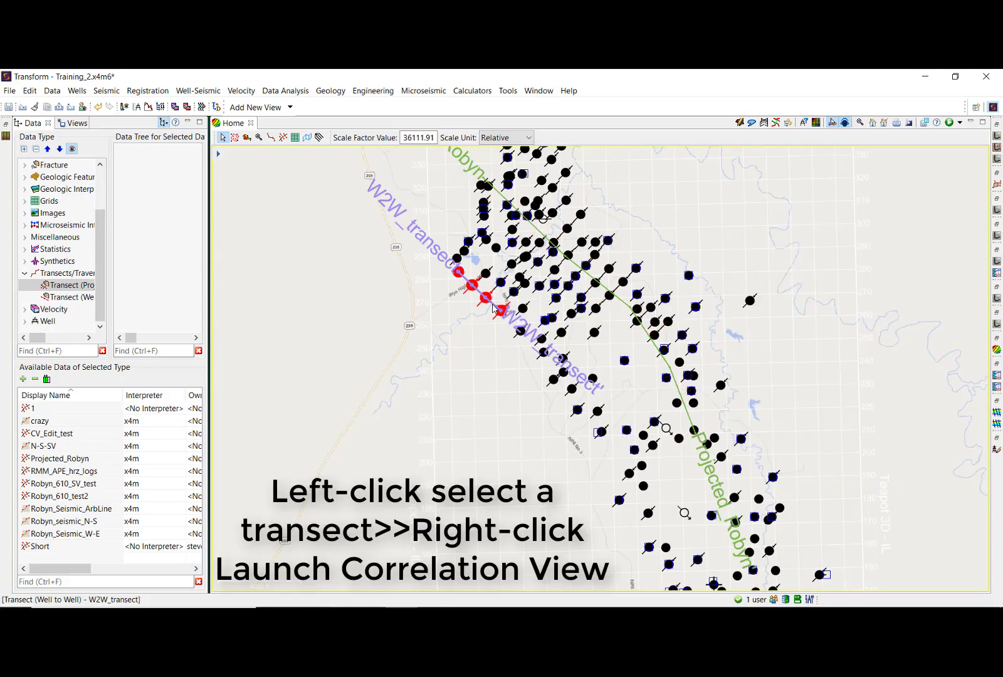
right_click(493, 306)
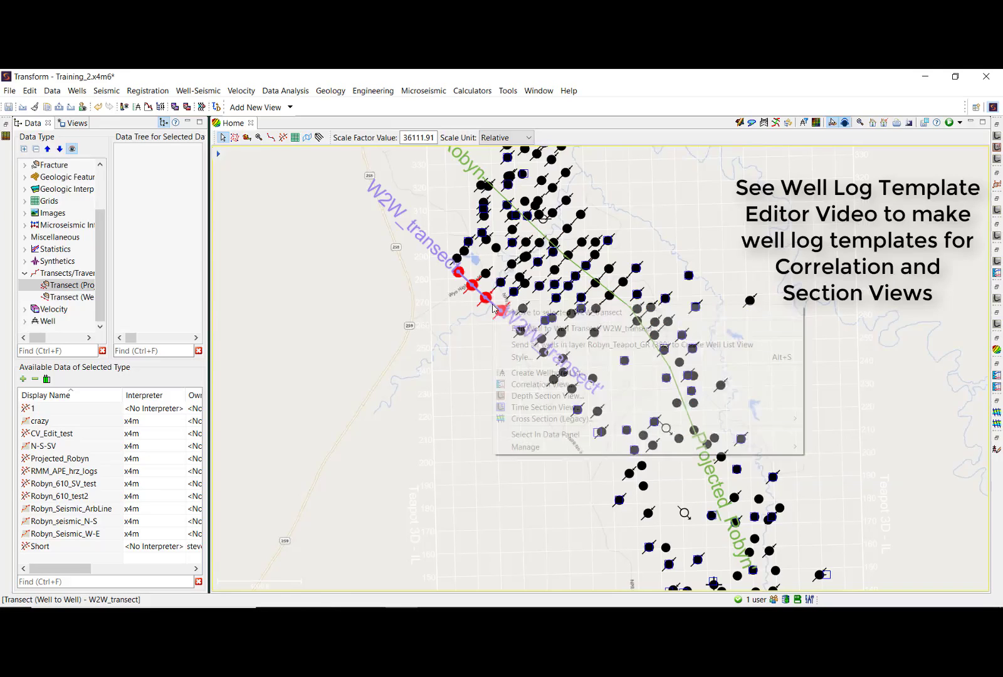
click(566, 384)
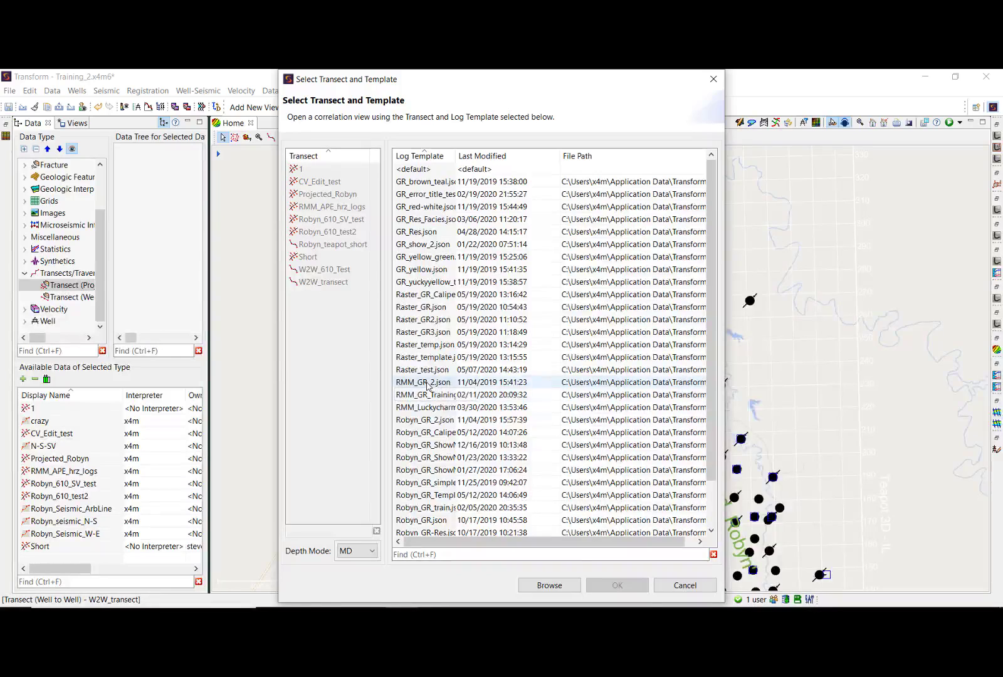
click(427, 383)
click(611, 587)
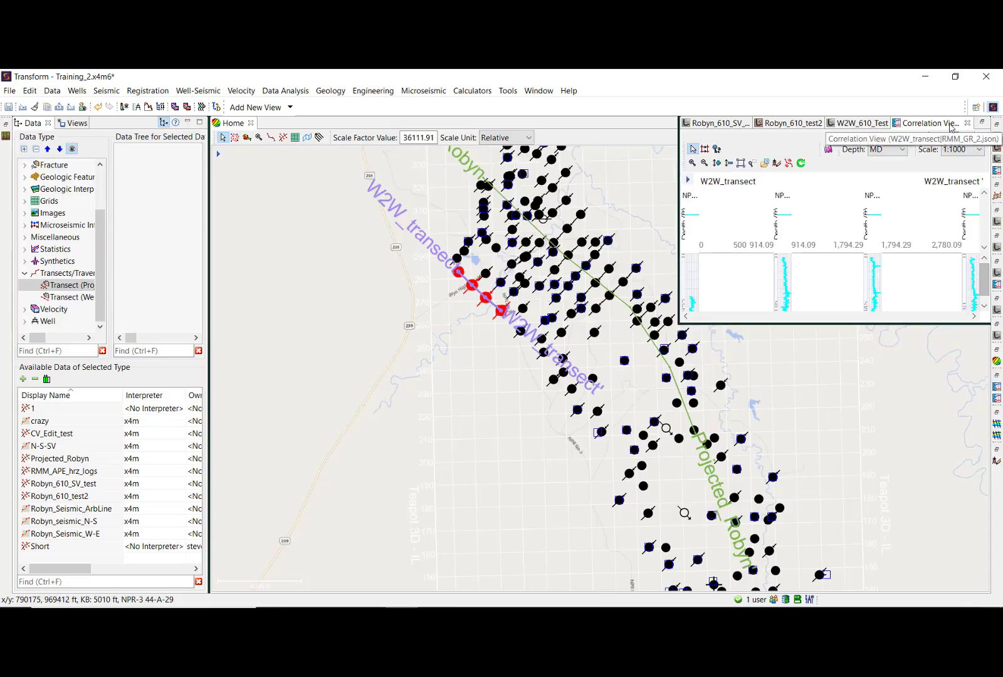
drag(787, 443, 787, 459)
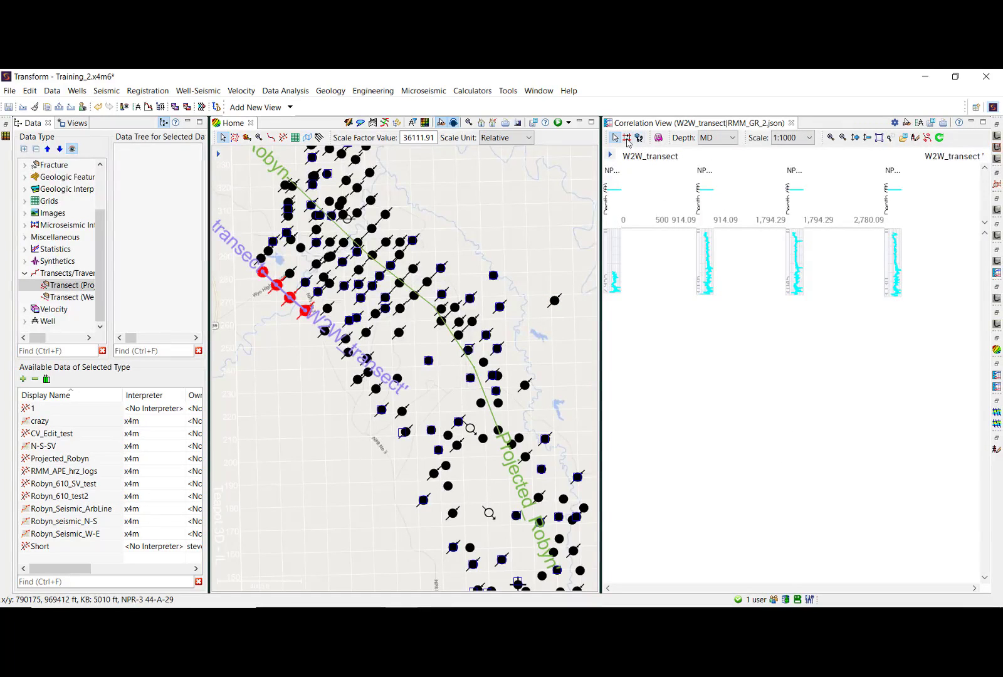
Step: Check the depth and scale options of the correlation view, and fit the whole cross-section in it
click(731, 139)
click(725, 173)
click(792, 138)
click(783, 246)
click(883, 142)
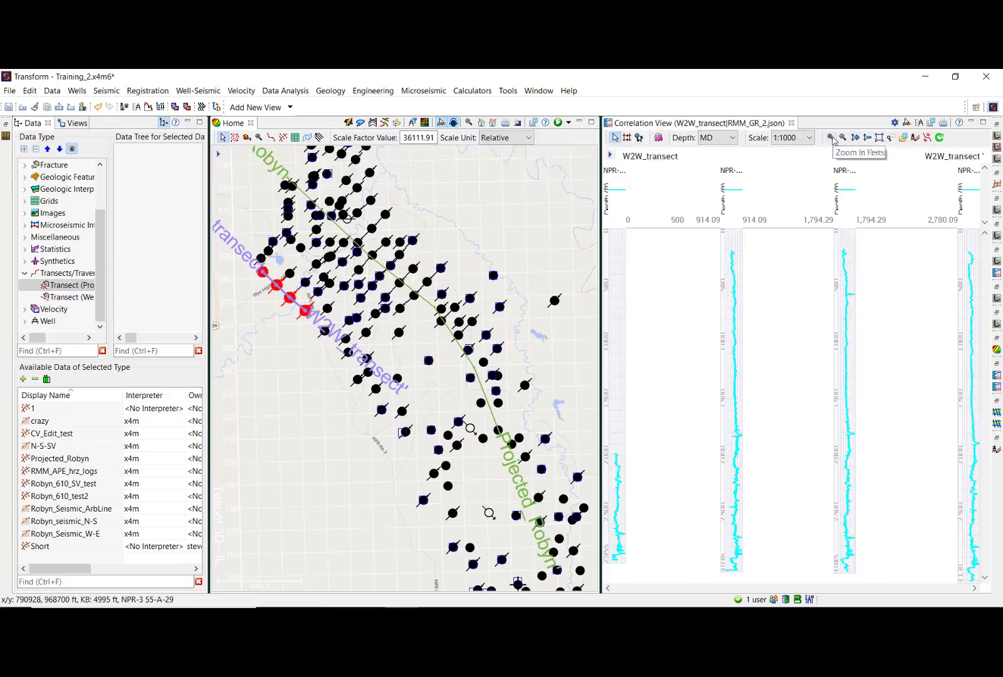
Step: Try the correlation view's zoom and stretch controls, and zoom in on the log of well NPR-3 44-A-29
click(830, 138)
click(844, 138)
click(844, 138)
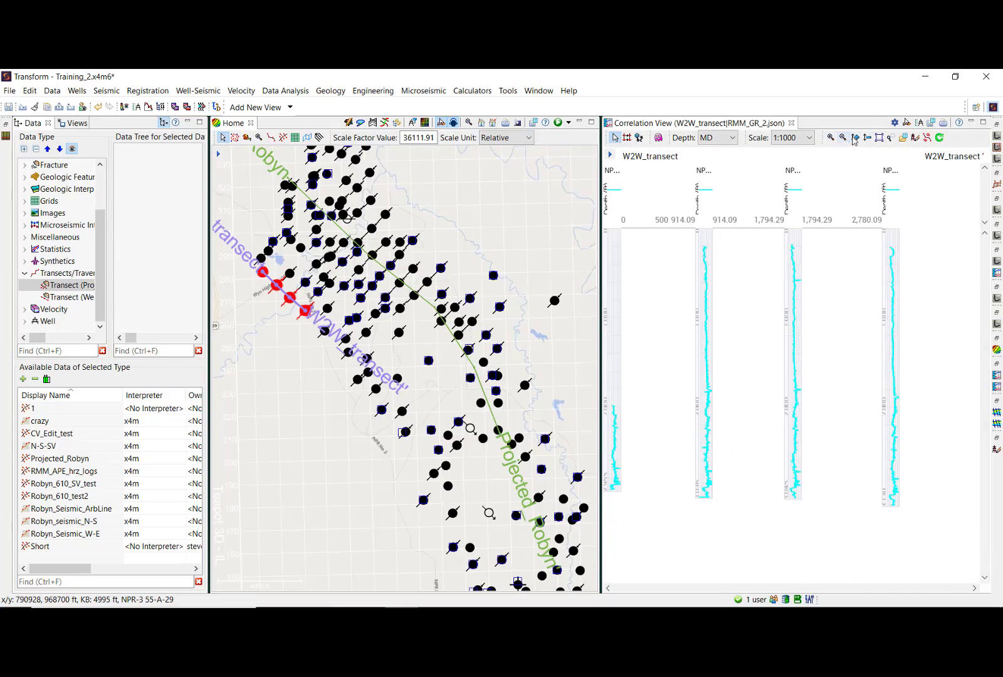
click(868, 138)
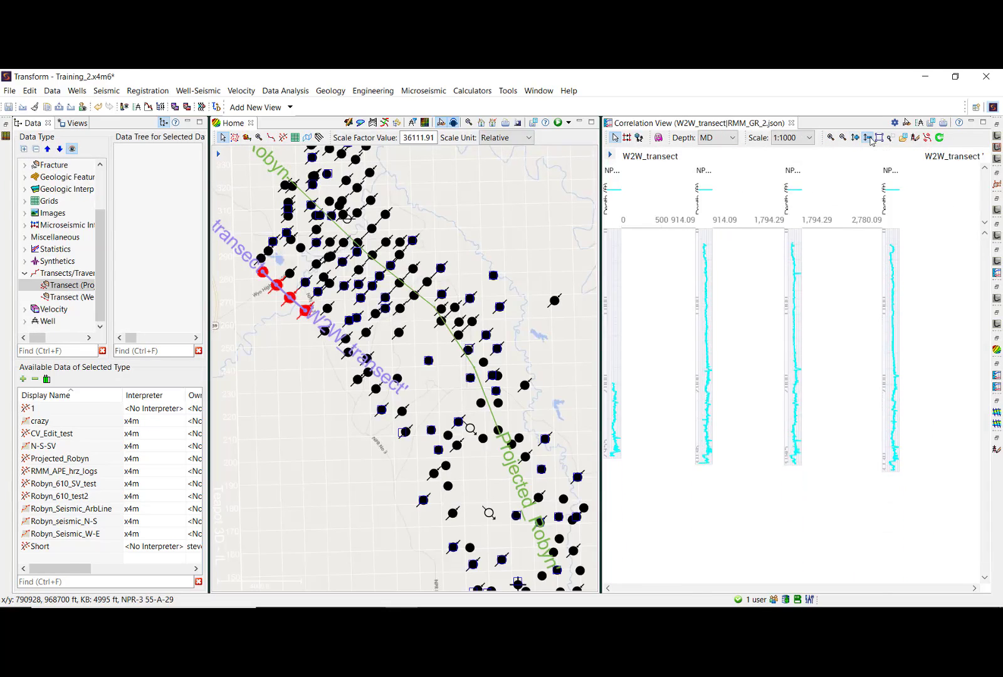
drag(679, 280, 797, 368)
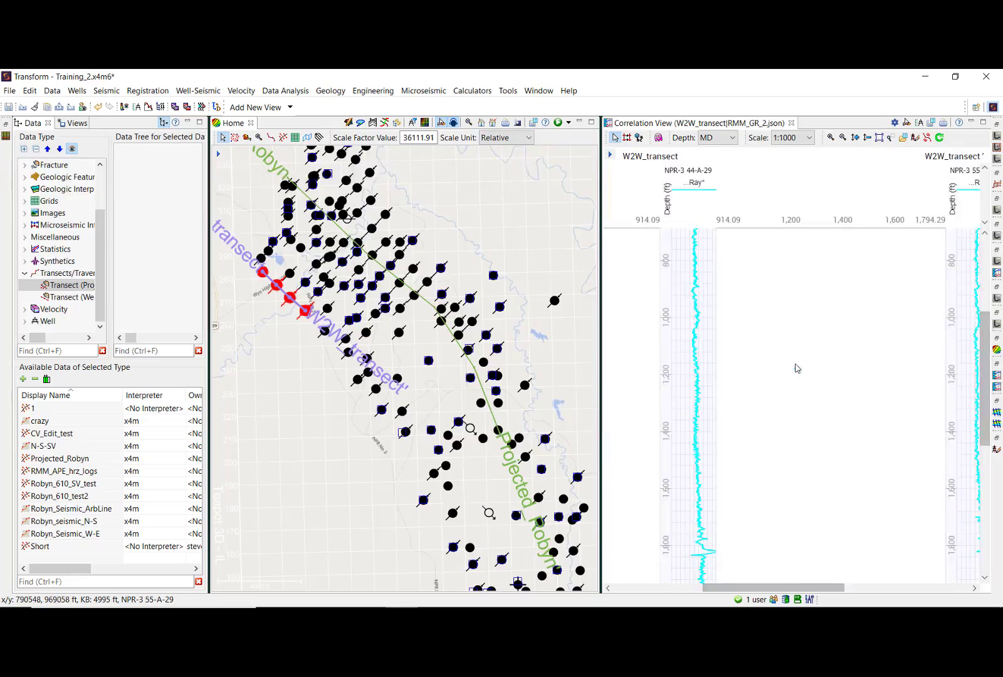
Step: Change the correlation view's log template to RMM_GR_Training.json and inspect the restyled logs along the transect
click(904, 138)
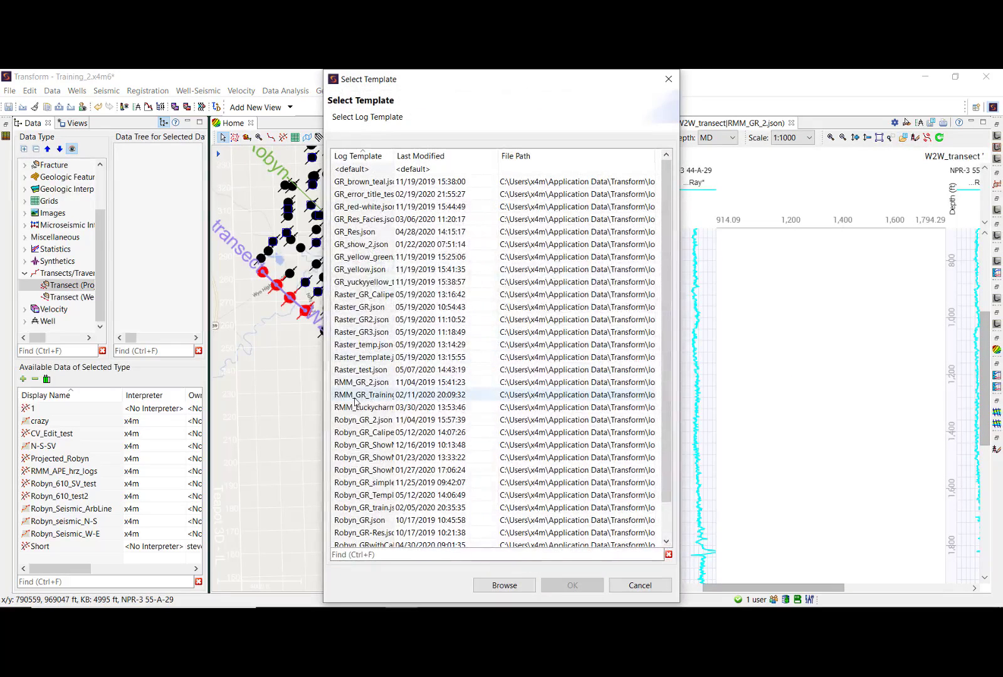
click(363, 394)
click(572, 585)
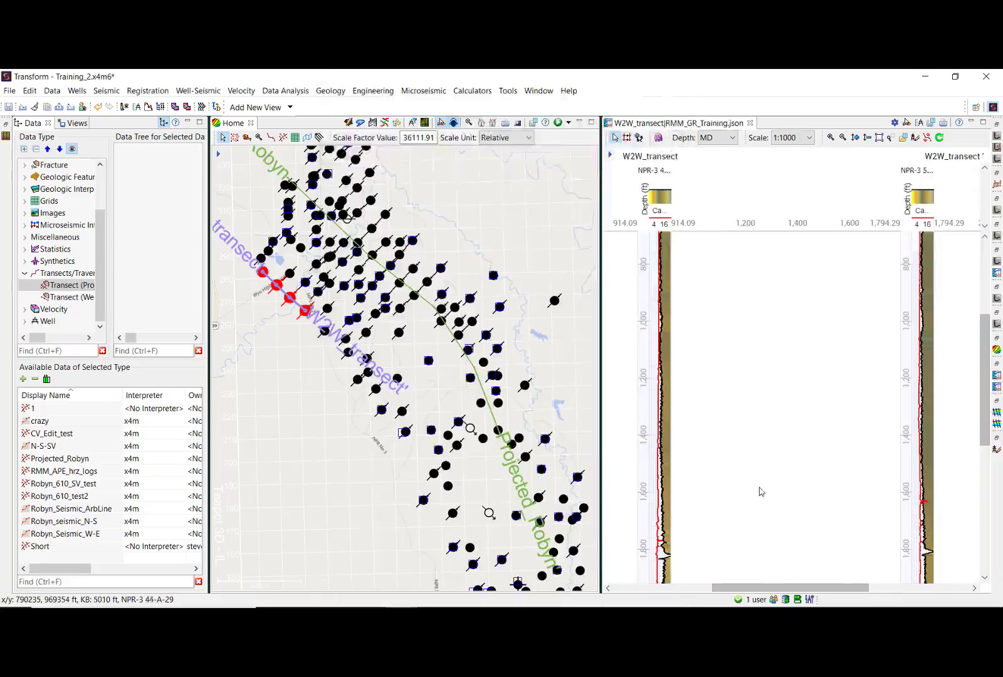
drag(761, 584, 677, 585)
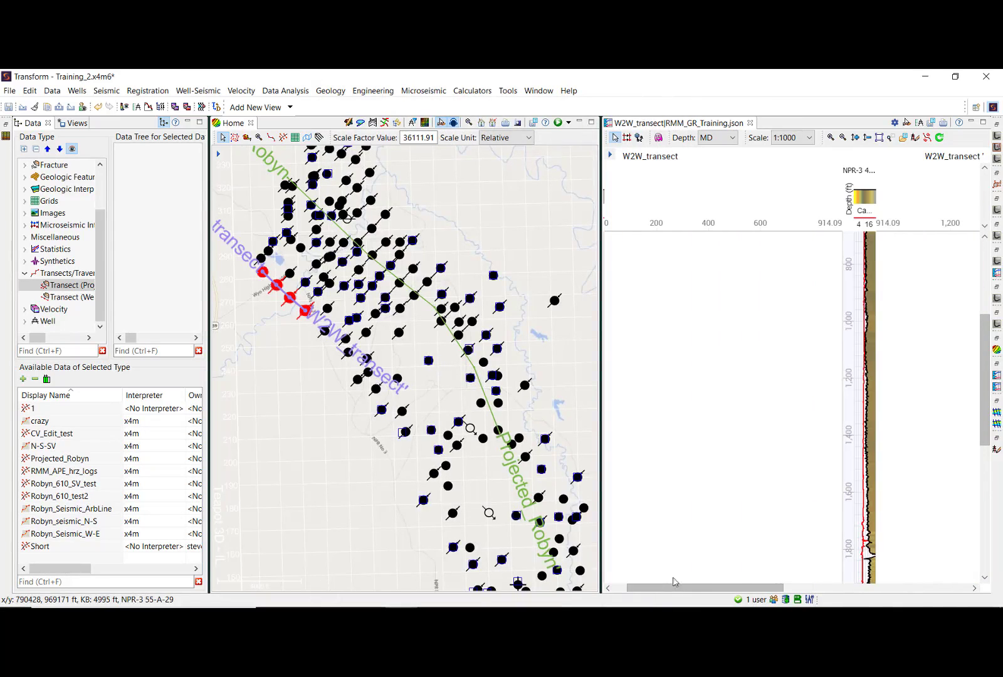
Step: View the properties of well NPR-3 33-Sh-29 in an editor docked beneath the basemap, and minimize that editor
click(914, 139)
drag(795, 399, 395, 522)
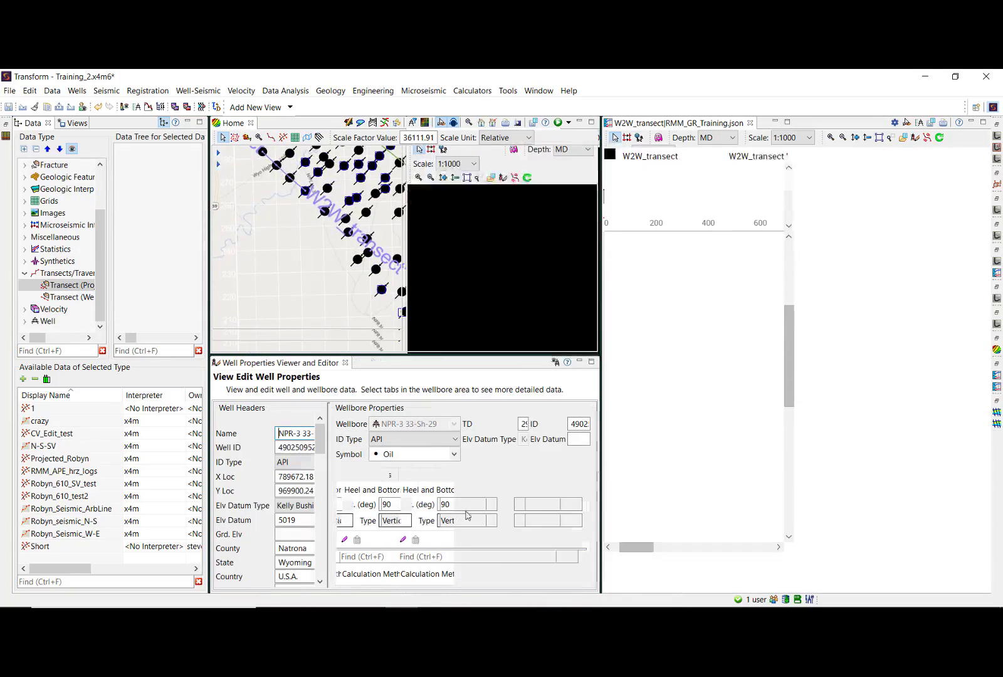
click(889, 139)
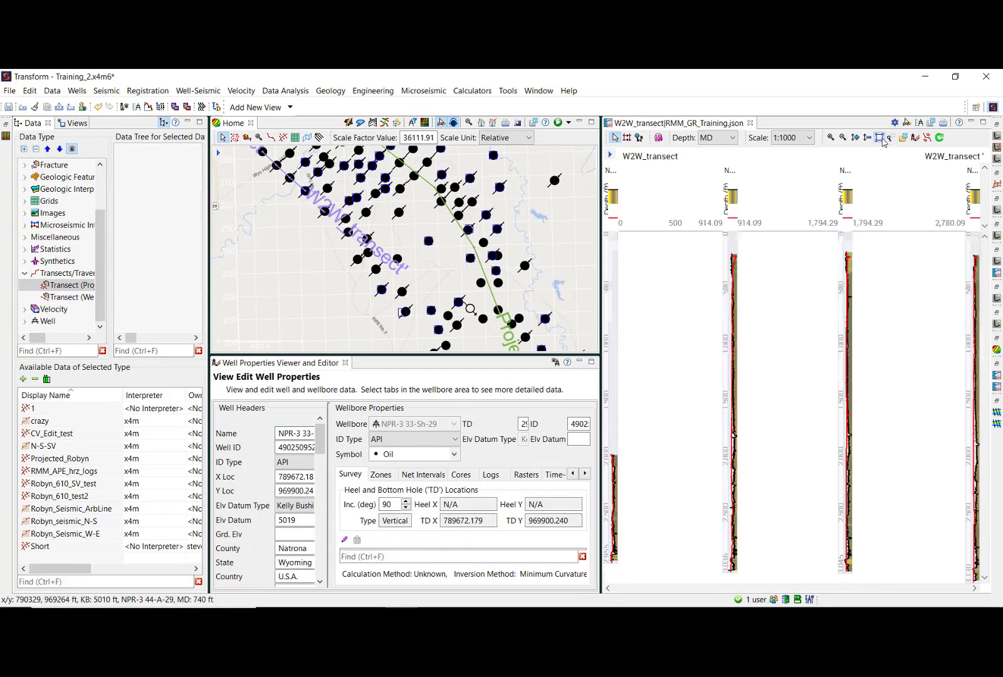
click(579, 362)
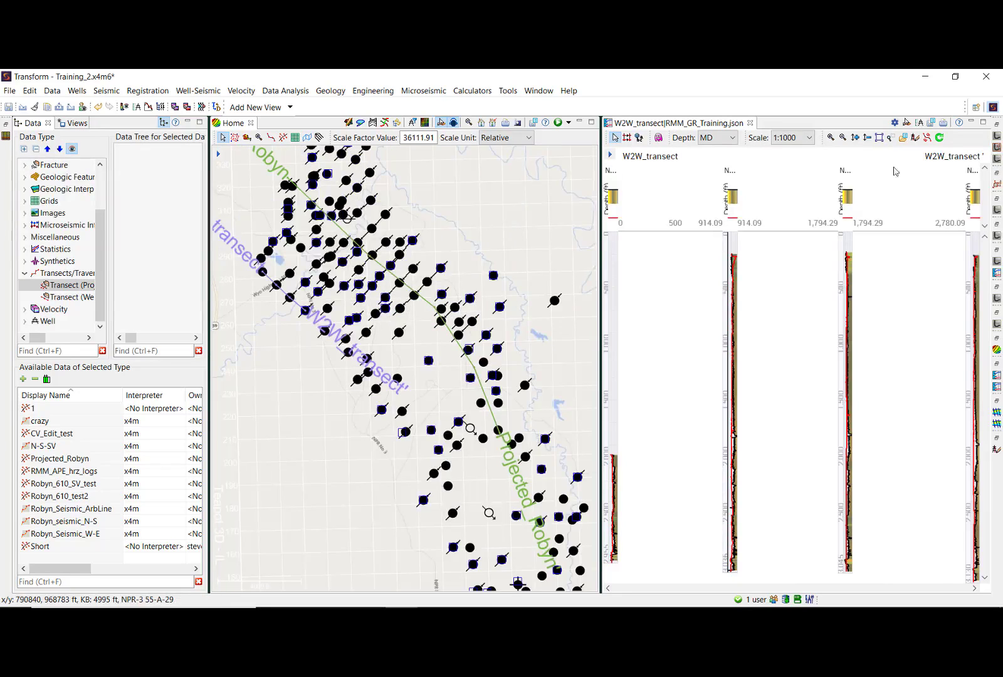
Step: Reverse the direction of the W2W_transect cross-section and restore its original direction
click(928, 138)
click(927, 137)
click(928, 137)
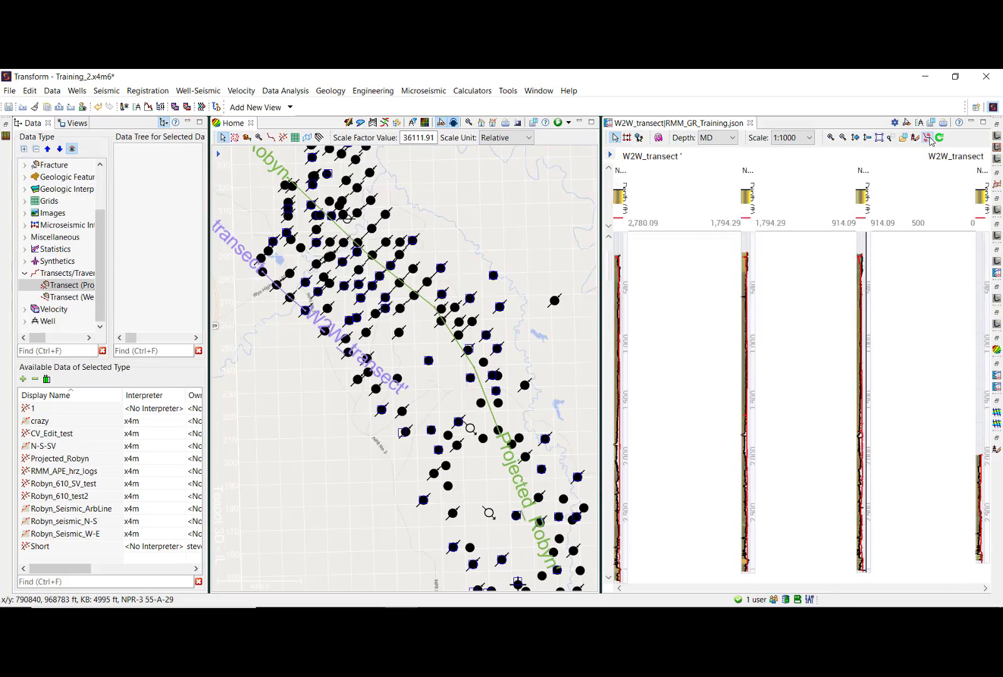
click(928, 138)
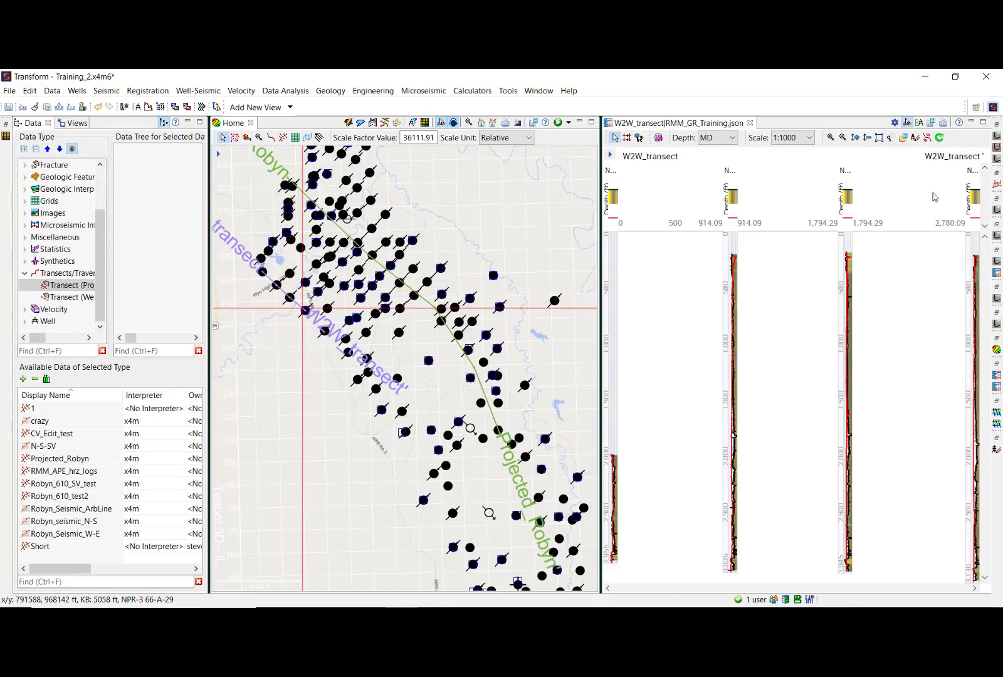
Step: Enable the well broadcasting option of the W2W_transect correlation view
click(925, 123)
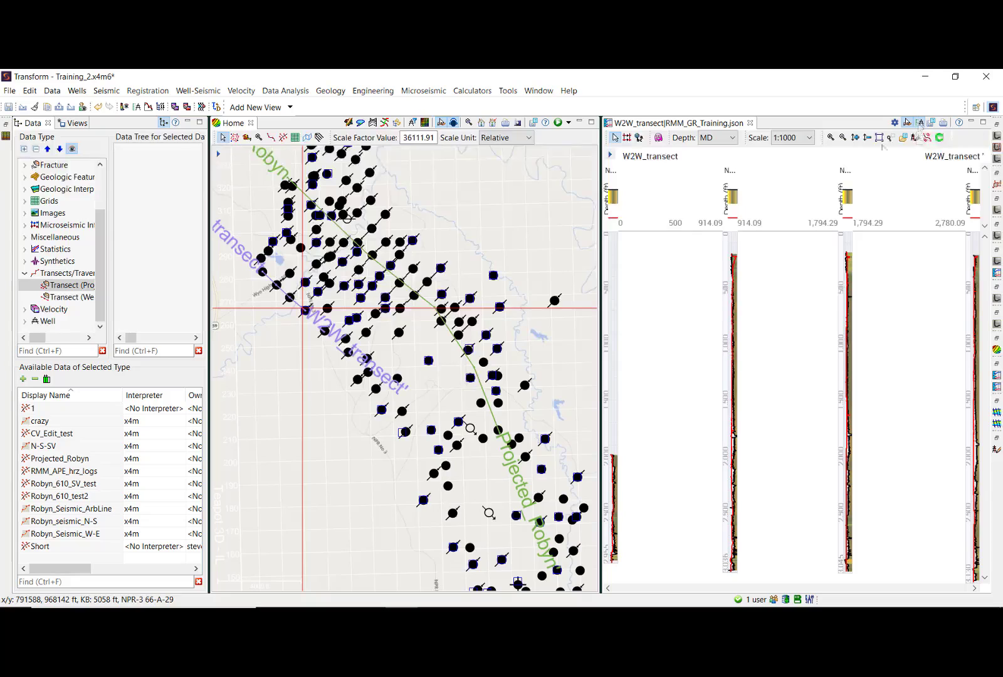
Step: Create a new well list named W2W_list from the wells of the W2W_transect
text(W2W_list)
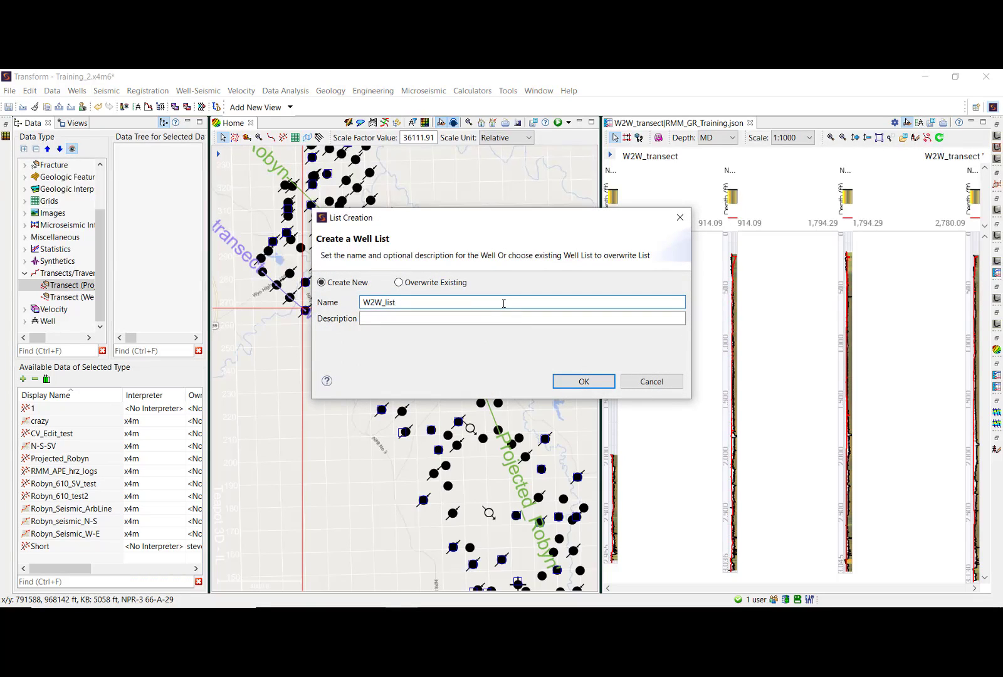
click(595, 382)
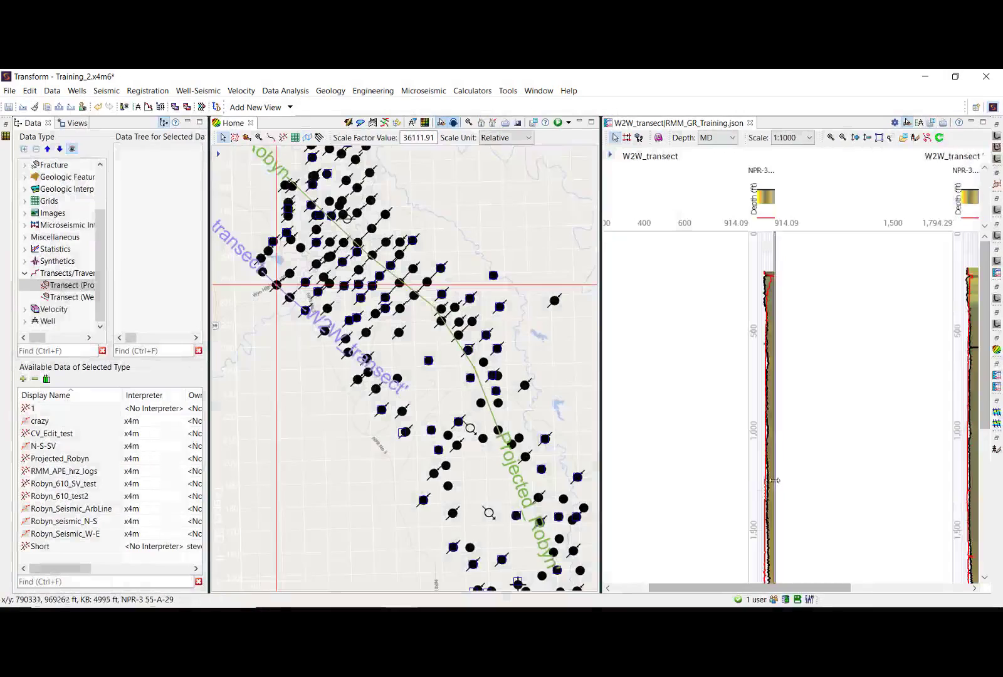
Step: Widen the log track of well NPR-3 44-A-29 in the correlation view so its gamma ray and caliper curves are readable
drag(775, 480, 822, 480)
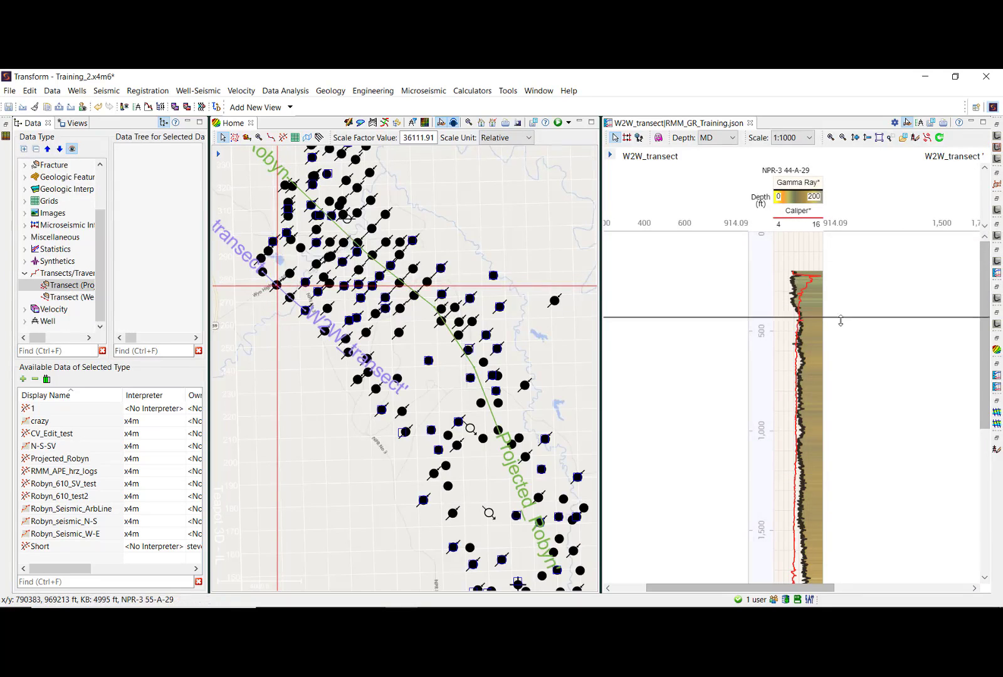
drag(846, 227, 853, 201)
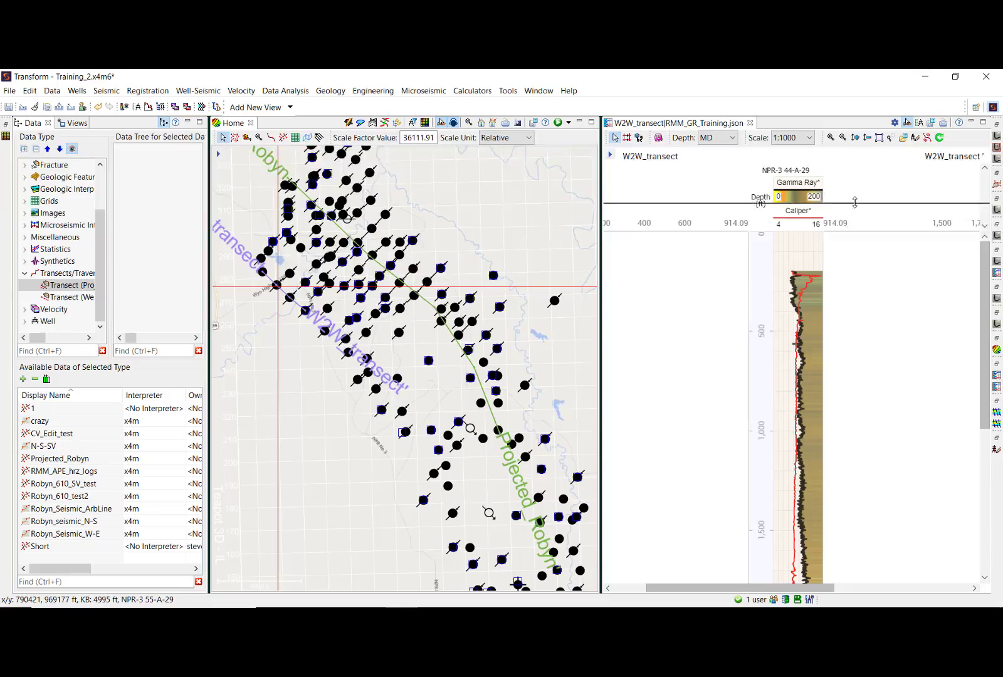
drag(858, 297, 857, 298)
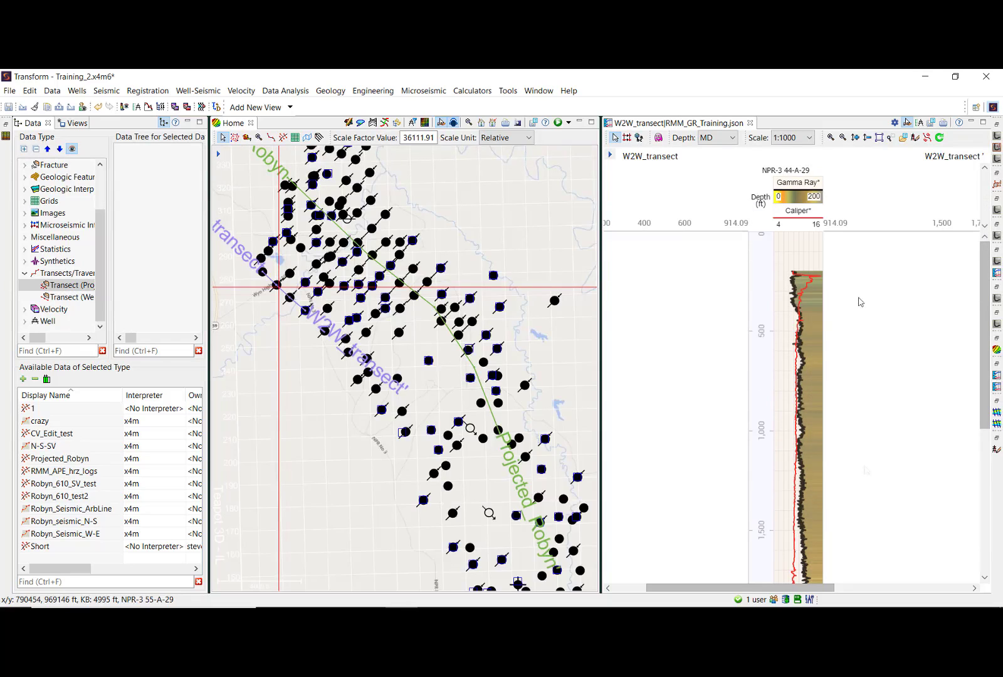
right_click(809, 458)
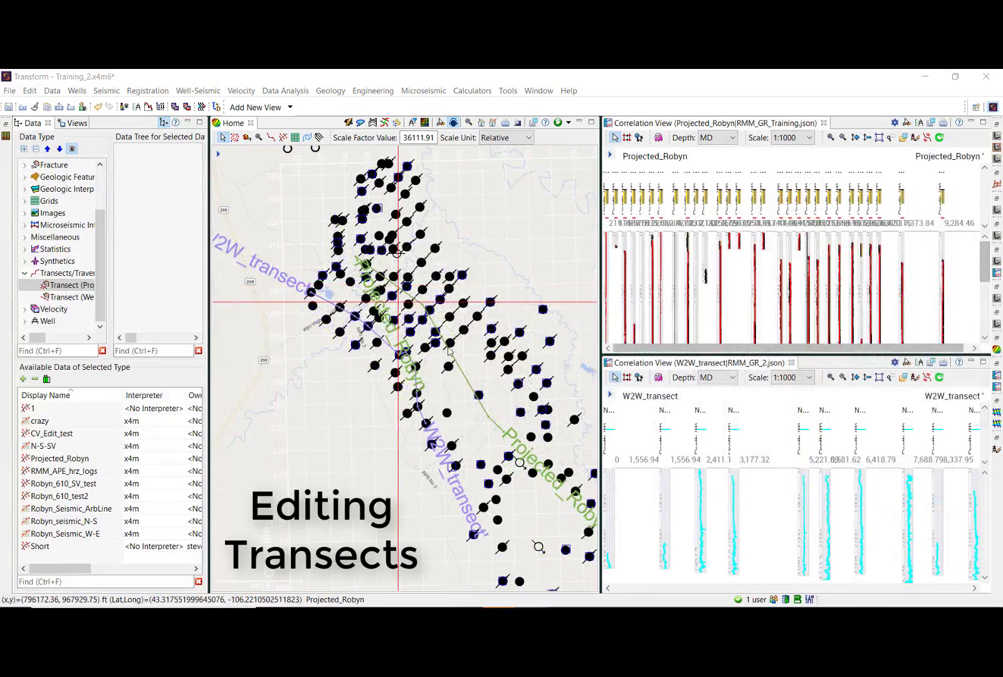
Step: Start editing the W2W_transect on the basemap and remove the control-point wells at its southern end
click(435, 332)
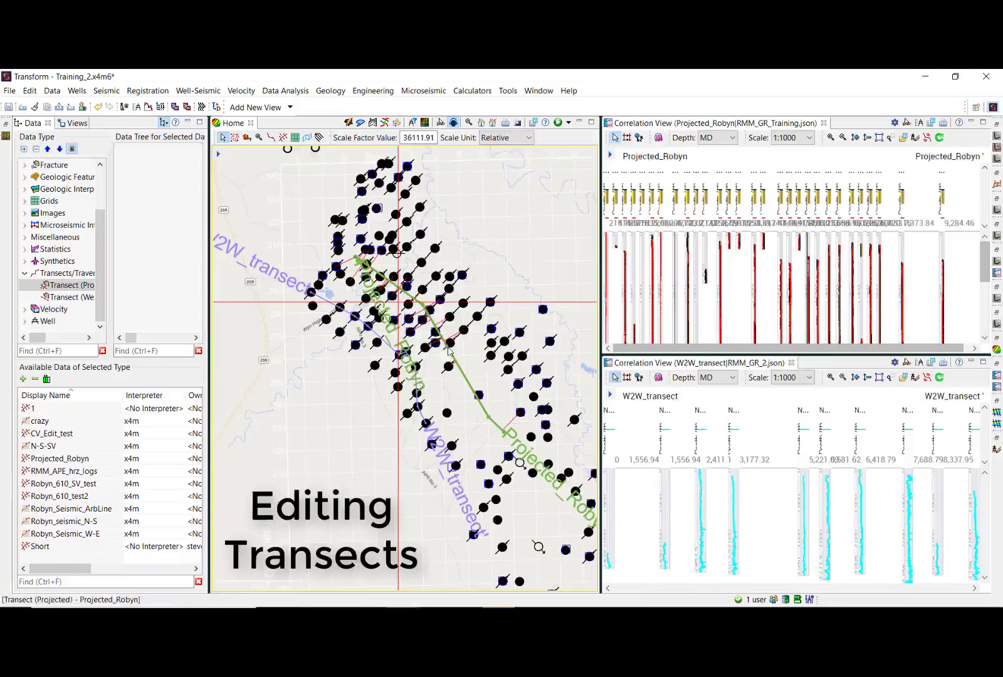
click(339, 307)
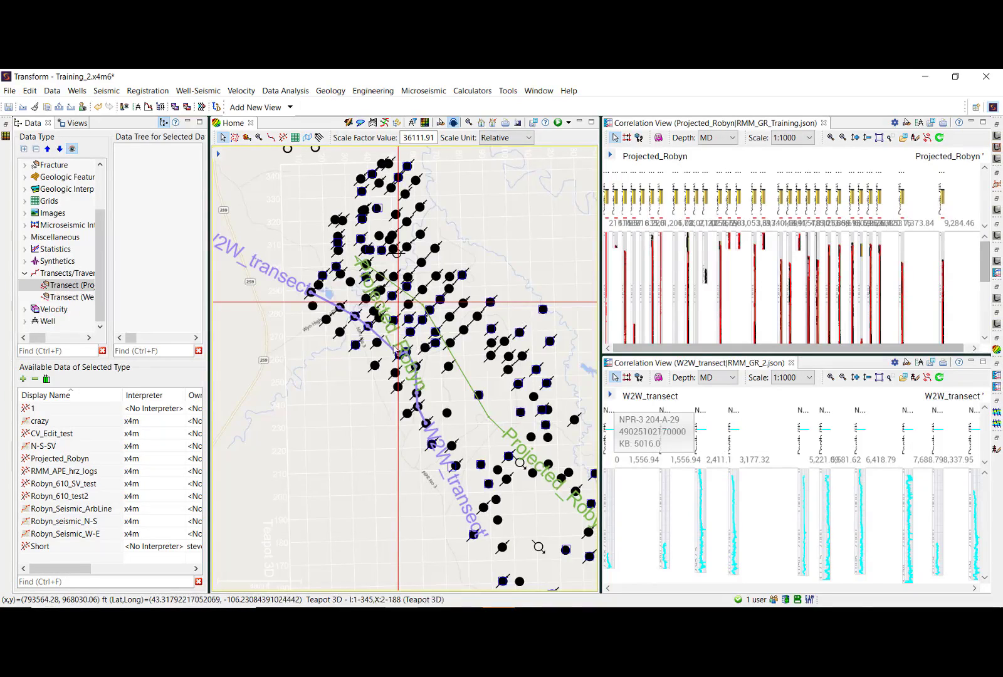
right_click(392, 350)
click(472, 369)
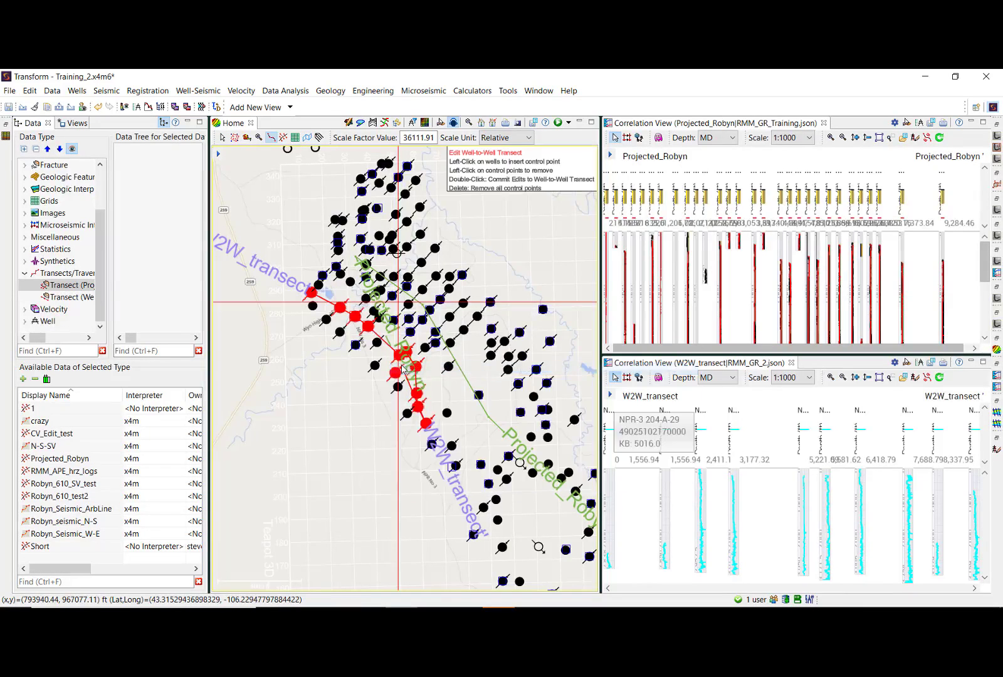
click(418, 406)
click(416, 392)
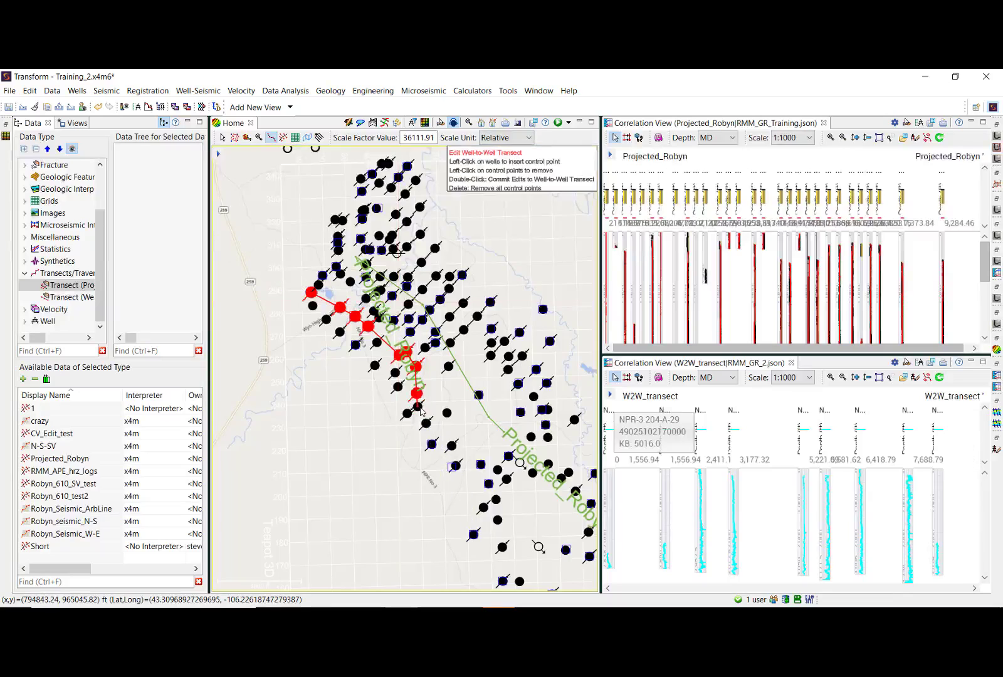
click(416, 393)
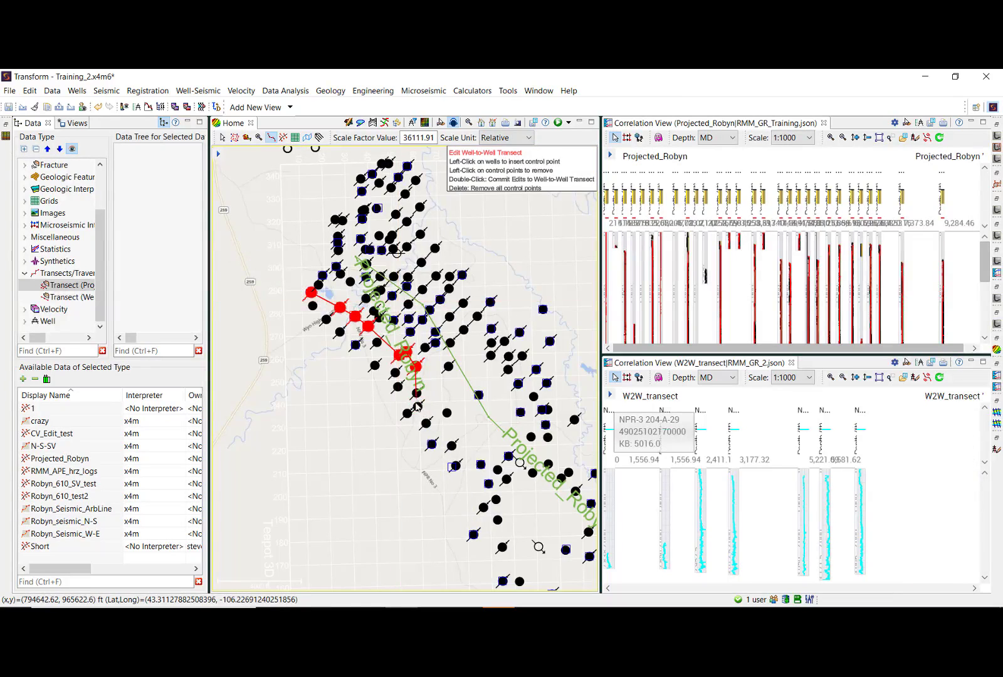
Step: Add wells to the southern end of the W2W_transect, extending it one well beyond its former end, and commit the edits
click(418, 406)
click(427, 423)
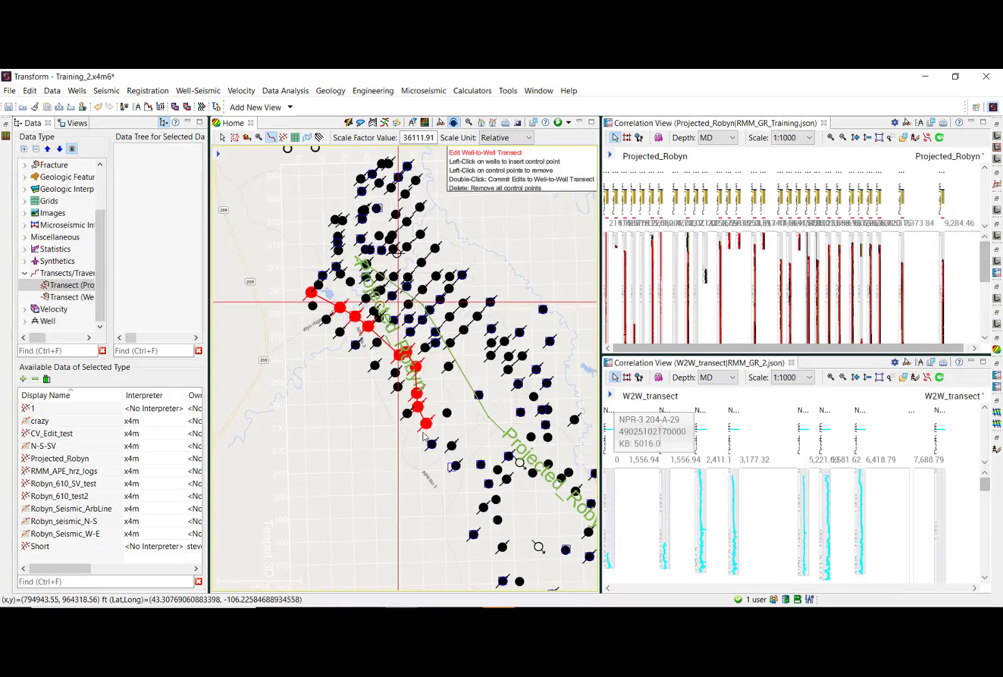
click(432, 445)
double_click(433, 450)
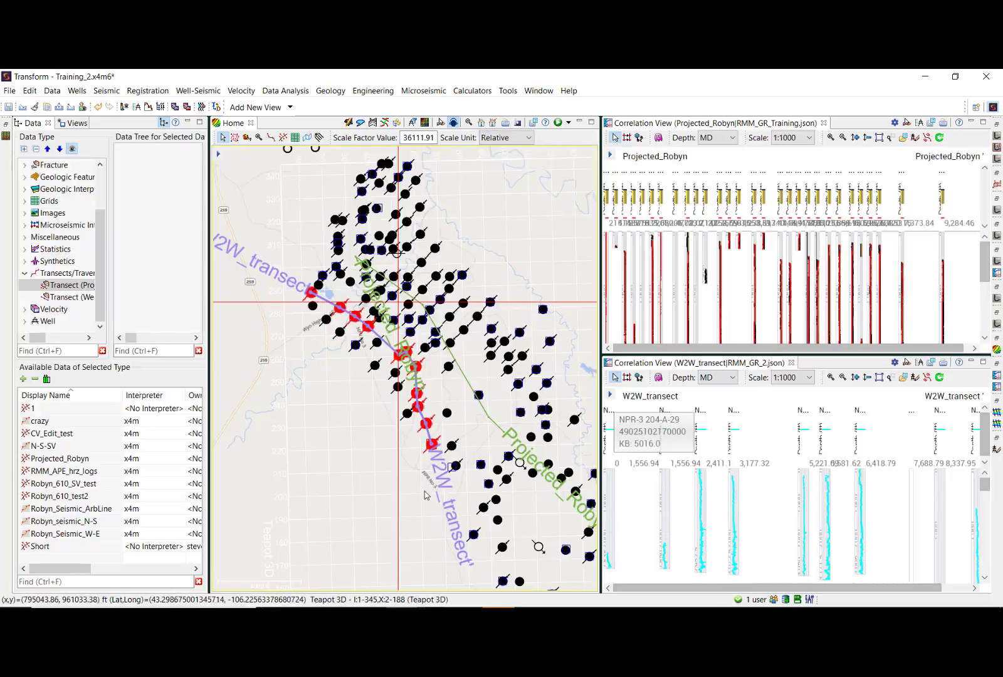
Step: Edit the Projected_Robyn transect by moving its control points and redirecting its southern end, and commit the reshaped path
click(466, 381)
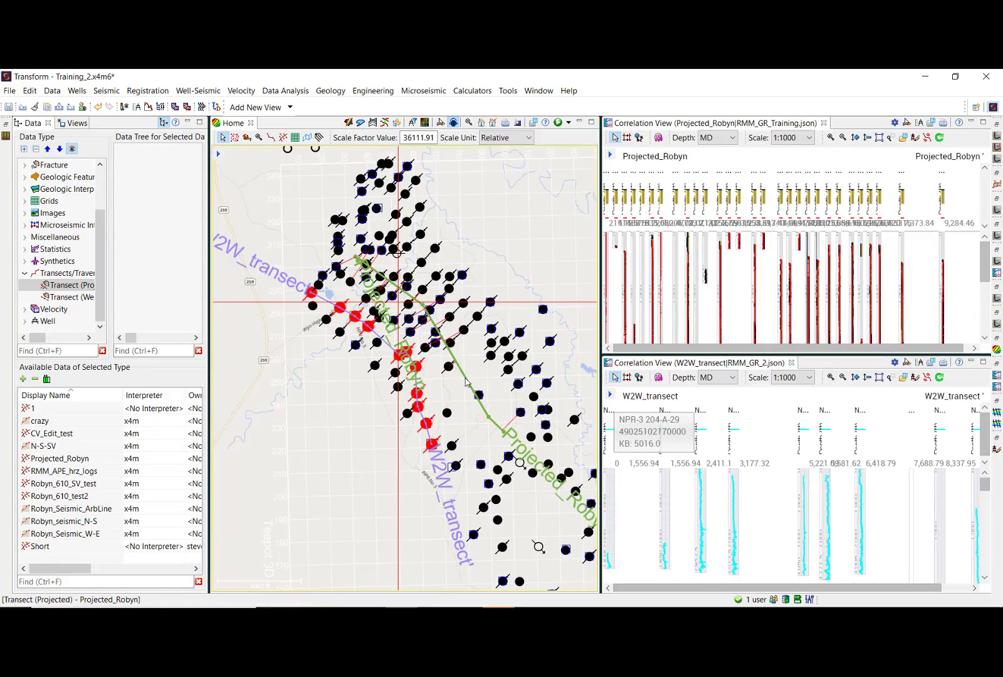
right_click(466, 382)
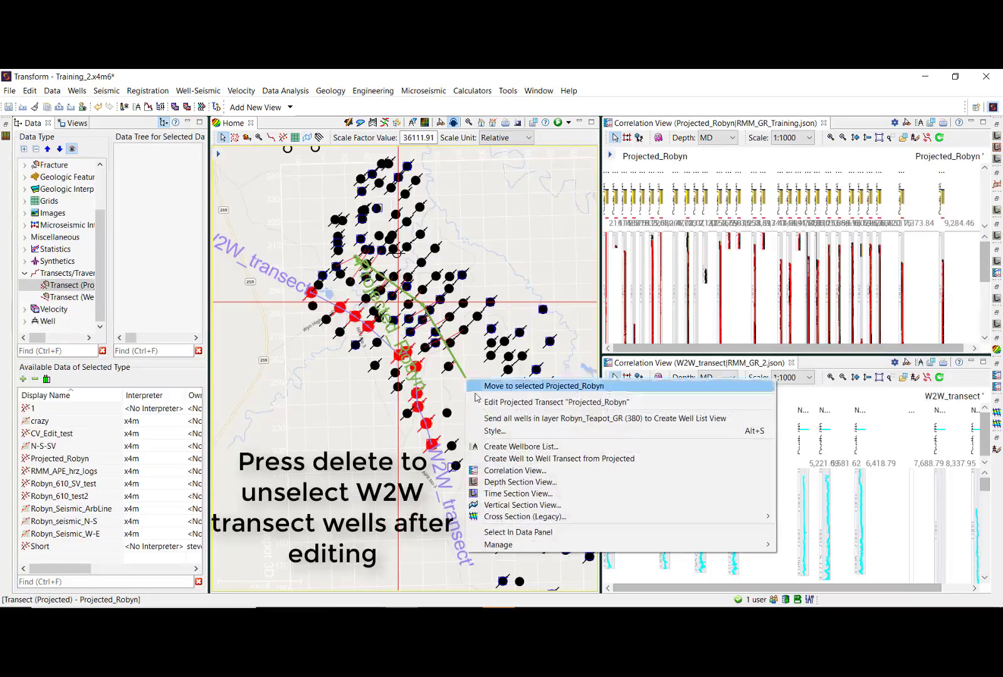
click(477, 403)
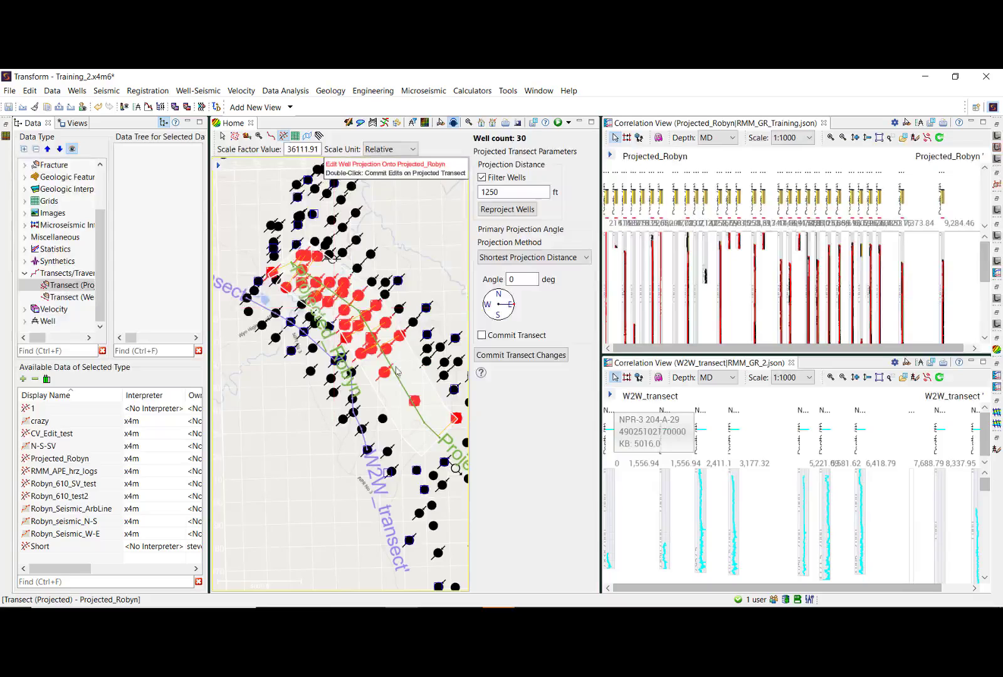
drag(408, 396, 412, 369)
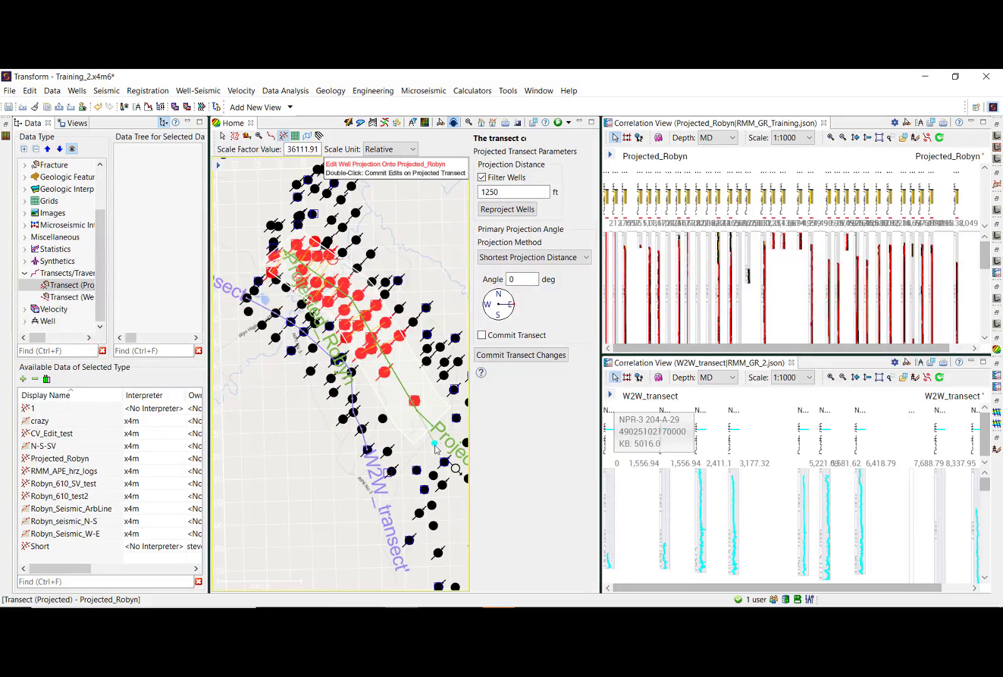
click(442, 463)
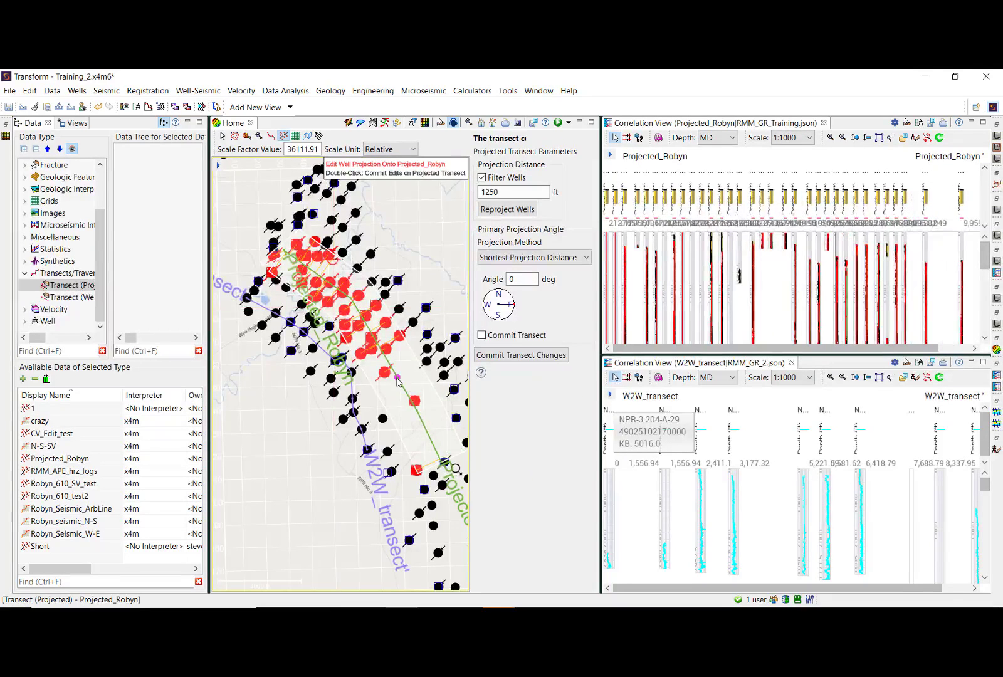
drag(396, 381, 428, 300)
double_click(430, 296)
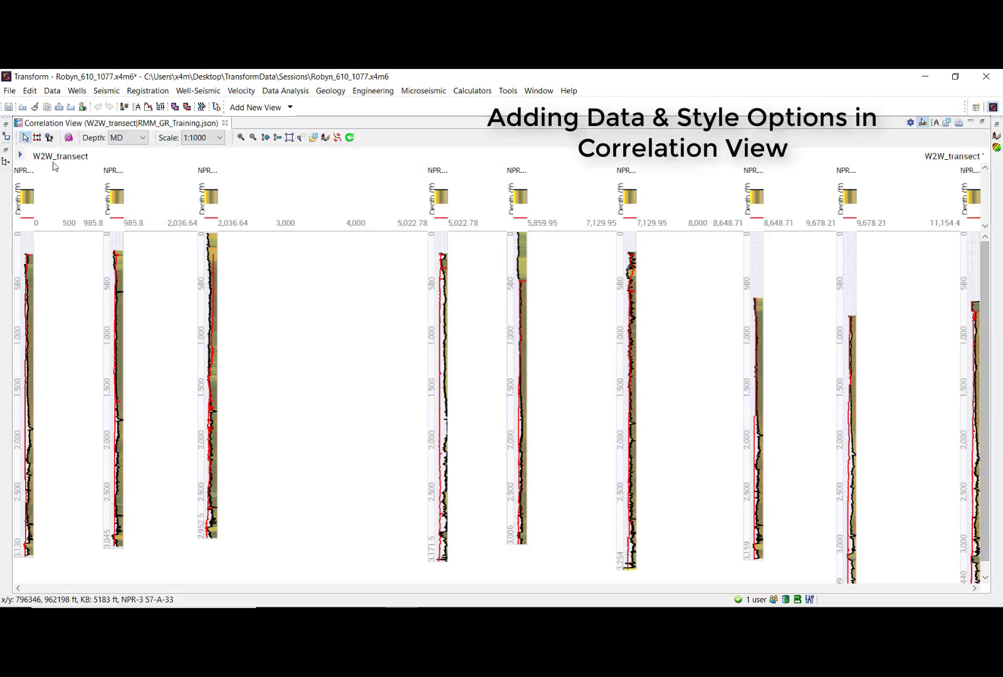
Step: Pin the correlation view's layer tree open and add the RMM_PostStack Time Migration amplitude property as a seismic backdrop
click(20, 156)
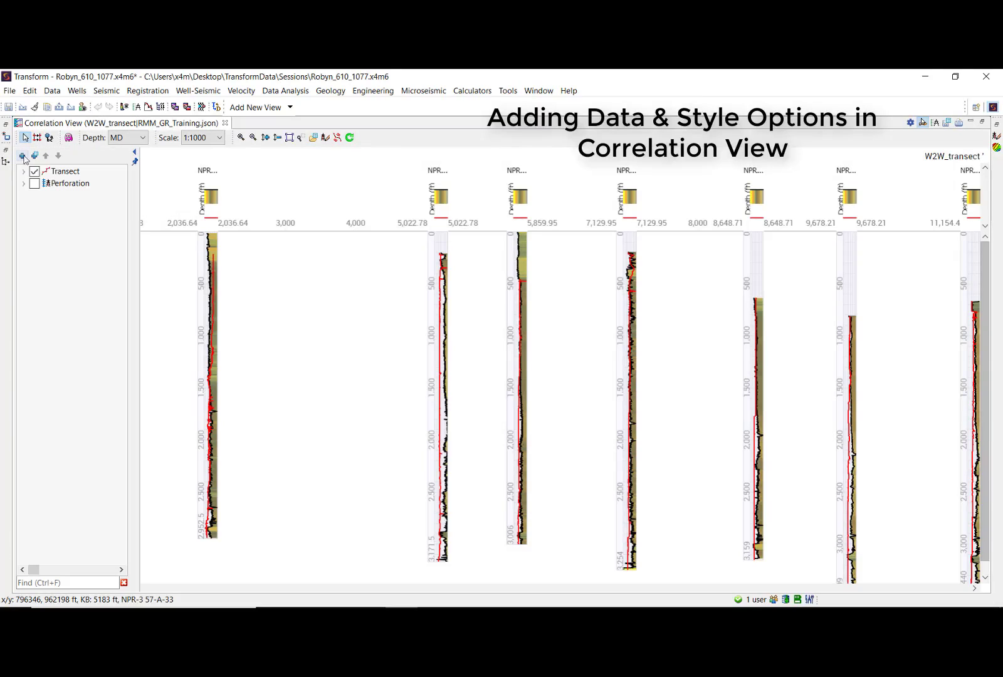
click(134, 162)
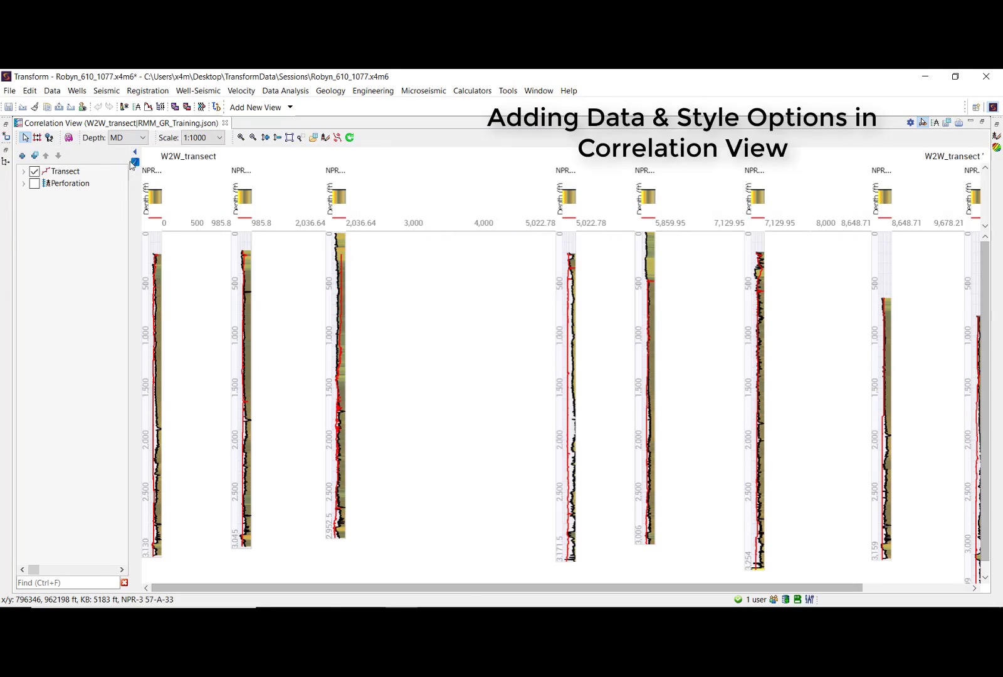
click(21, 156)
click(320, 218)
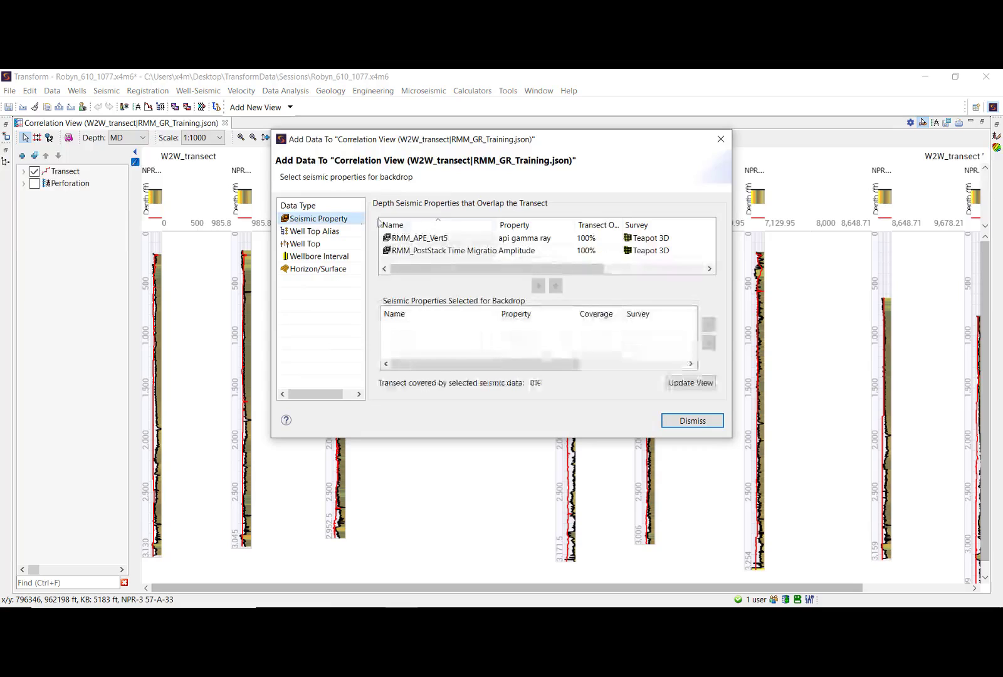
click(458, 250)
click(541, 287)
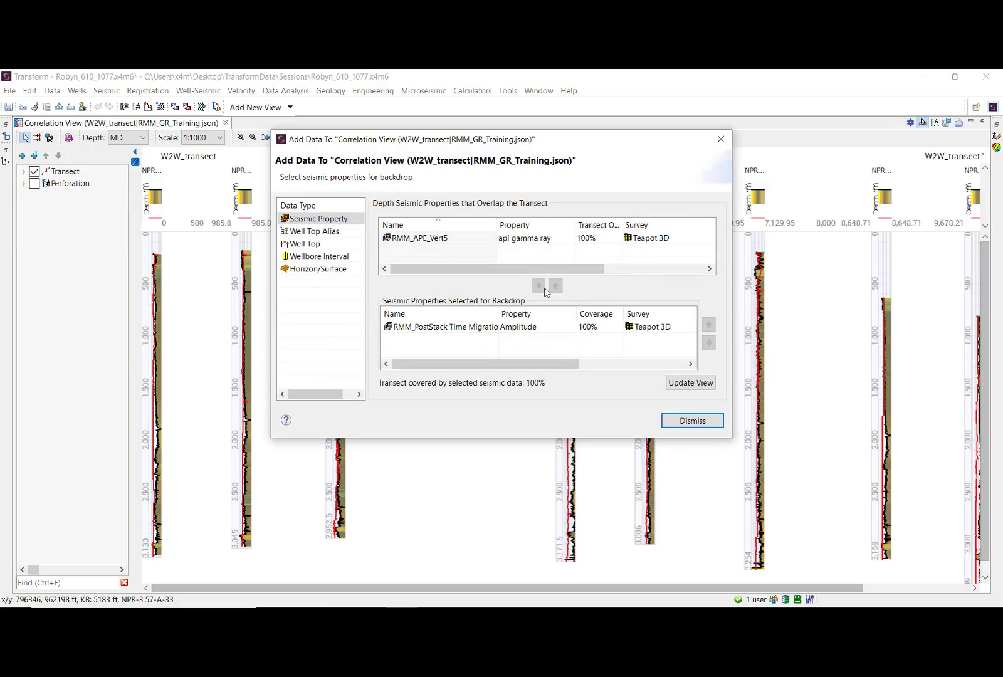
click(700, 389)
click(692, 422)
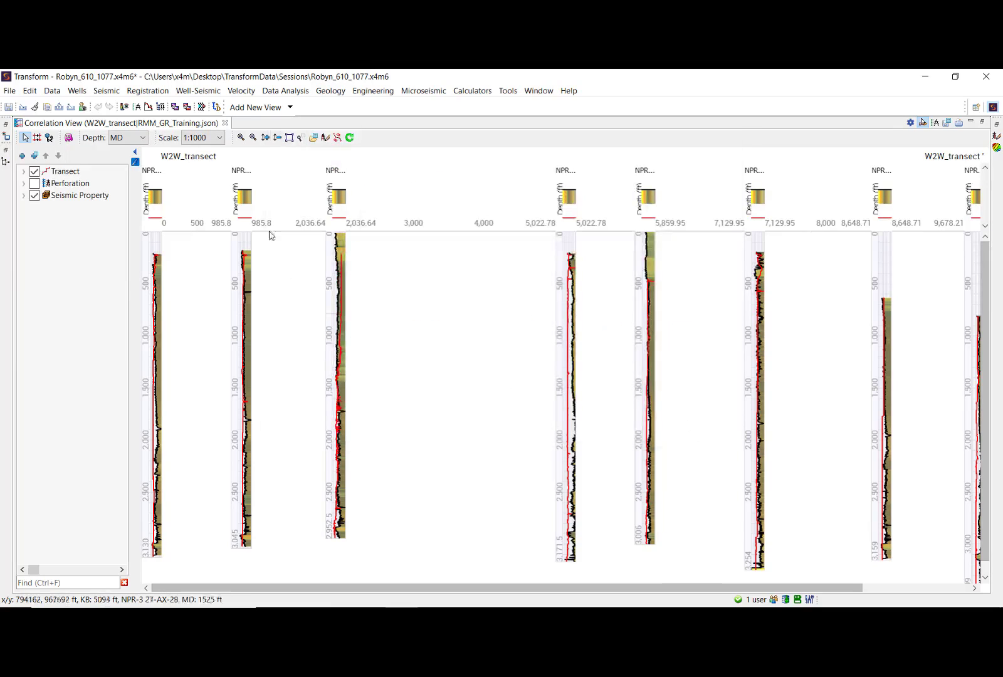
Step: Set the correlation view's depth reference to TVDSS
click(128, 137)
click(122, 169)
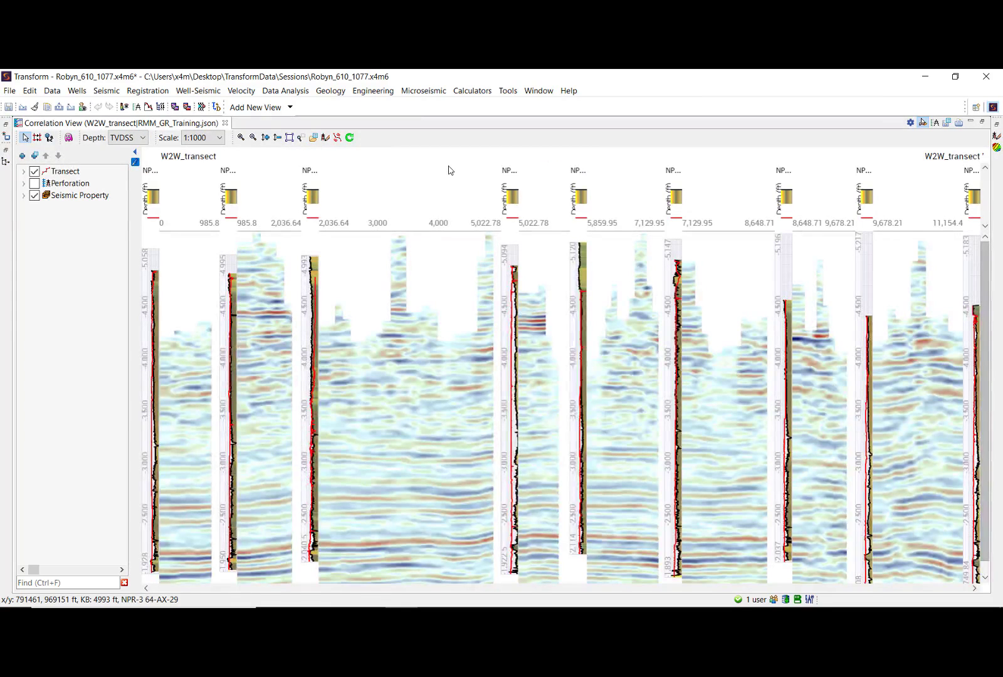
Step: Make the seismic amplitude colormap of the correlation view symmetric about zero and apply it
click(910, 123)
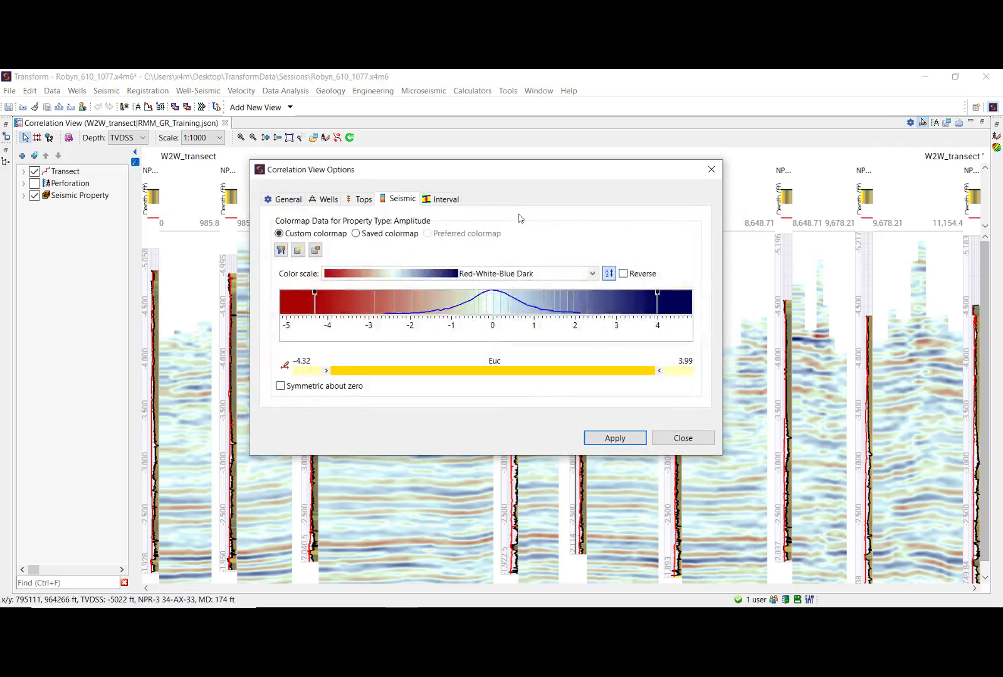
drag(580, 170, 747, 160)
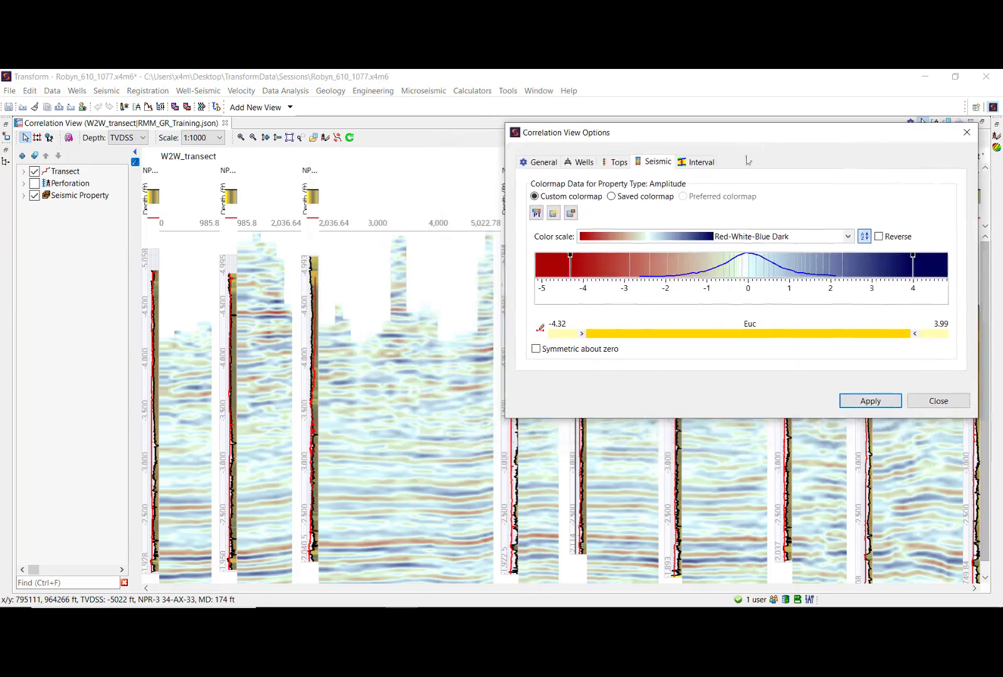
click(535, 349)
click(870, 400)
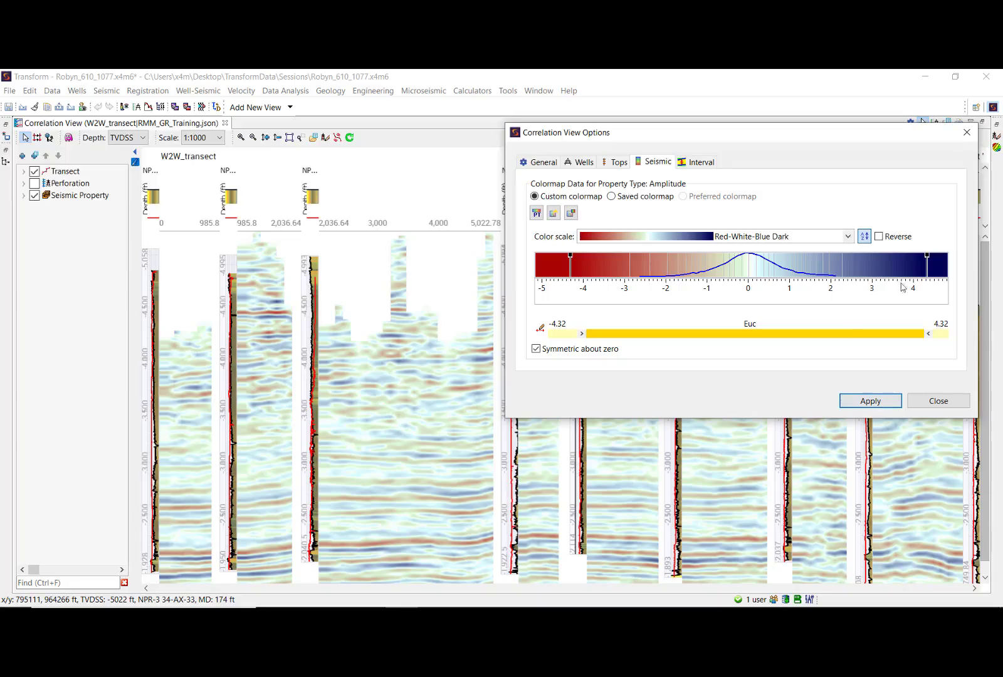
Step: Apply the Red-White-Blue color scale to the seismic backdrop and close the view options
click(847, 236)
scroll(727, 313, up, 2)
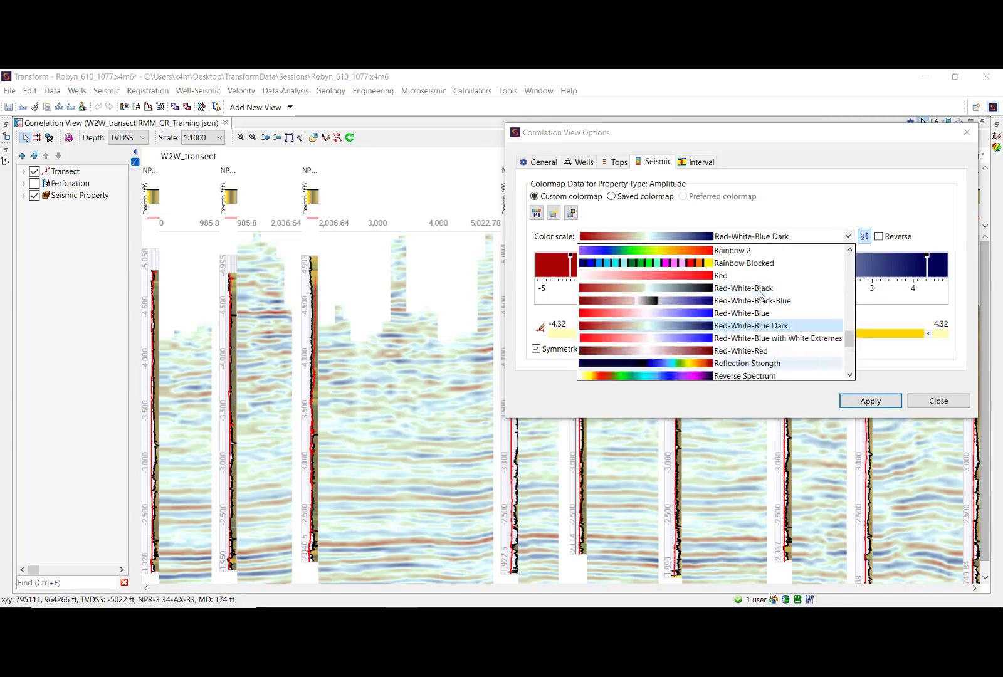
click(729, 315)
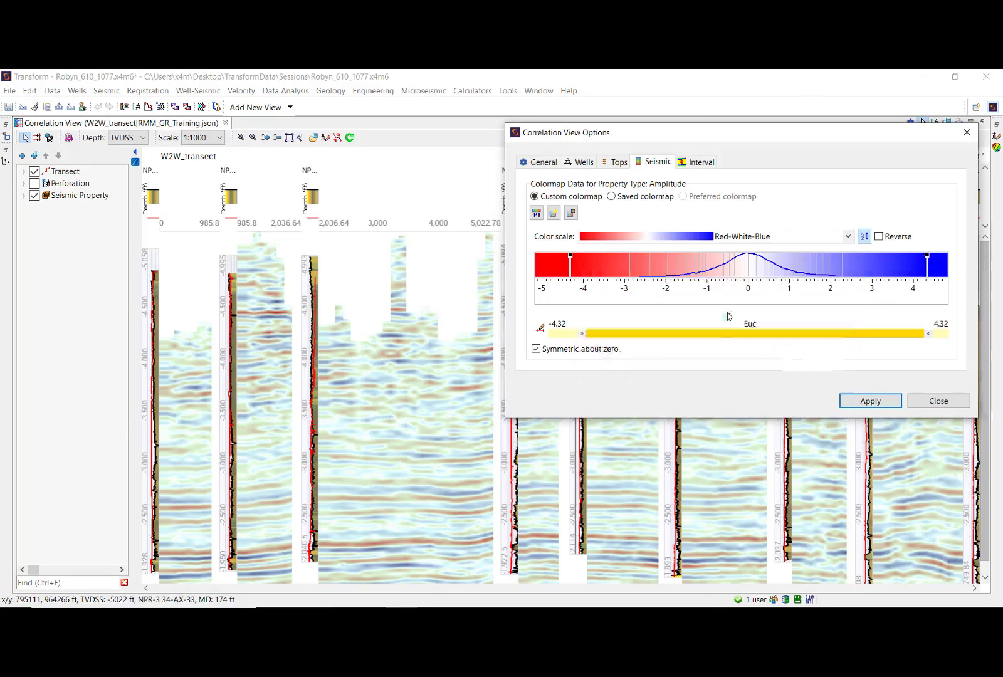
click(853, 402)
click(937, 400)
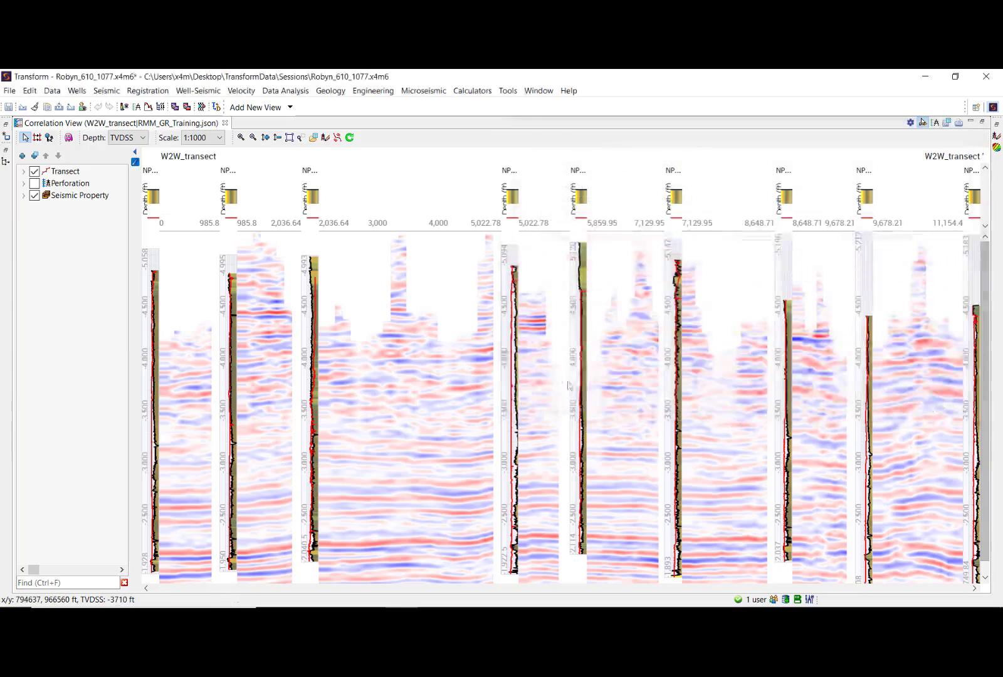
Step: Review the well tops available for the correlation view, sorting them by interpreter, number of wells and number of wells in section
click(22, 157)
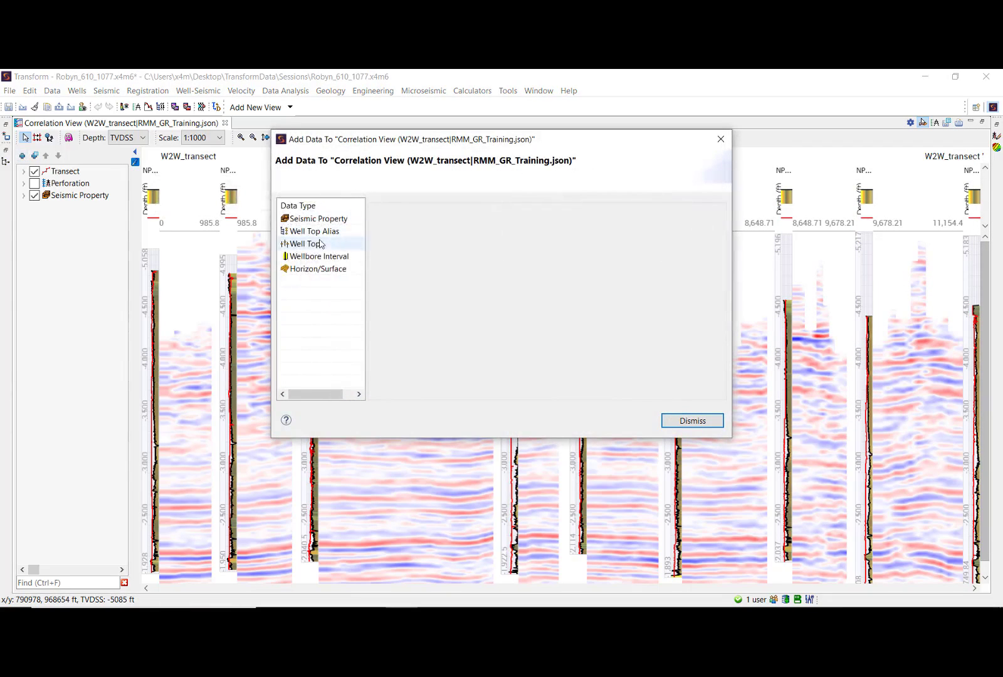
click(317, 243)
click(519, 221)
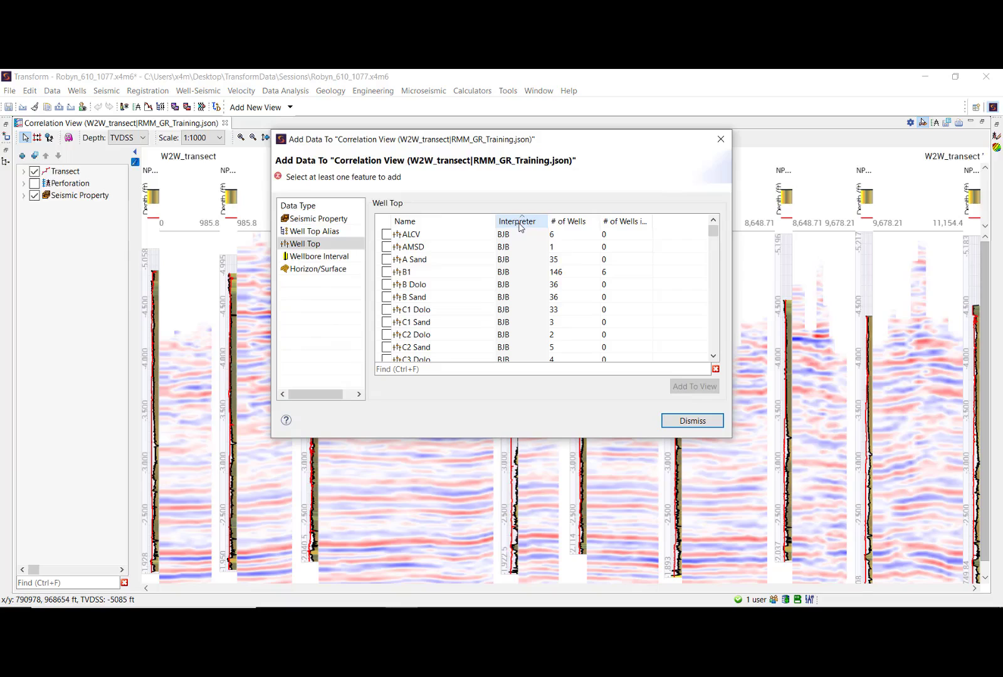
click(568, 221)
drag(651, 221, 687, 220)
click(664, 221)
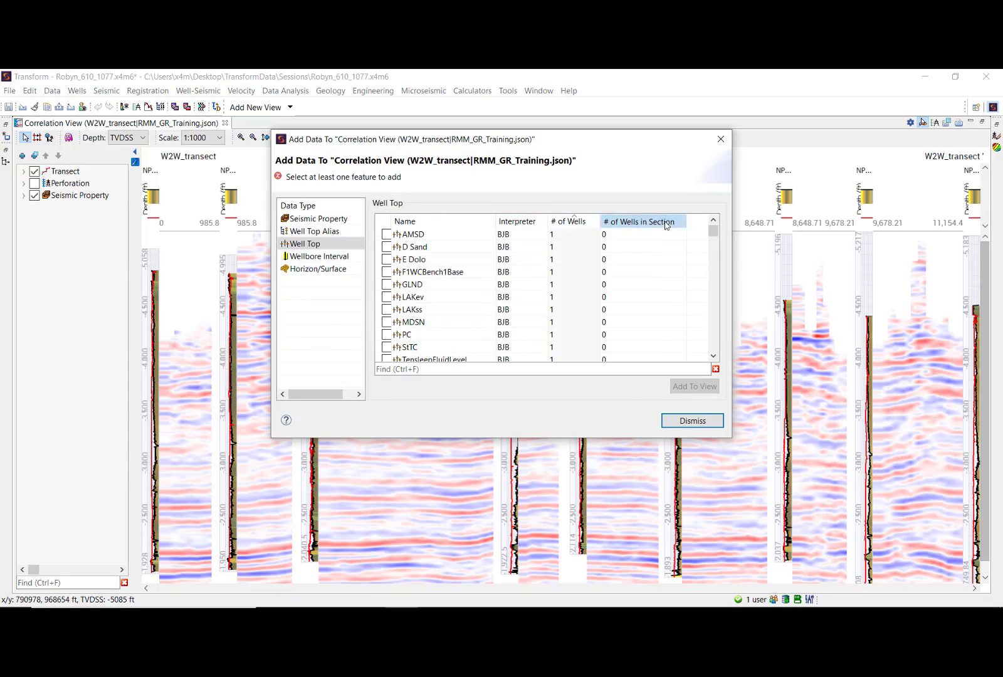
Step: List the well top aliases instead and sort them by number of wells in section, highest first
click(326, 231)
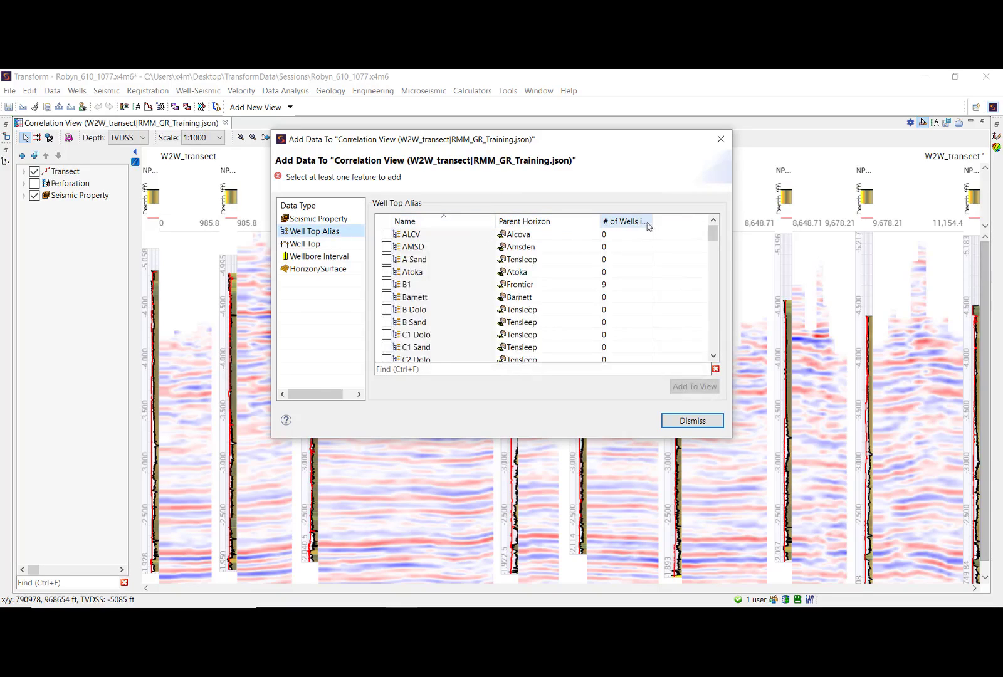
click(665, 222)
click(665, 223)
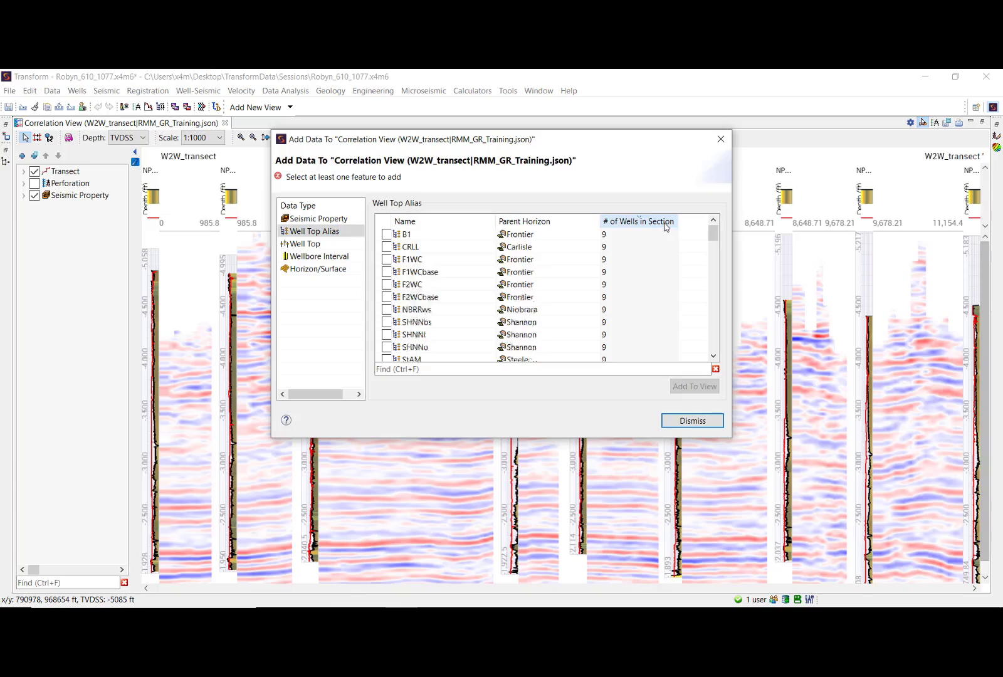
Step: Add the B1, CRLL, F1WC, F1WCbase, F2WCbase, NBRRws, SHNNl and SHNNu well top aliases to the correlation view
click(387, 234)
click(386, 246)
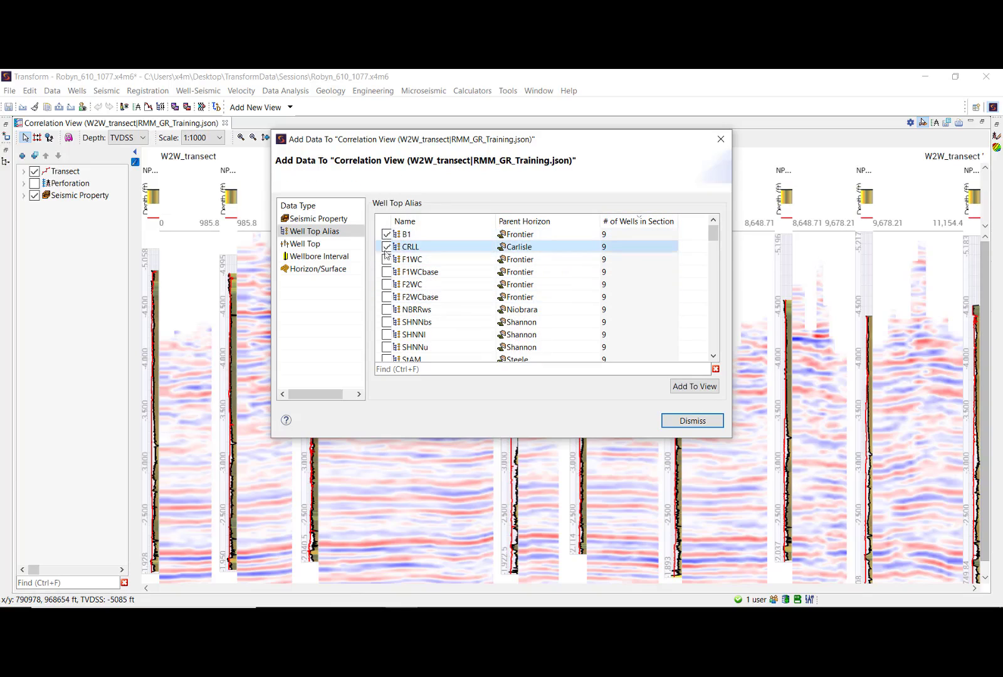
click(386, 259)
click(387, 271)
click(386, 296)
click(387, 309)
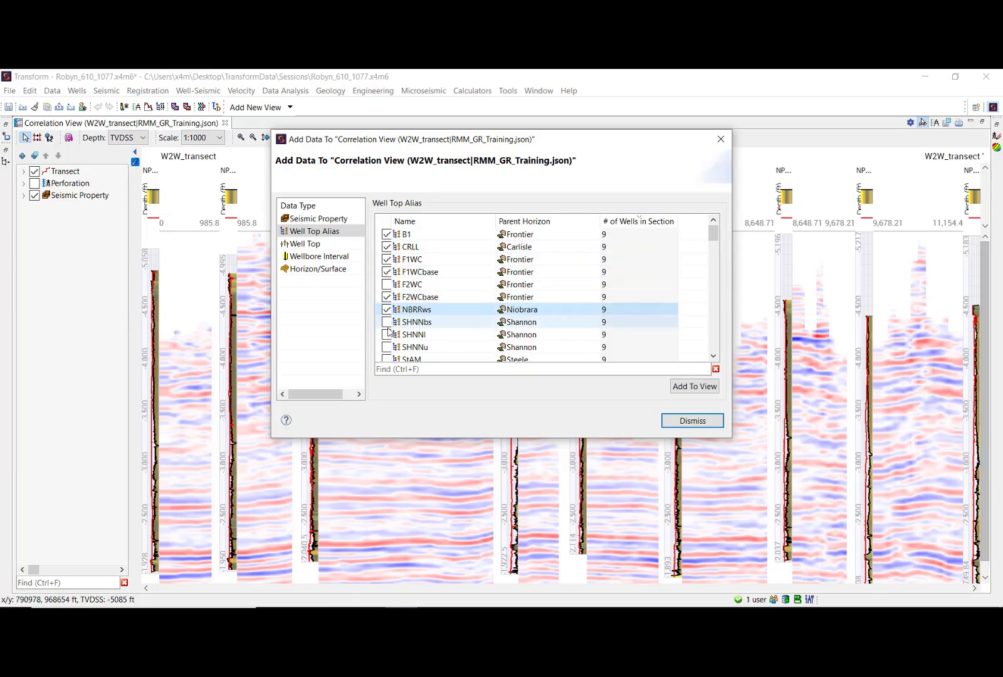
click(386, 334)
click(386, 346)
click(691, 386)
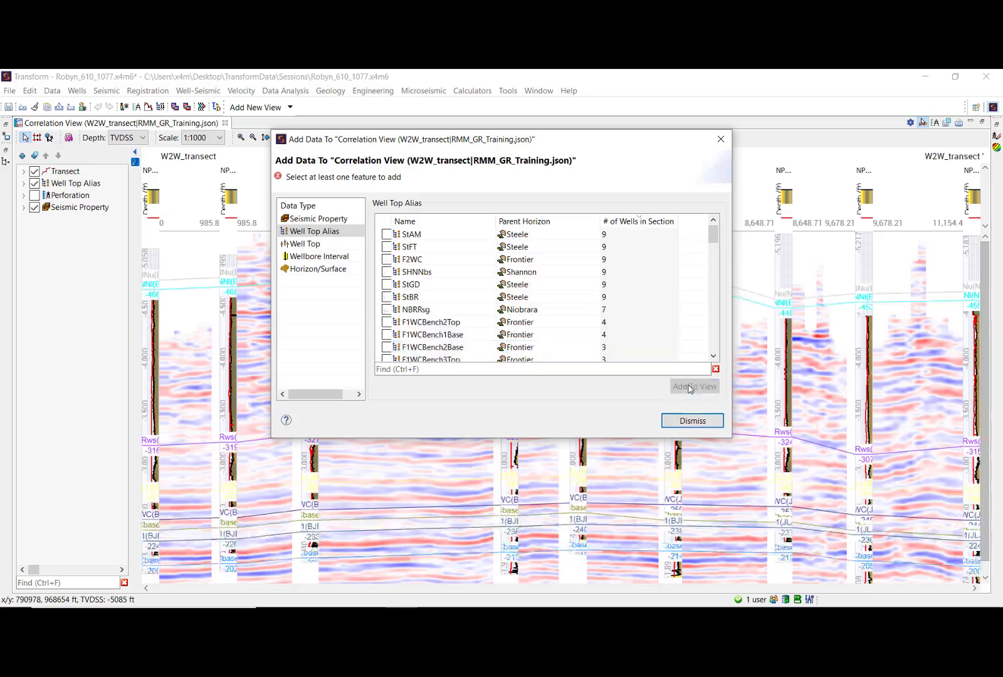
click(689, 421)
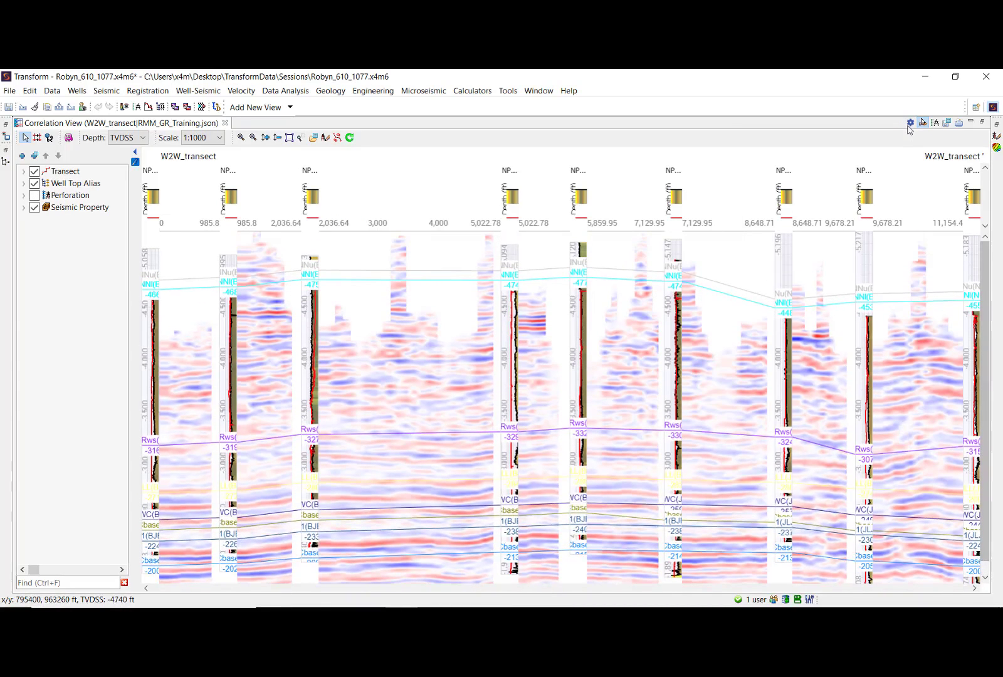
Step: In the correlation view's tops options, turn off the labels on every well, keeping only the first and last
click(909, 123)
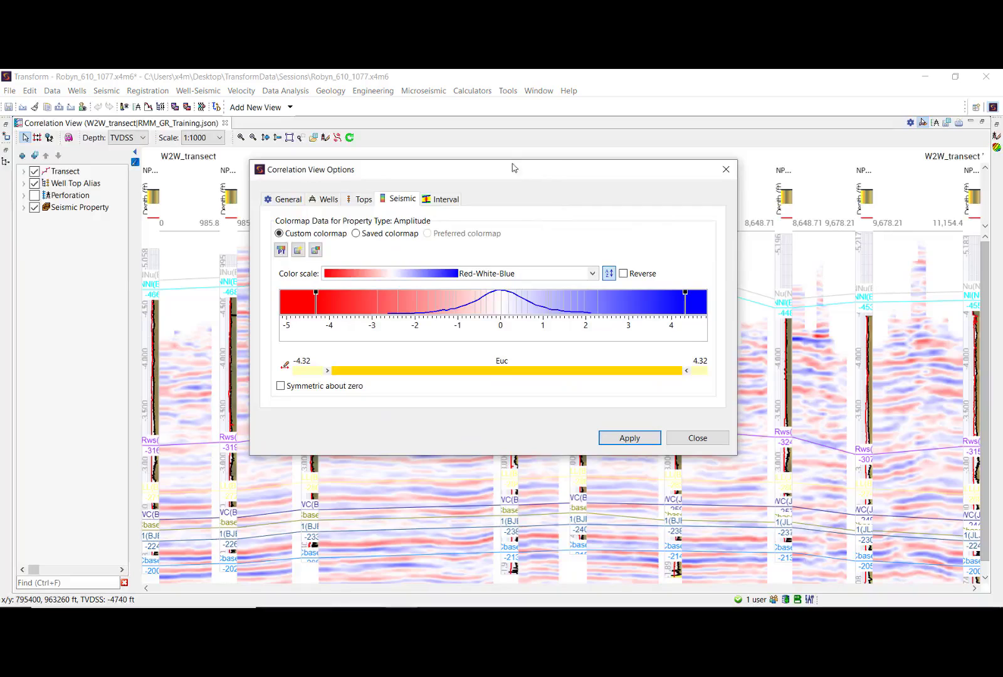
drag(513, 166, 959, 144)
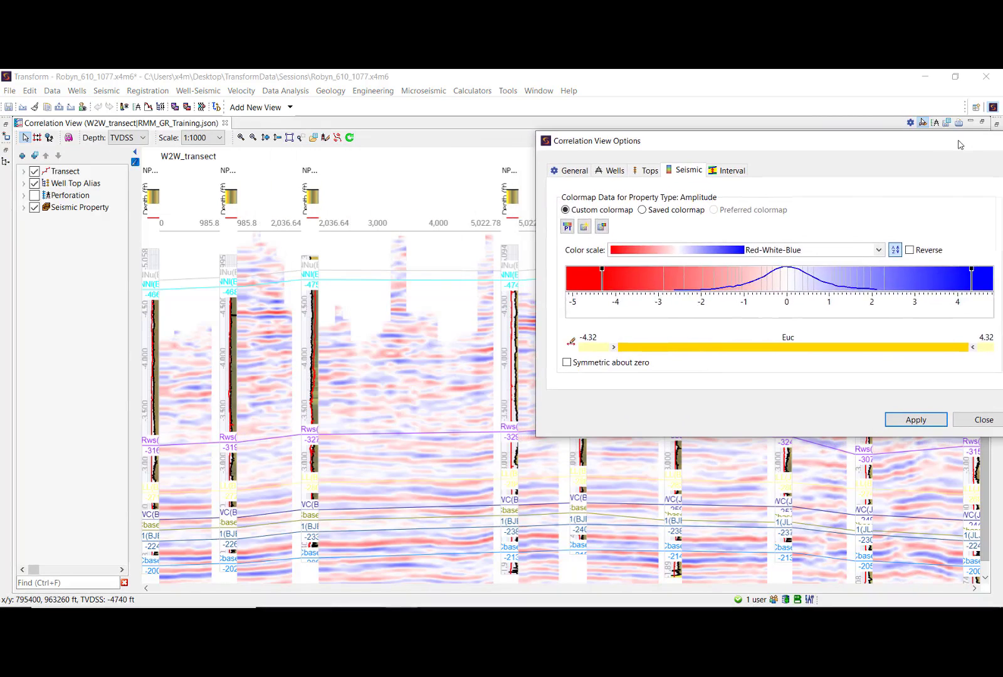
click(649, 171)
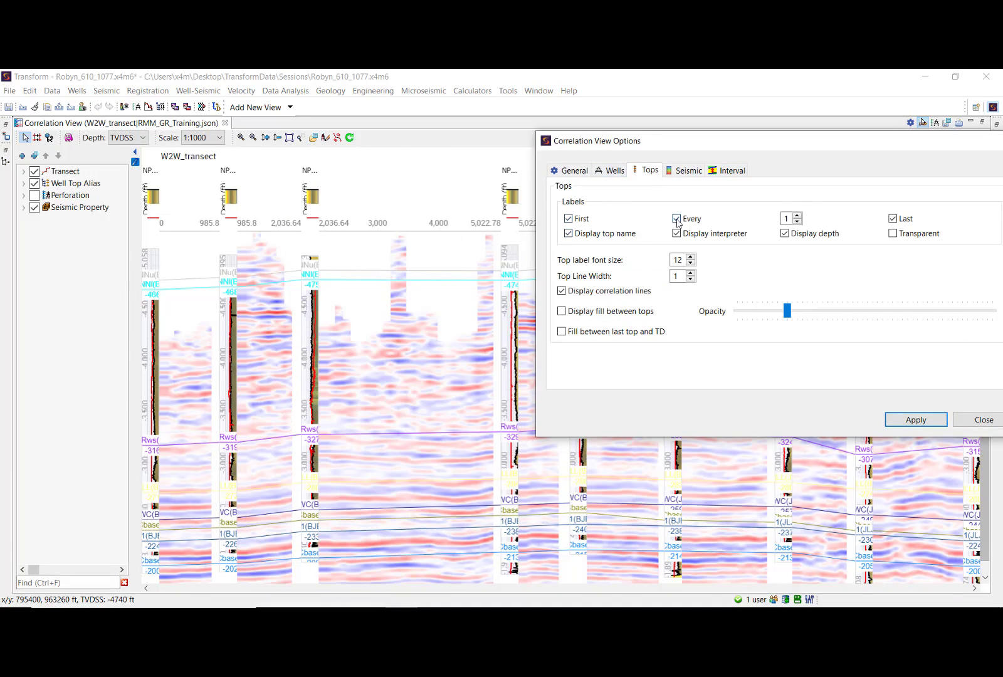
click(900, 423)
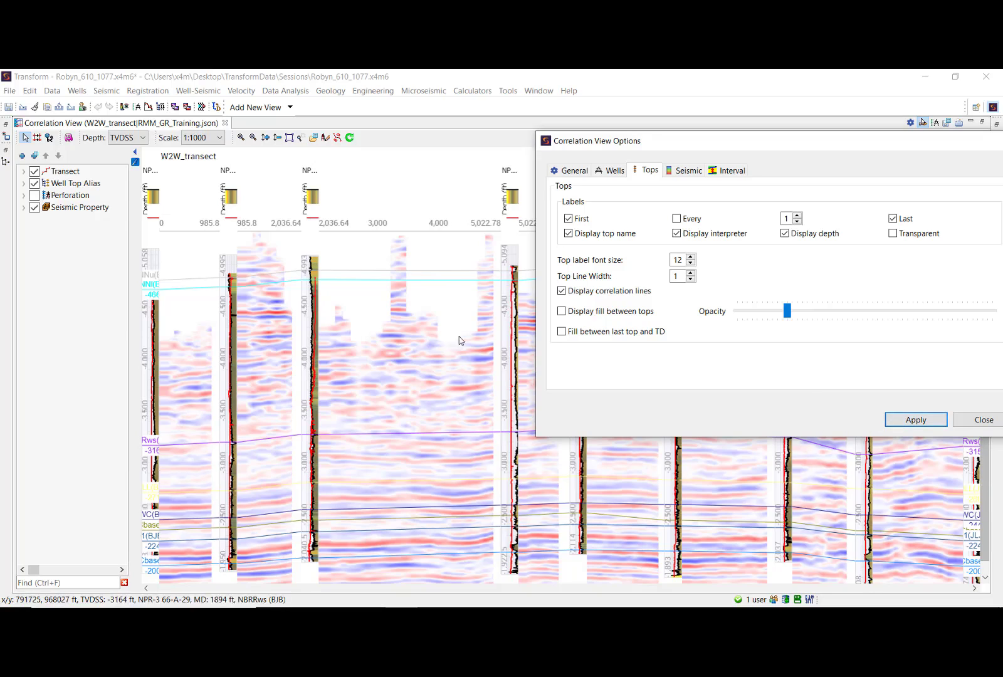
Step: Set the top label interval to 3 and label every third well besides the first and last
click(908, 428)
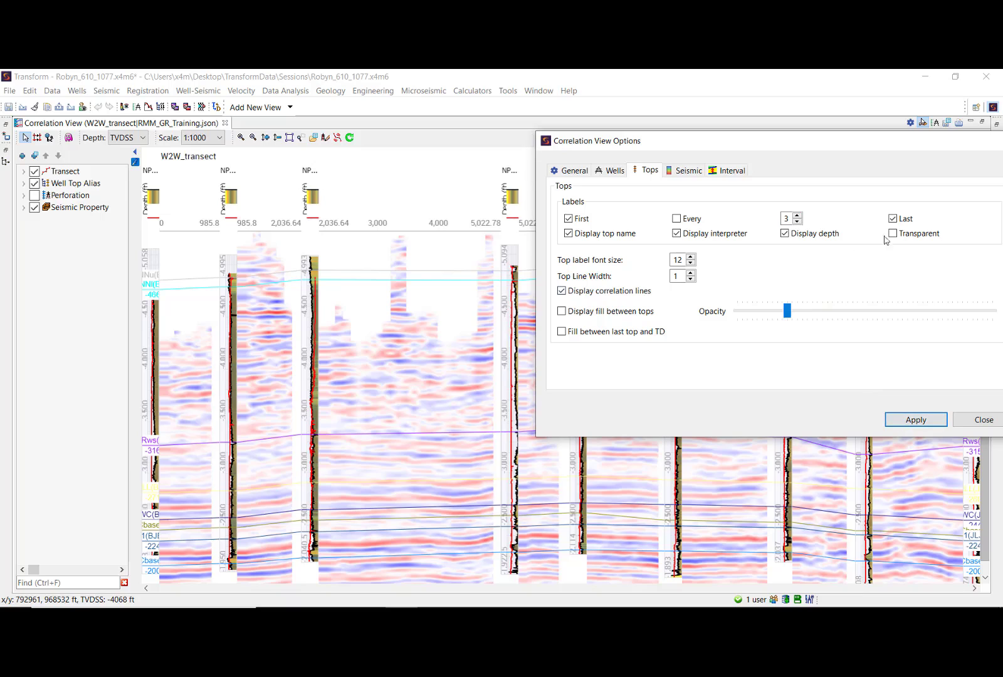
drag(725, 143, 729, 96)
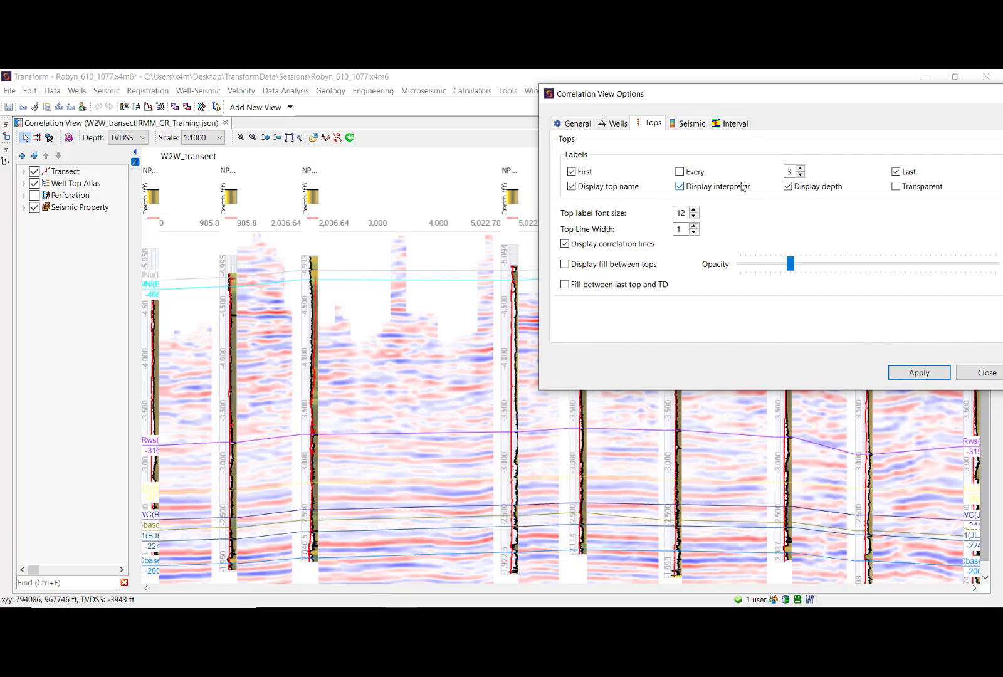
click(699, 174)
click(916, 373)
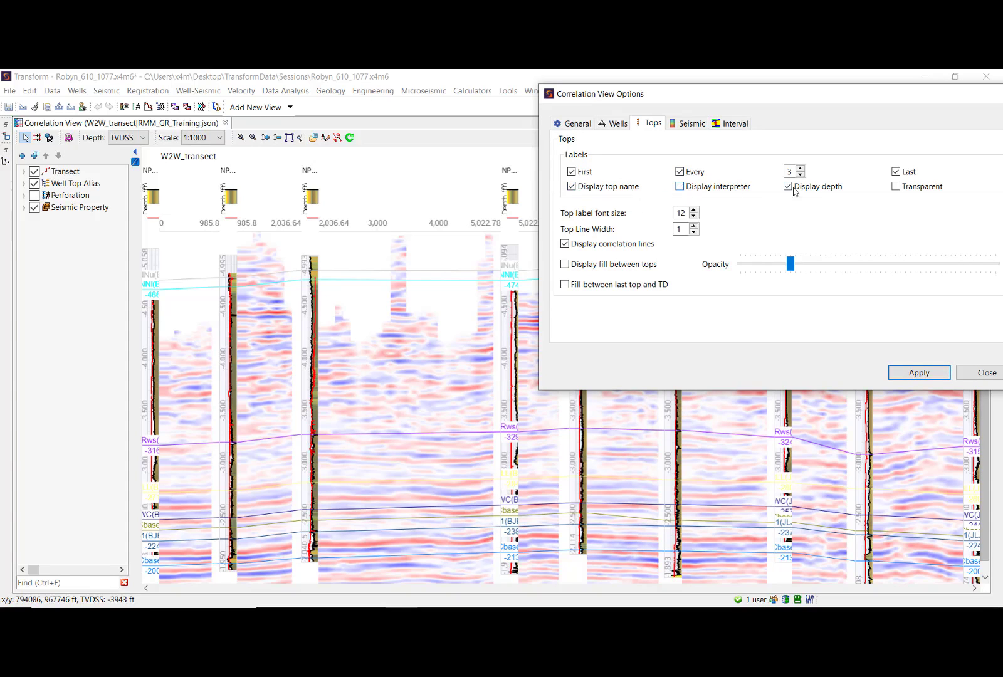
Step: Remove the interpreter and depth from the top labels, and try transparent labels before turning transparency off again
click(903, 374)
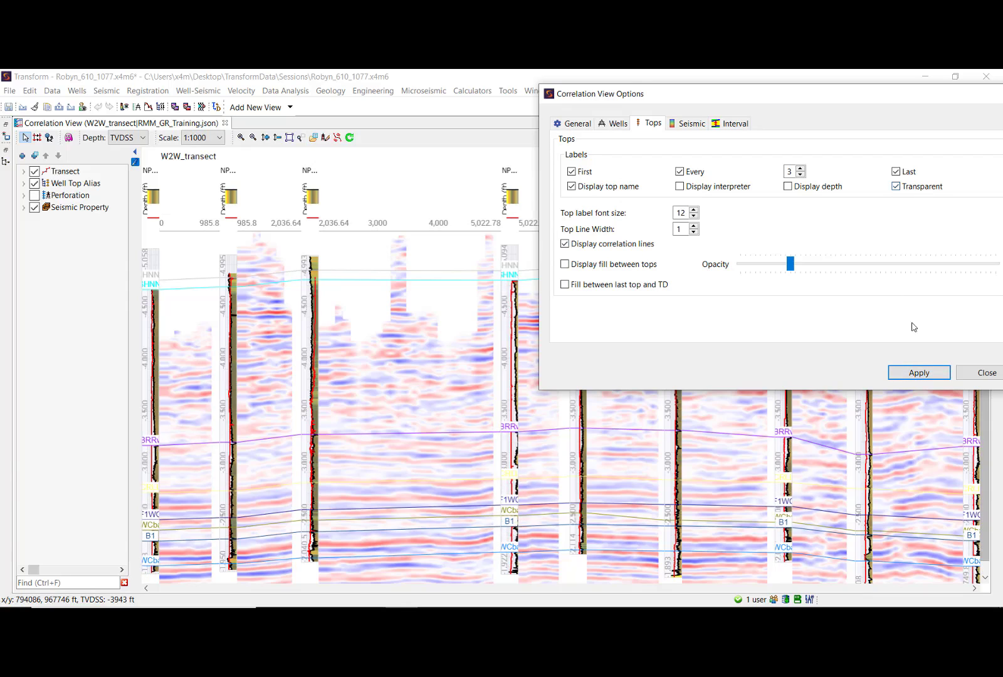
click(902, 374)
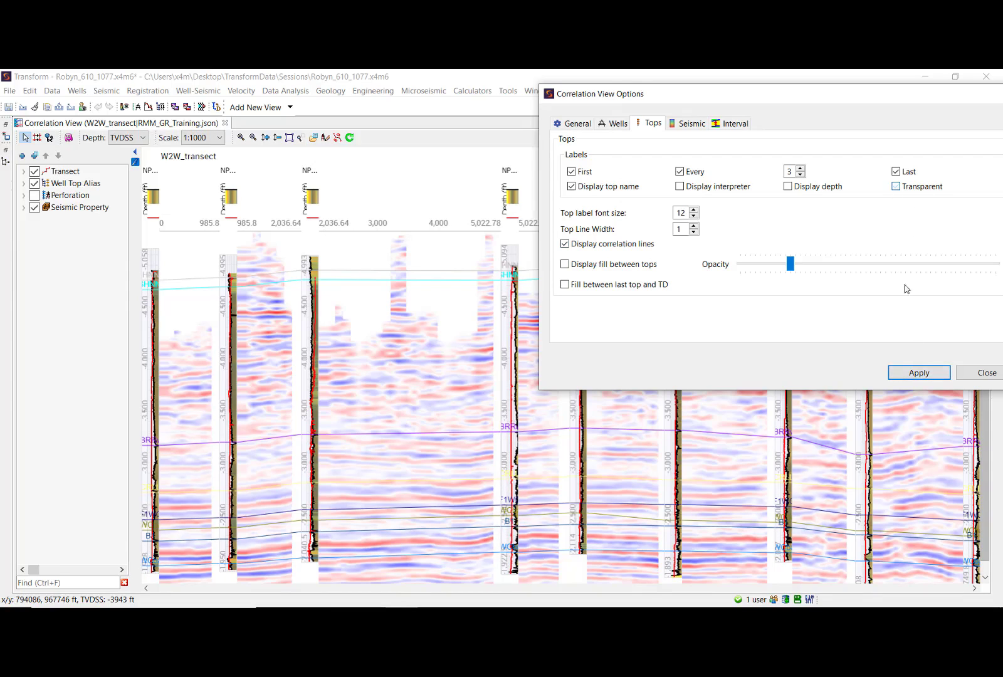
click(902, 374)
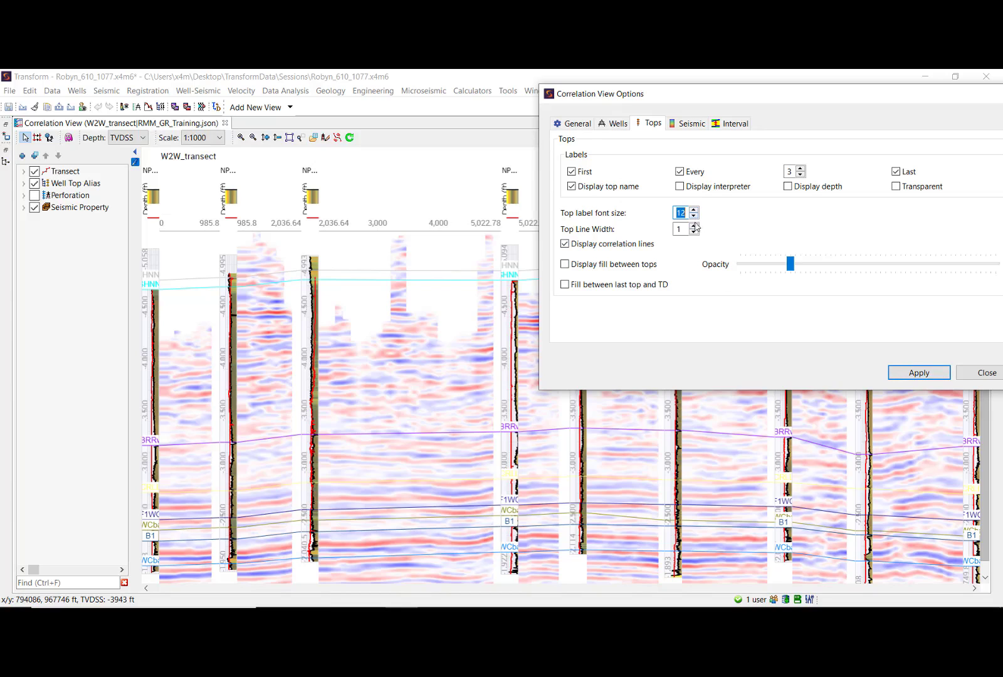
Step: Set the top line width to 5 and try filling between the tops and between the last top and TD
click(694, 225)
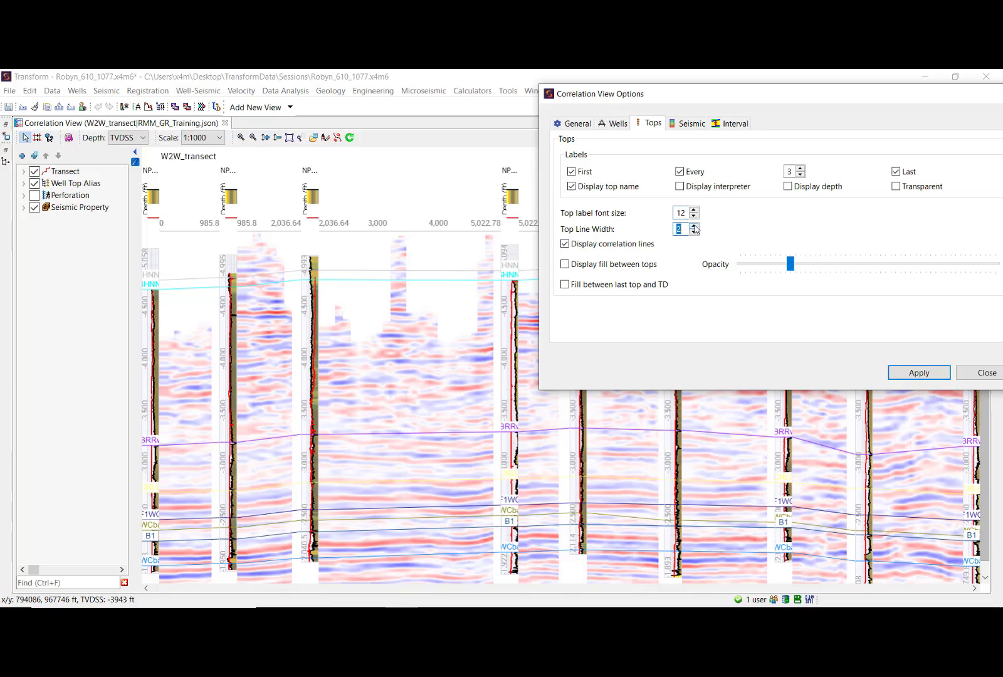
click(908, 376)
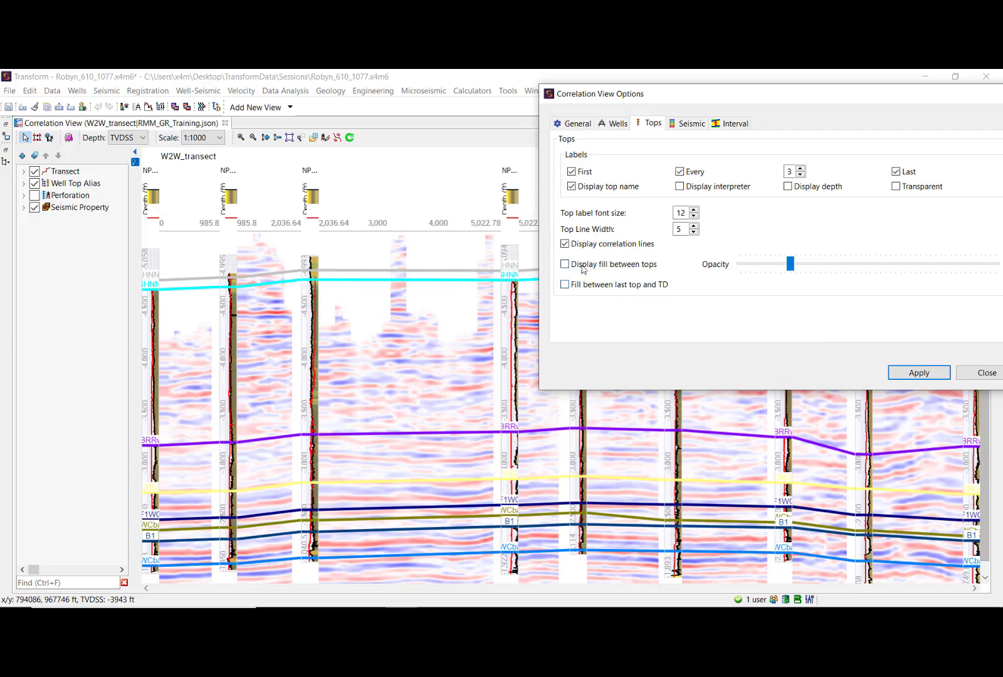
click(919, 373)
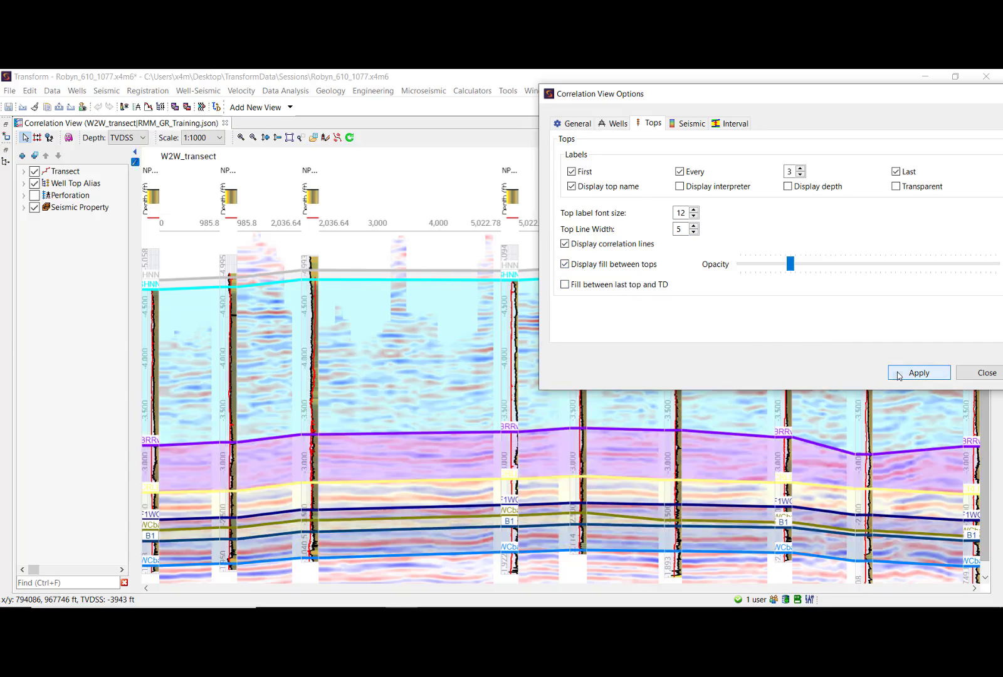
scroll(552, 548, down, 1)
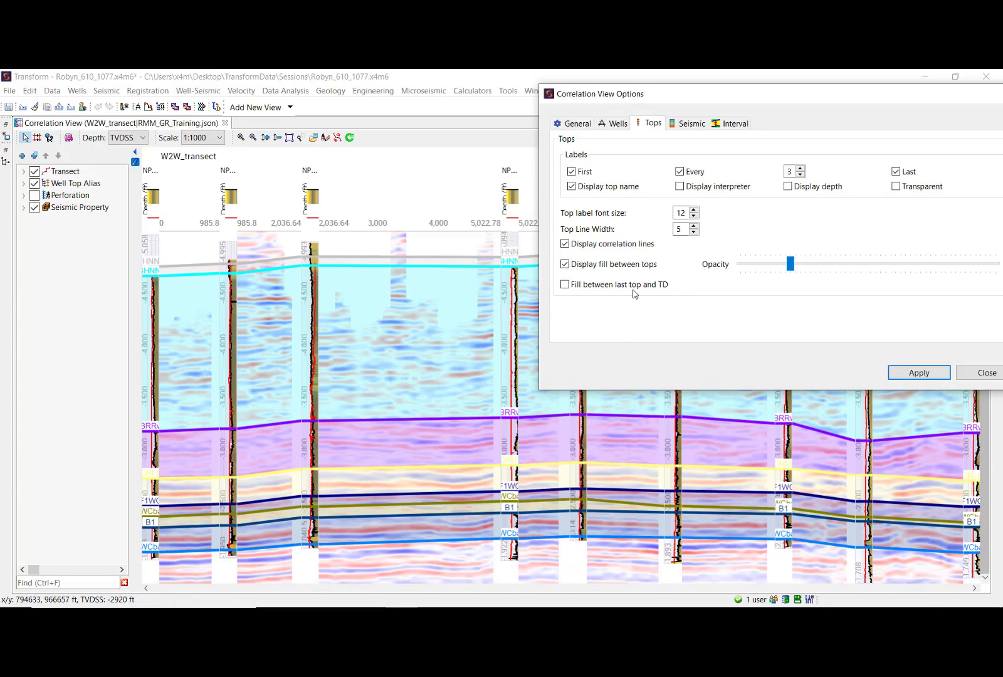
click(906, 375)
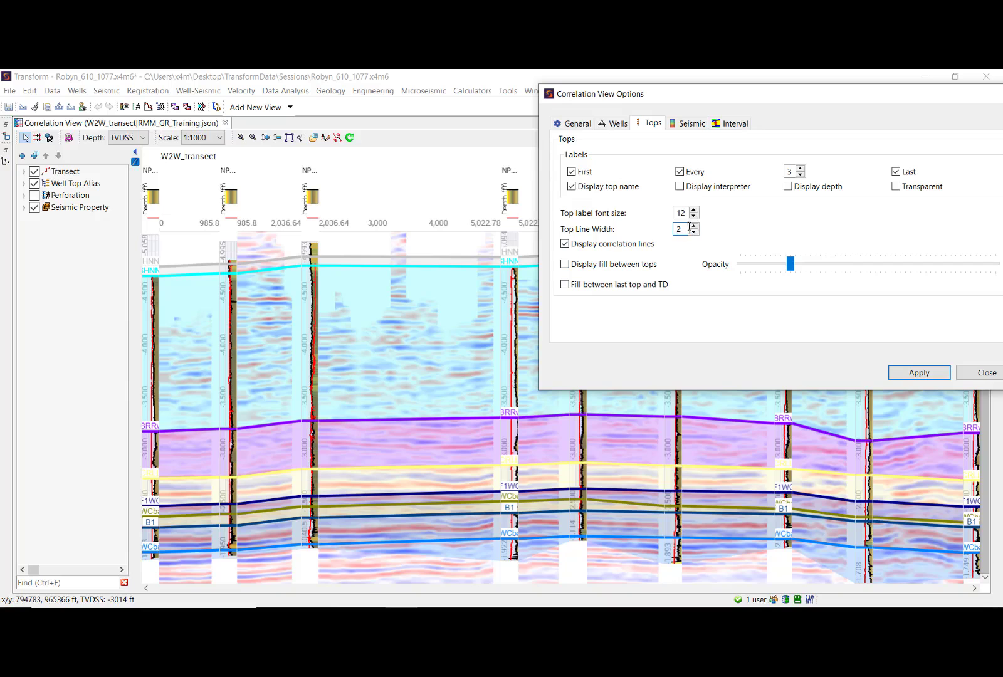
Step: Turn off both top fills with a line width of 2, and stop labelling every third well
click(900, 372)
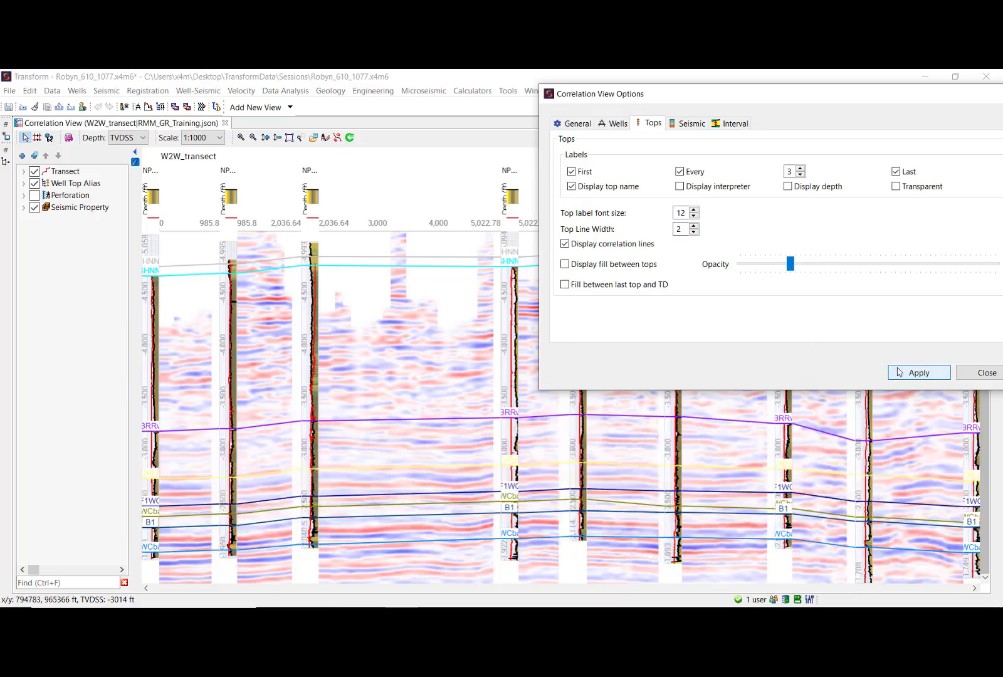
click(692, 175)
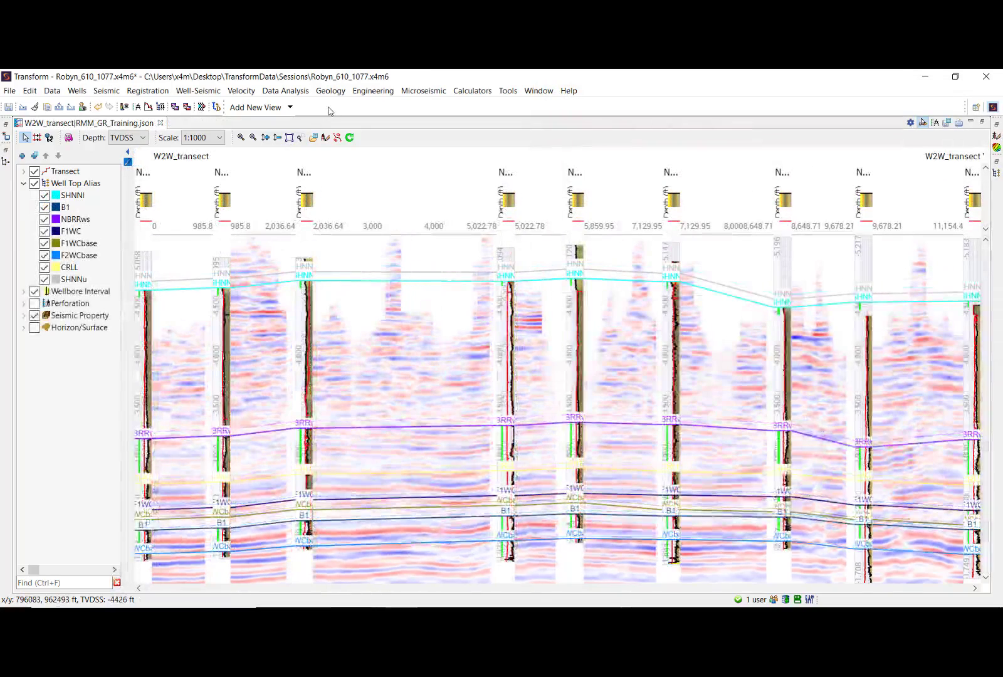
Step: Open the Top Alias Manager and restore it to a full-height pane beside the correlation view
click(332, 92)
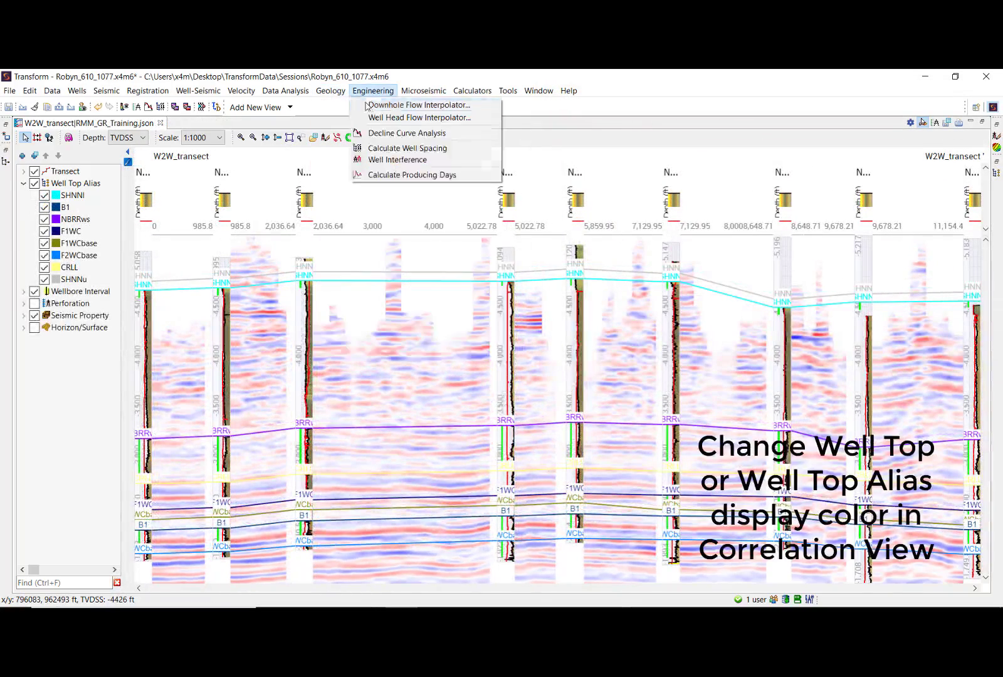
click(355, 116)
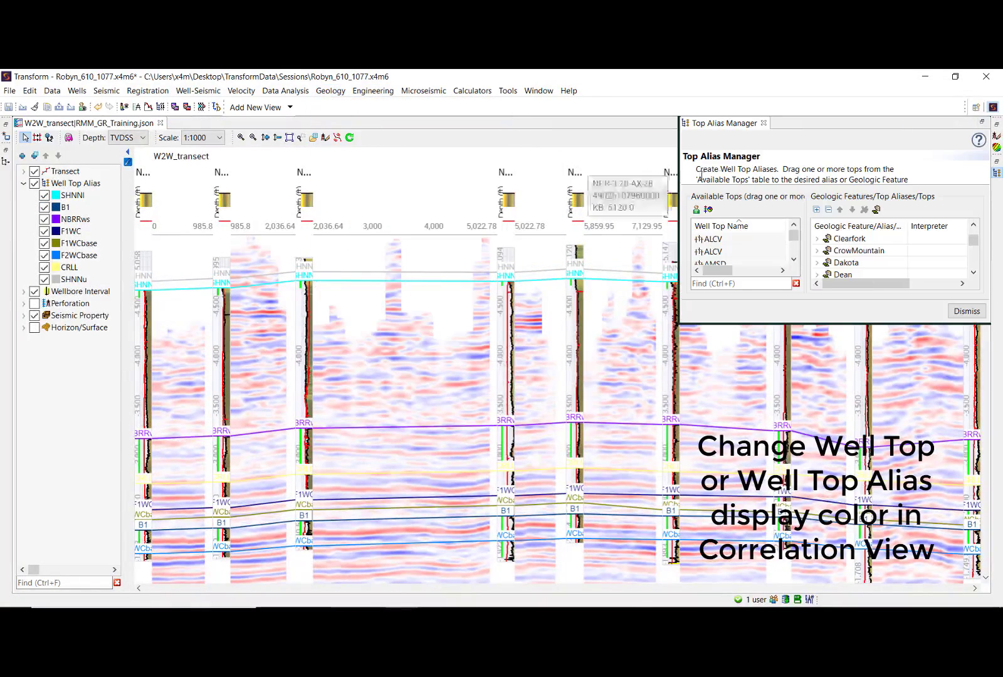
click(986, 125)
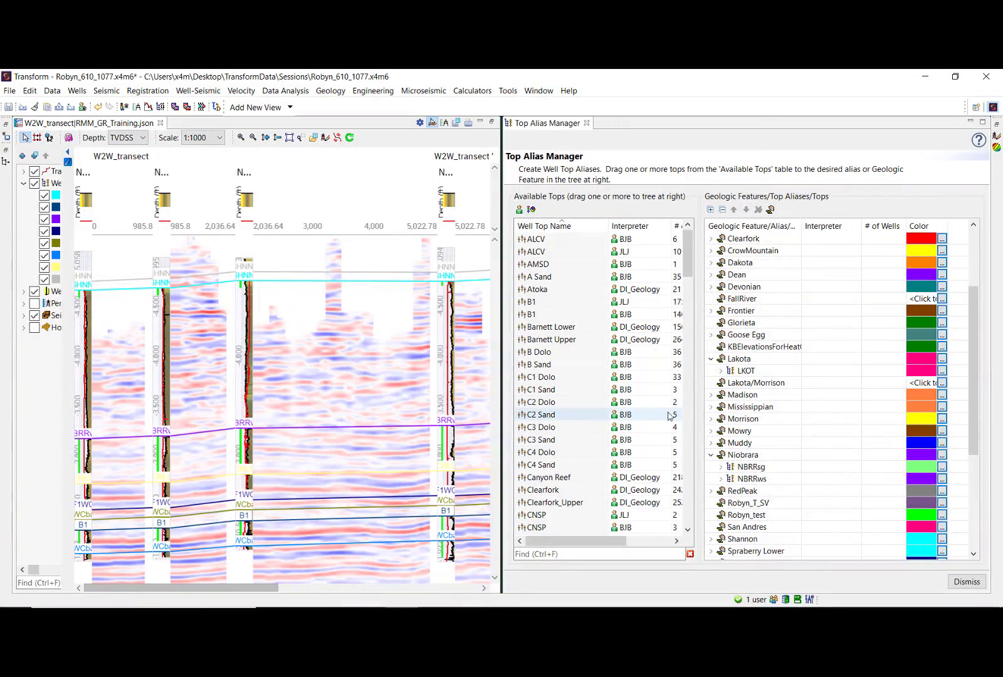
Step: Change the display color of the CRLL top alias under the Carlisle geologic feature to orange
scroll(772, 426, up, 3)
click(711, 337)
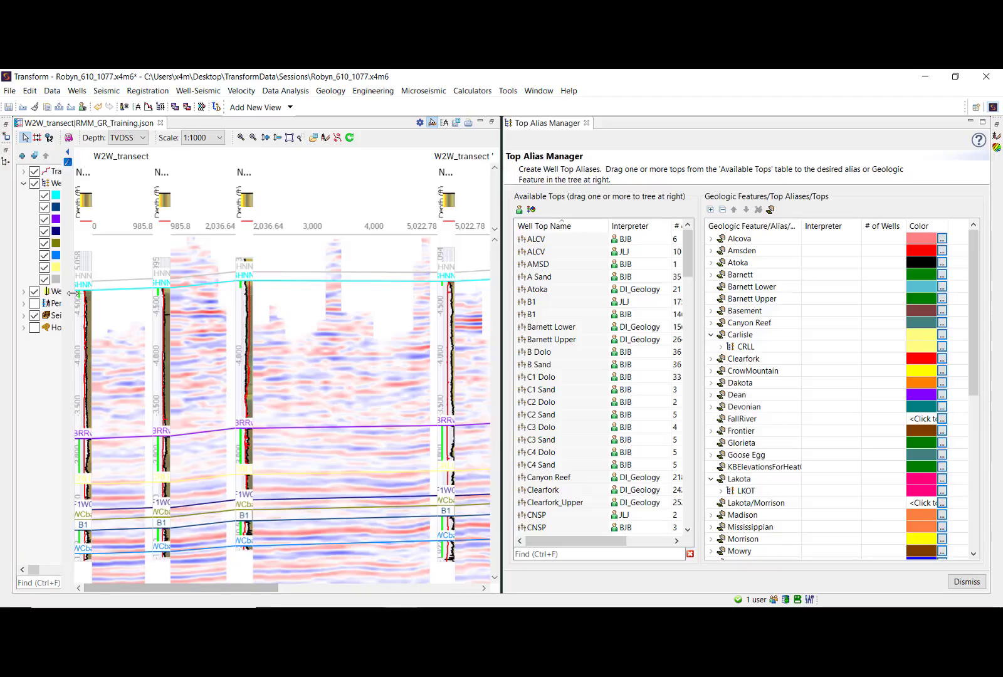
drag(71, 292, 188, 292)
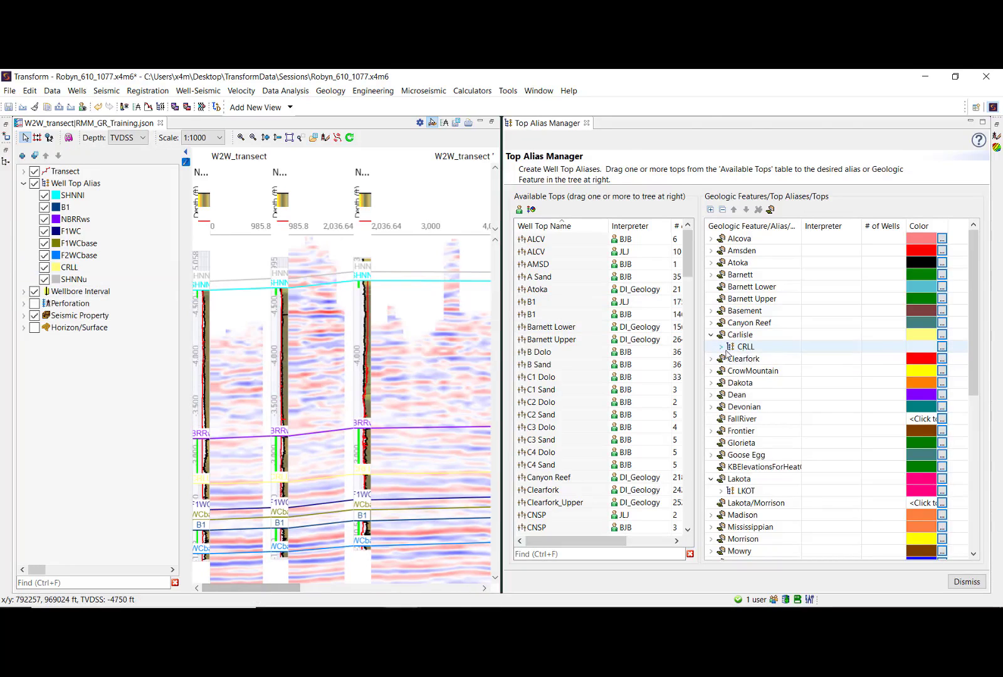
click(928, 348)
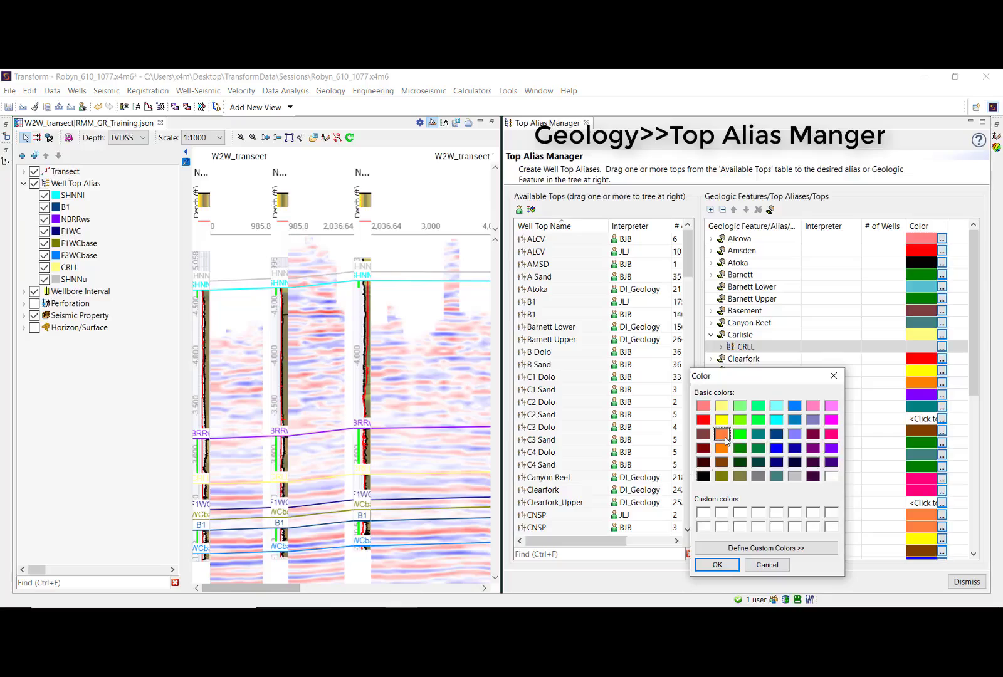
click(716, 564)
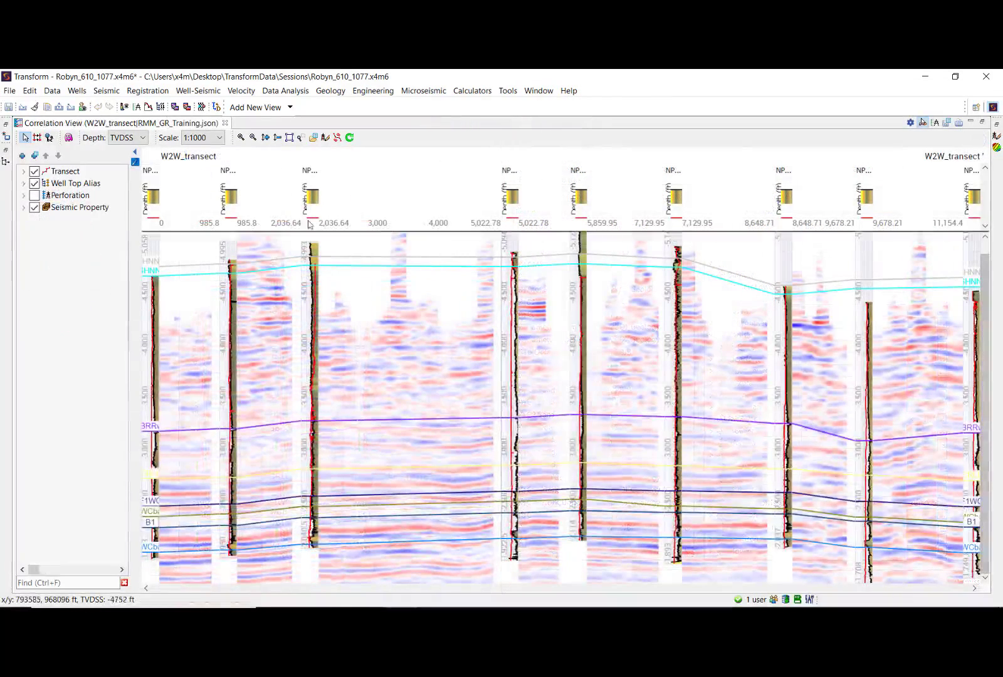
Step: List the wellbore intervals available for the correlation view and sort them by number of intervals in section, highest first
click(22, 154)
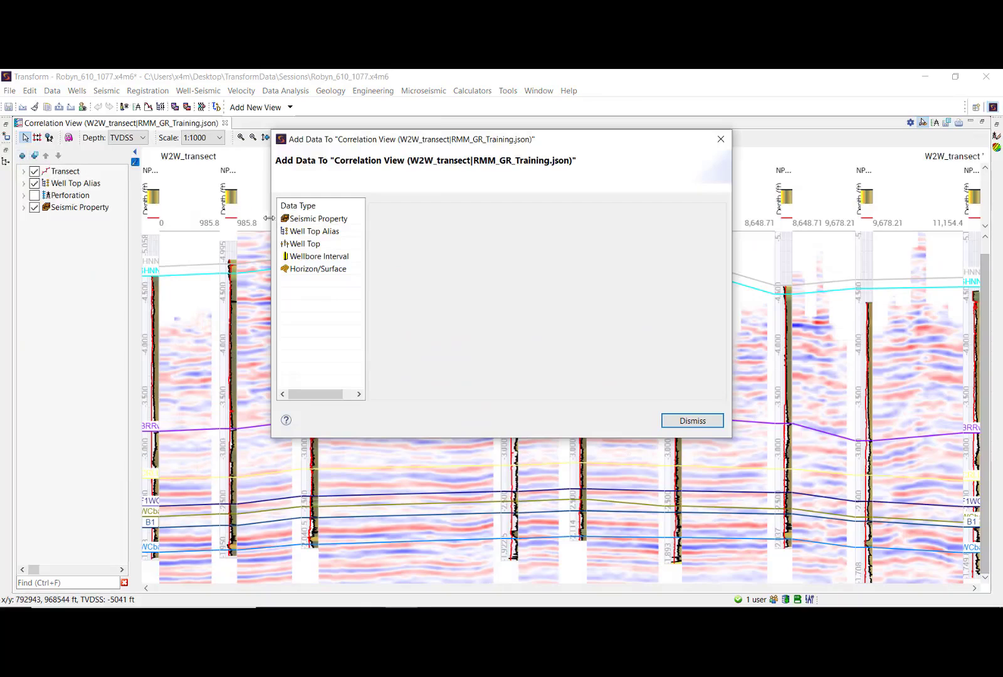
click(314, 257)
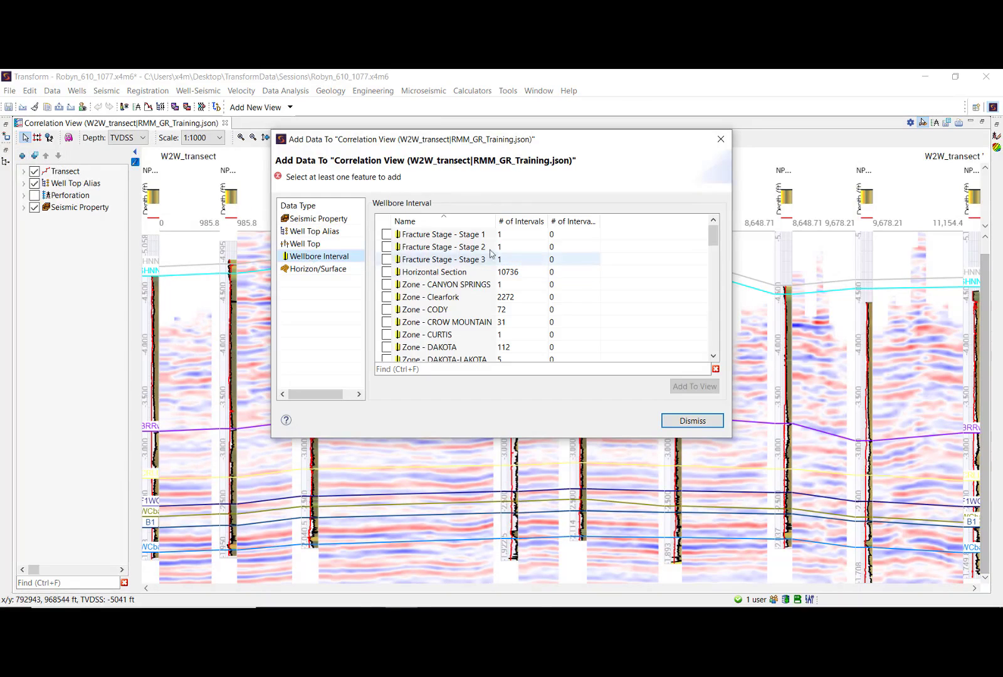
drag(549, 220, 652, 221)
click(626, 223)
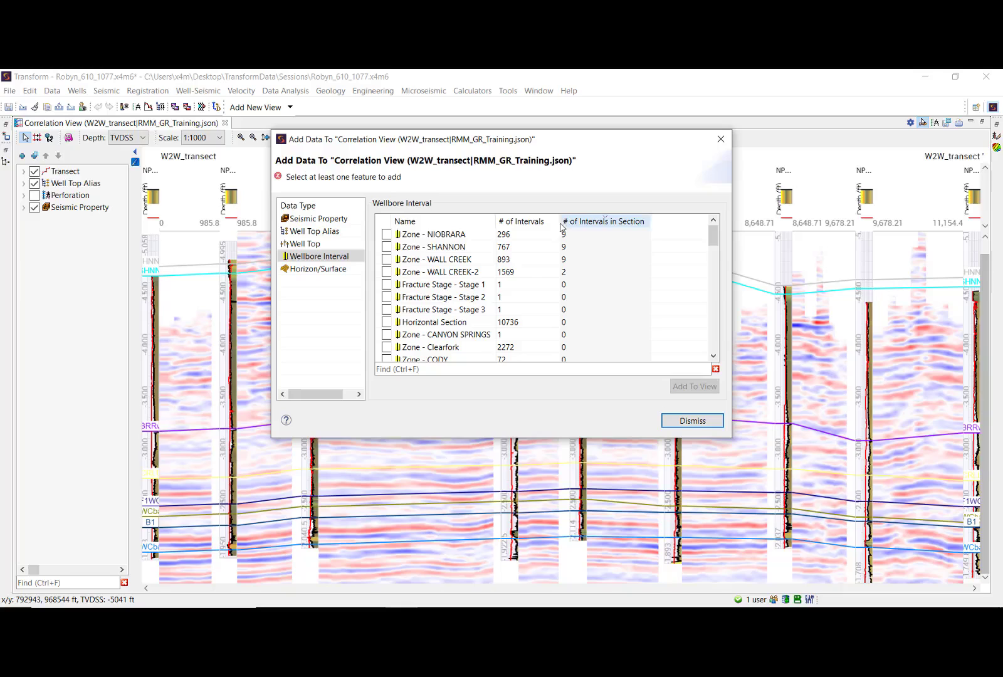
Step: Add the wellbore intervals Zone - NIOBRARA, Zone - SHANNON, Zone - WALL CREEK and Zone - WALL CREEK-2 to the correlation view
click(386, 235)
click(386, 246)
click(386, 260)
click(386, 272)
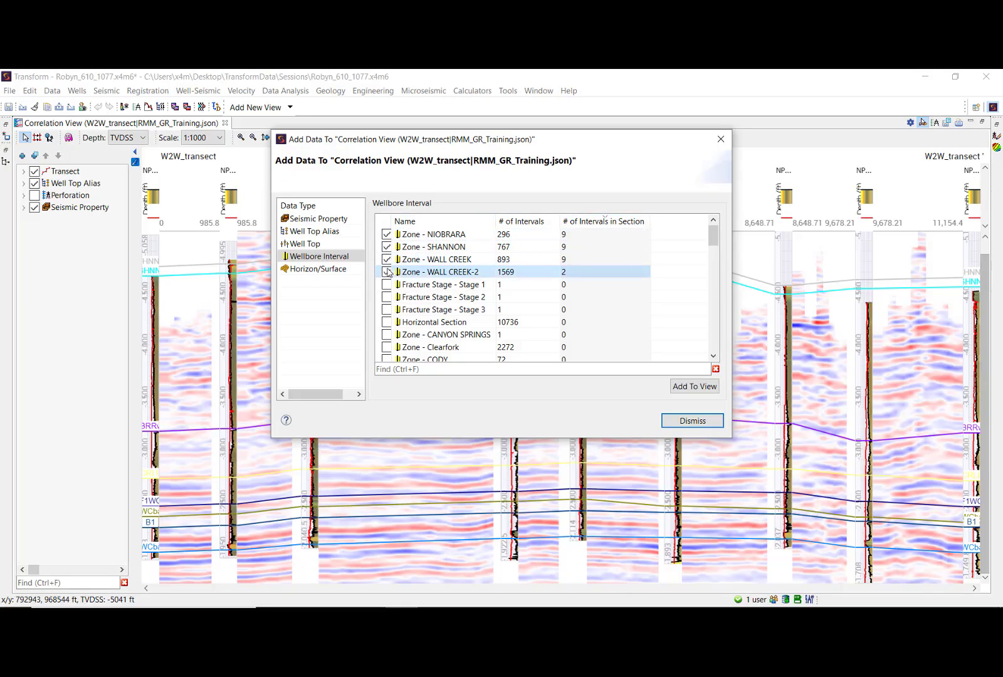
click(682, 387)
click(683, 420)
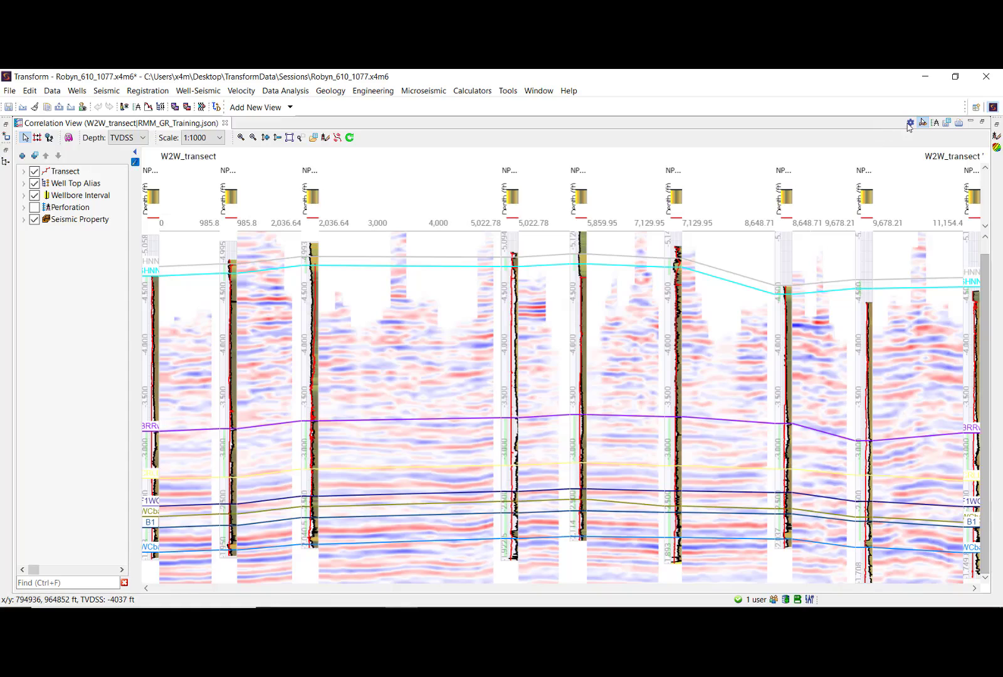
Step: Raise the opacity of the wellbore intervals to nearly full in the correlation view options
double_click(882, 175)
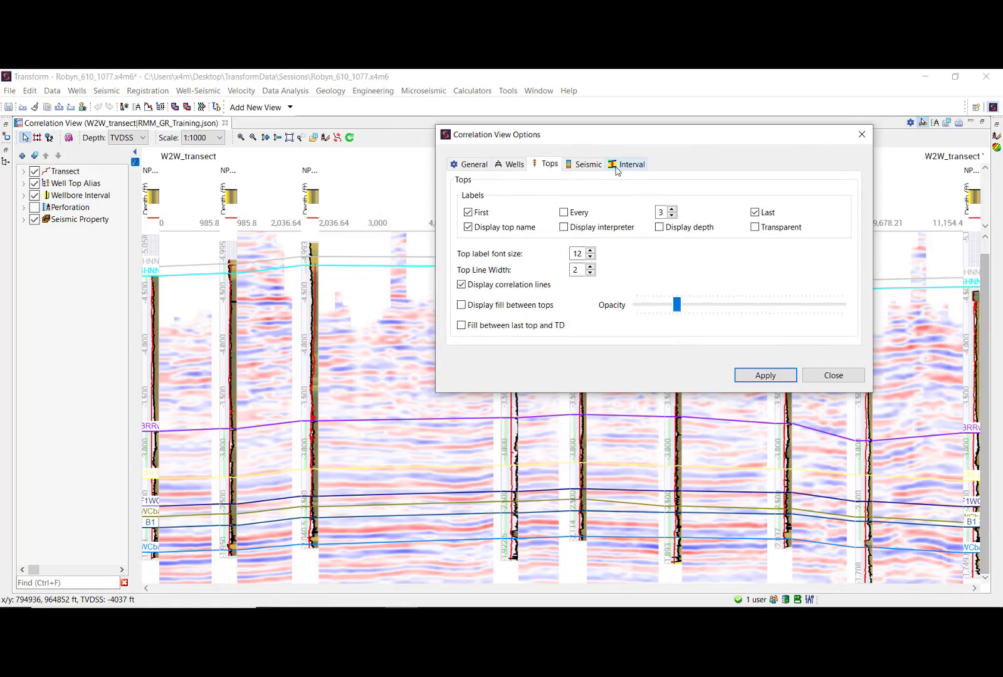
click(617, 166)
drag(738, 210, 837, 207)
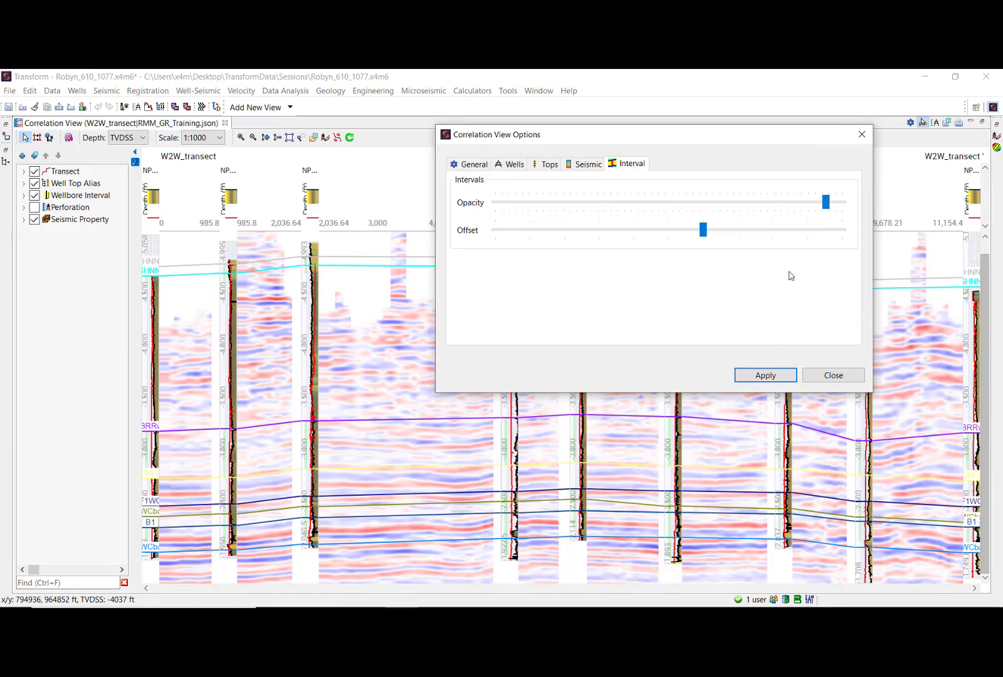
click(765, 375)
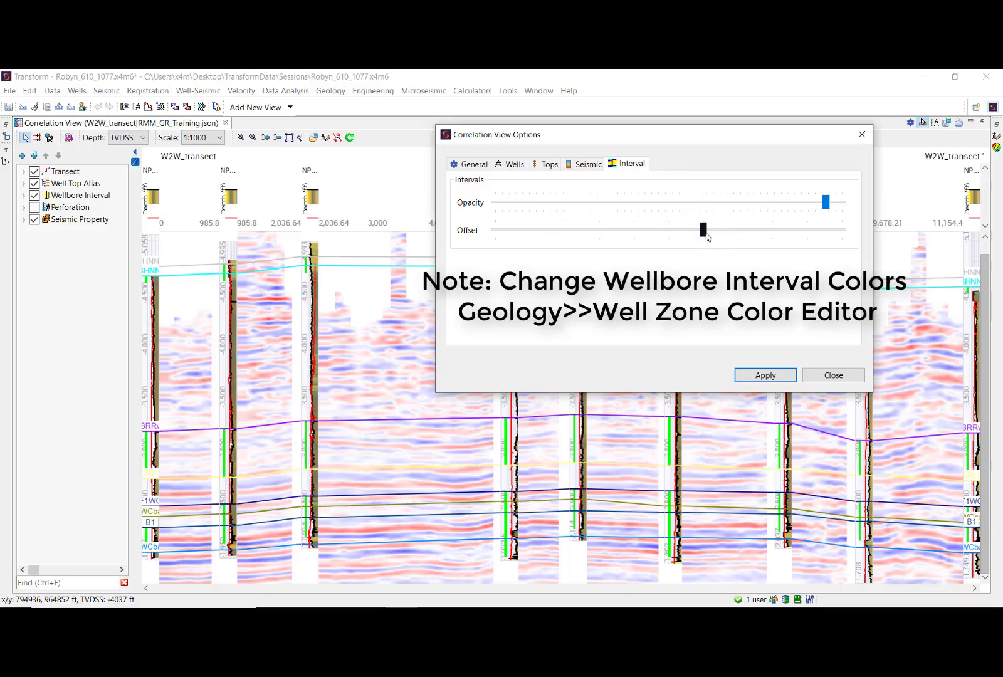
Step: Try a low offset for the wellbore intervals, and finally set it to about 70 percent of the range
click(764, 374)
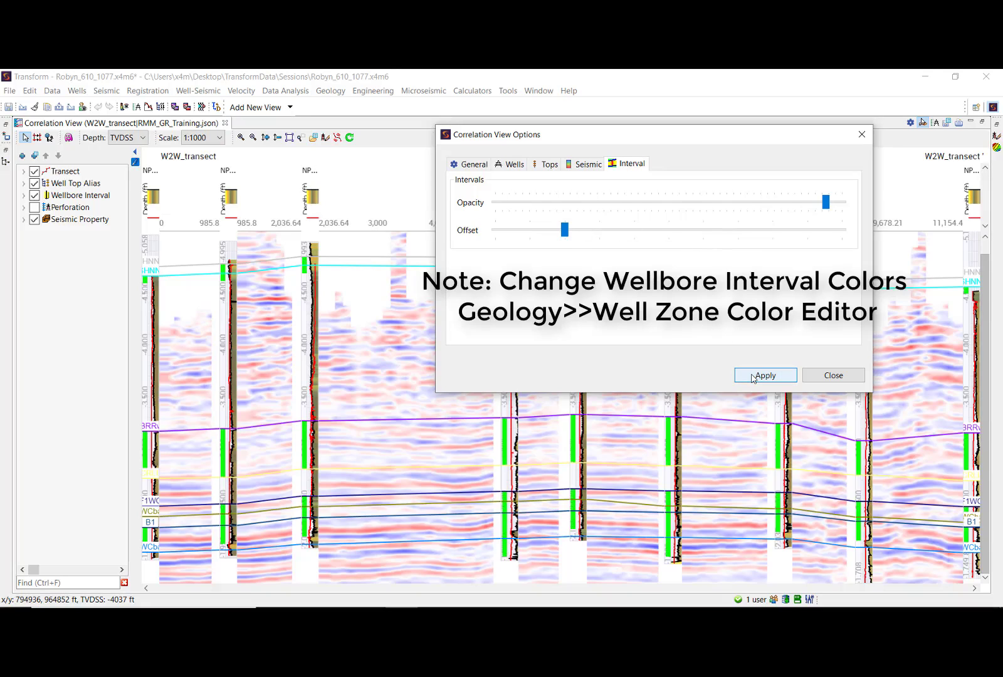
drag(566, 230, 690, 234)
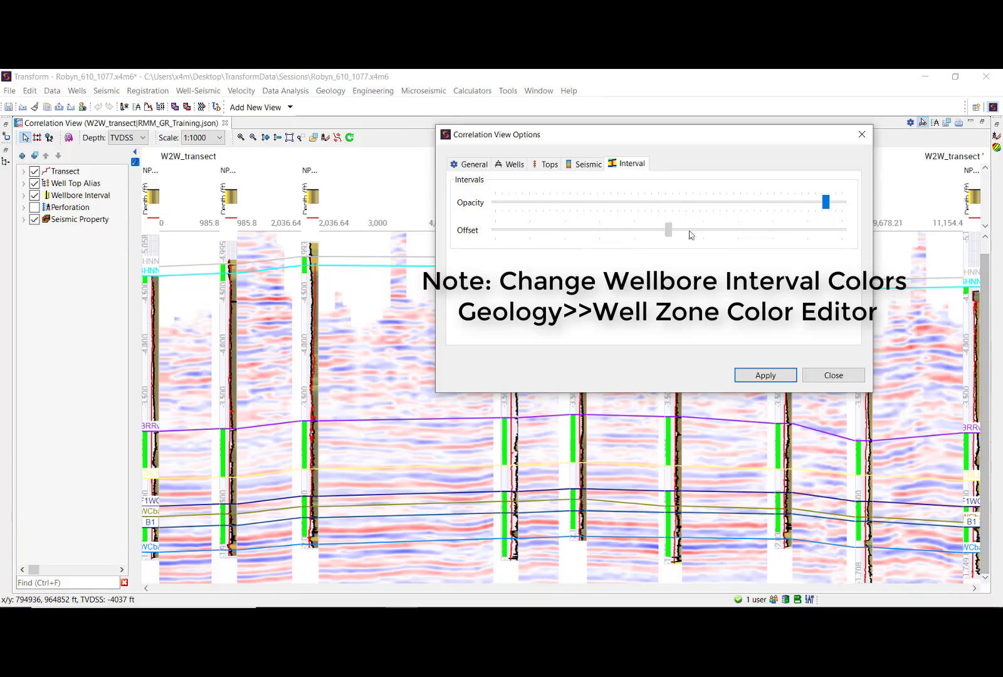
click(751, 376)
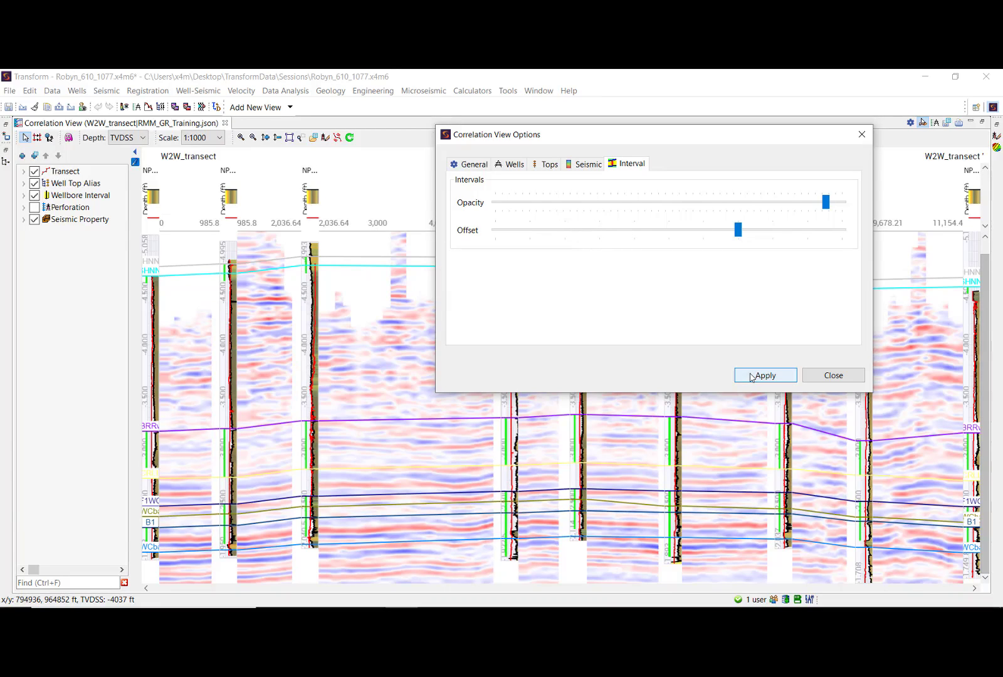
click(832, 375)
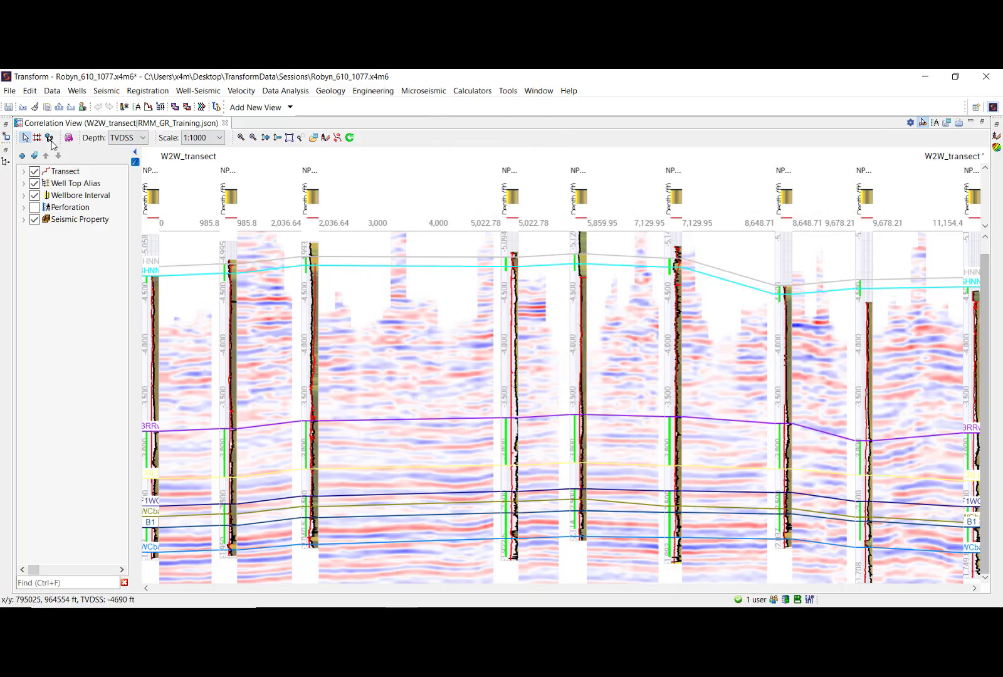
Step: Add the Lakota_Depth and Niobrara_Depth horizons to the correlation view
click(23, 156)
click(310, 269)
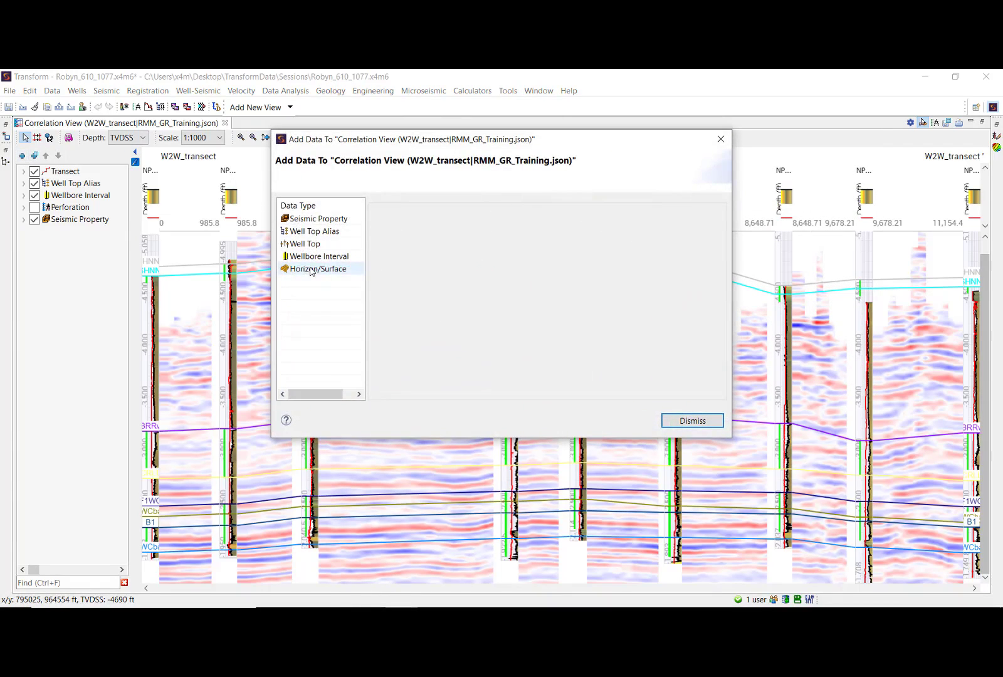
scroll(475, 294, down, 8)
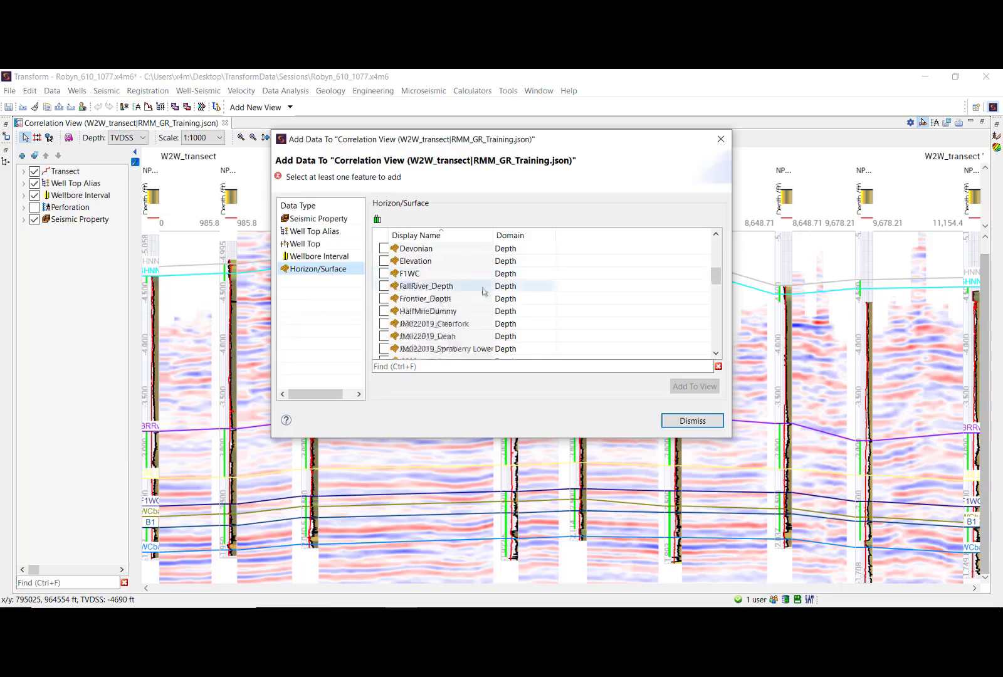
scroll(475, 299, down, 3)
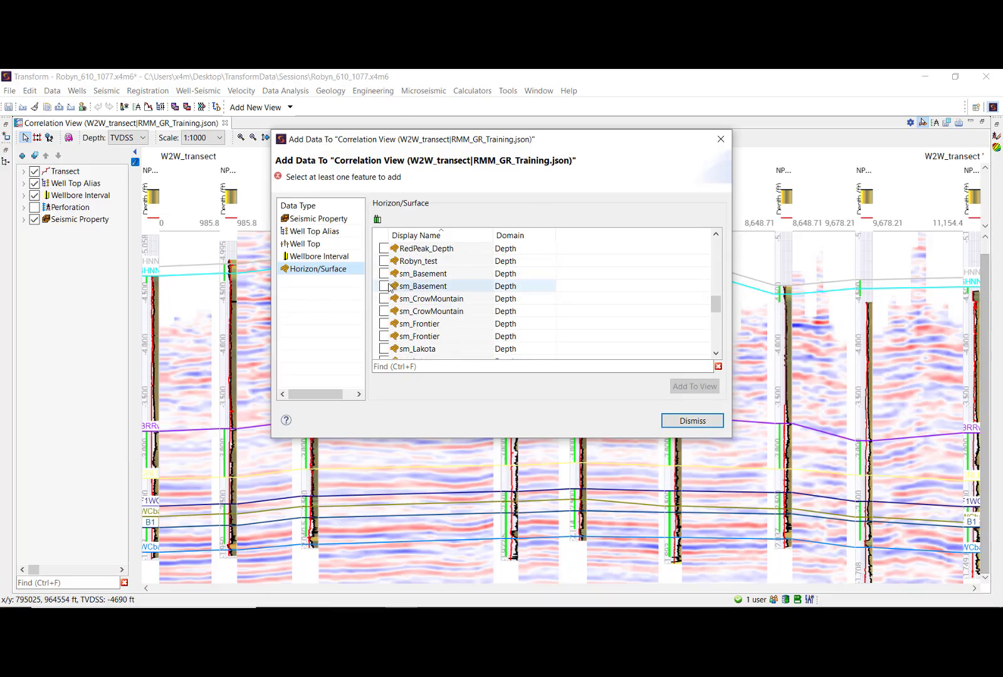
scroll(385, 285, up, 2)
click(383, 298)
click(383, 311)
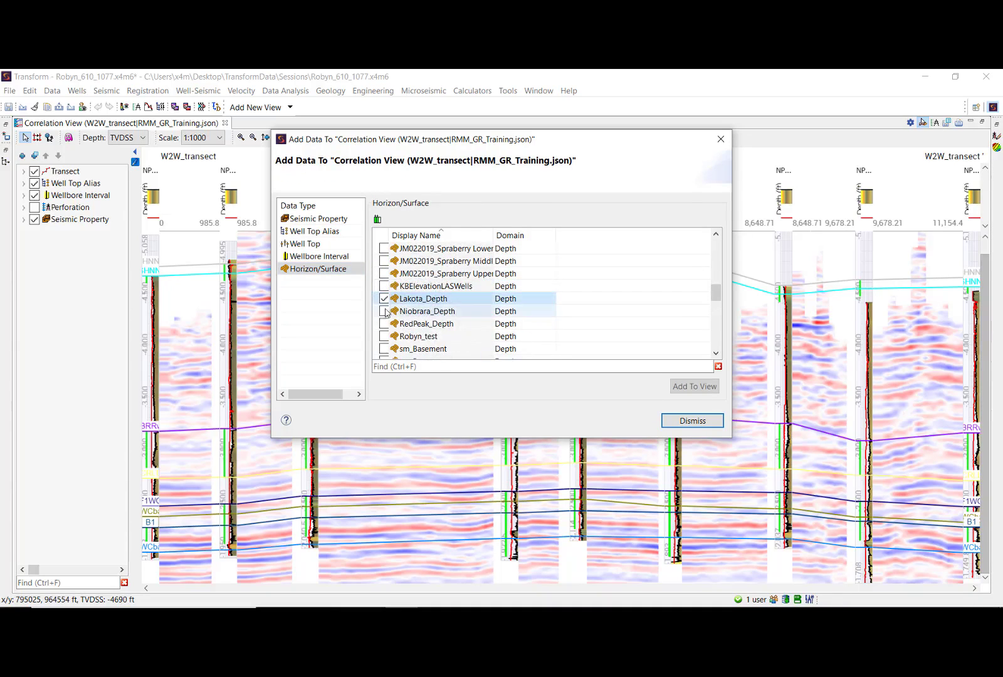
click(694, 386)
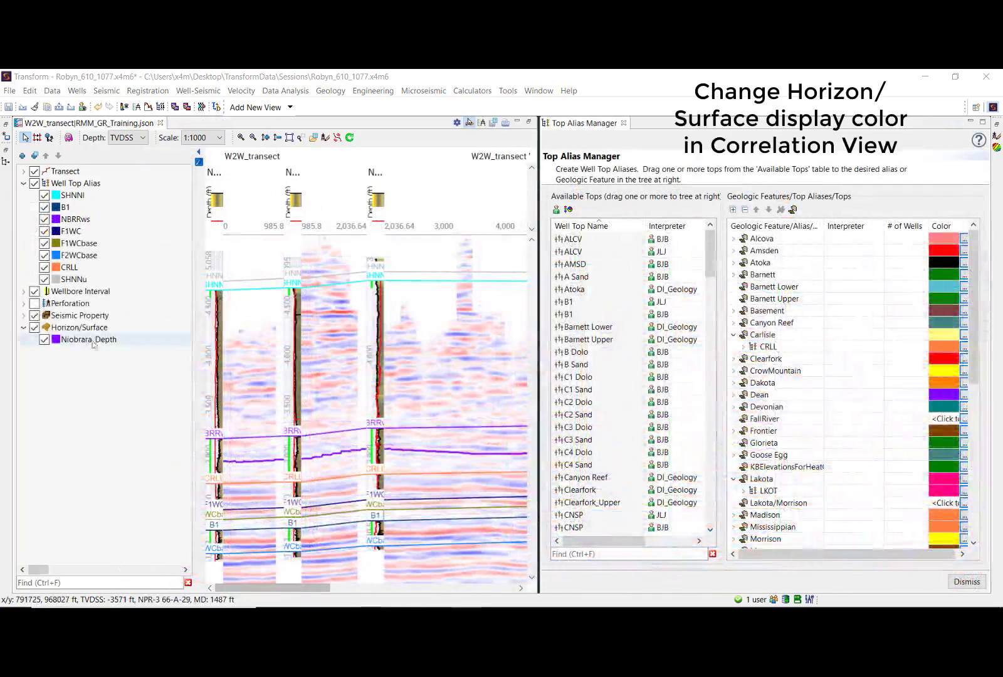
Step: Change the color of the Niobrara geologic feature to blue in the Top Alias Manager and refresh the correlation view
scroll(940, 370, down, 7)
scroll(947, 362, up, 1)
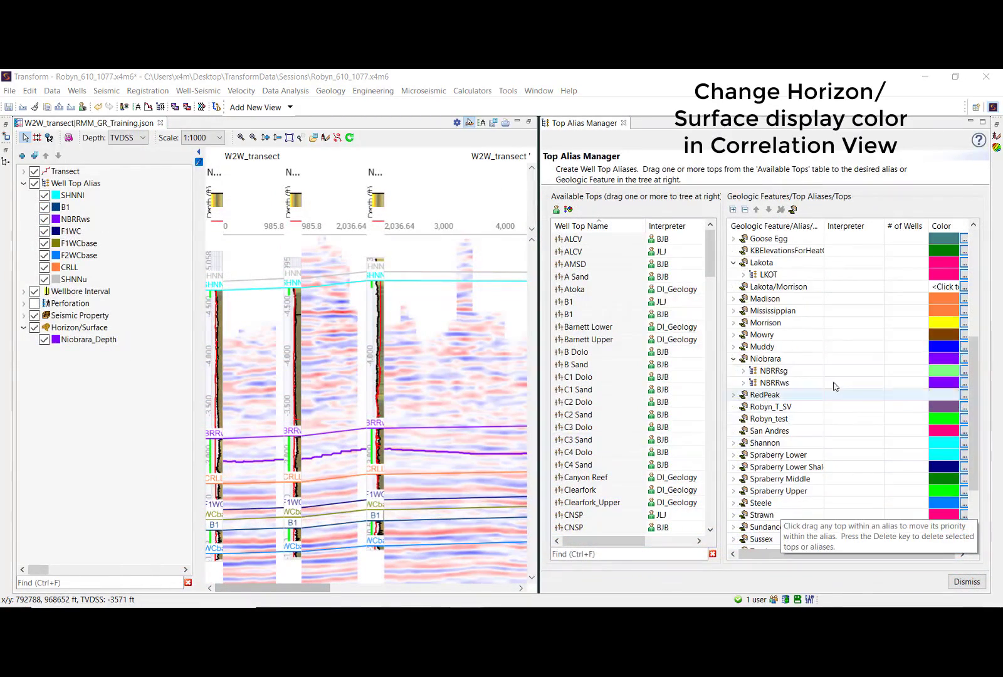
click(946, 361)
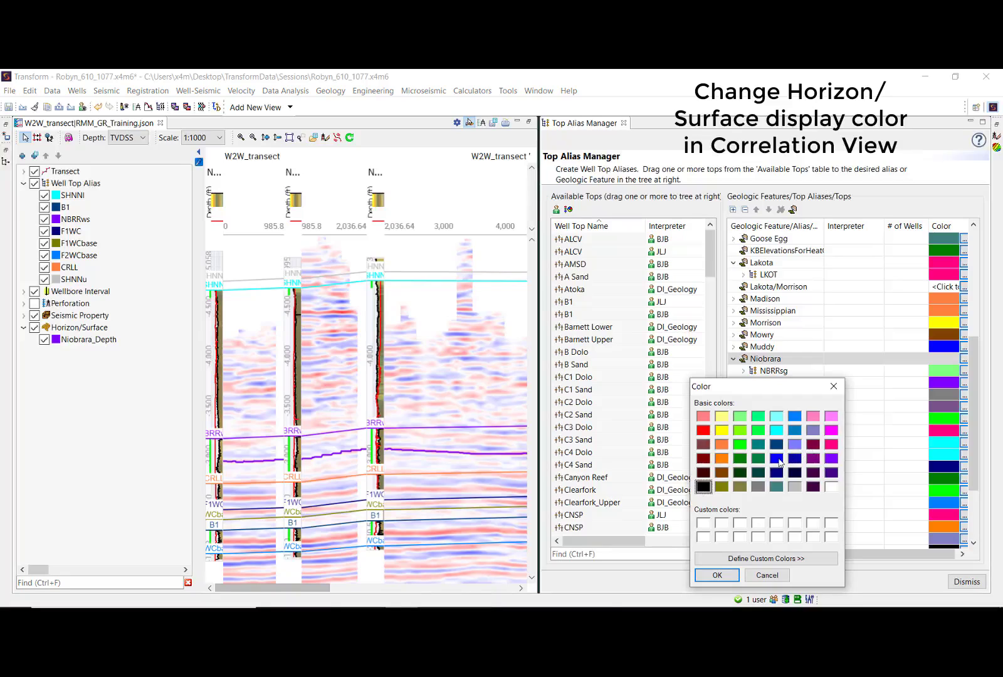
click(715, 574)
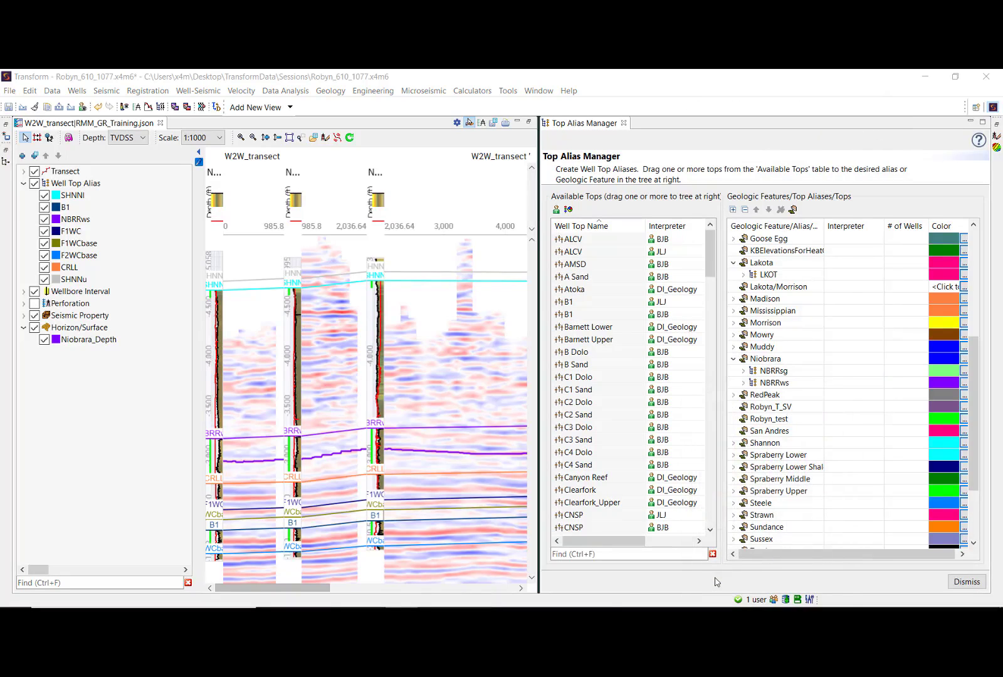
click(351, 138)
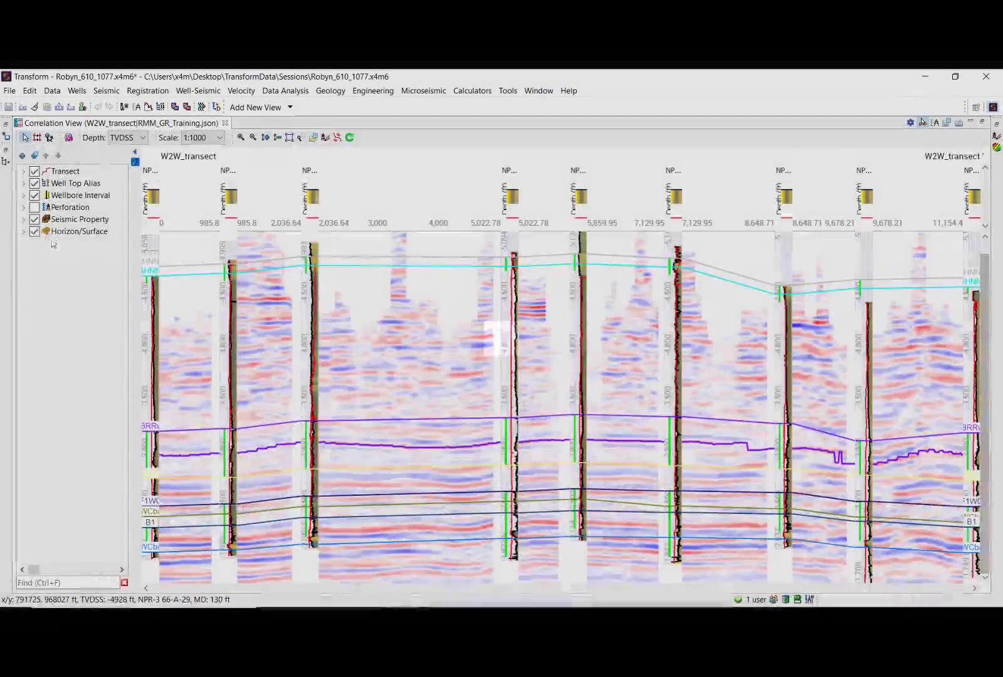
Step: Expand the list of displayed horizons and examine the well settings in the correlation view options
click(24, 231)
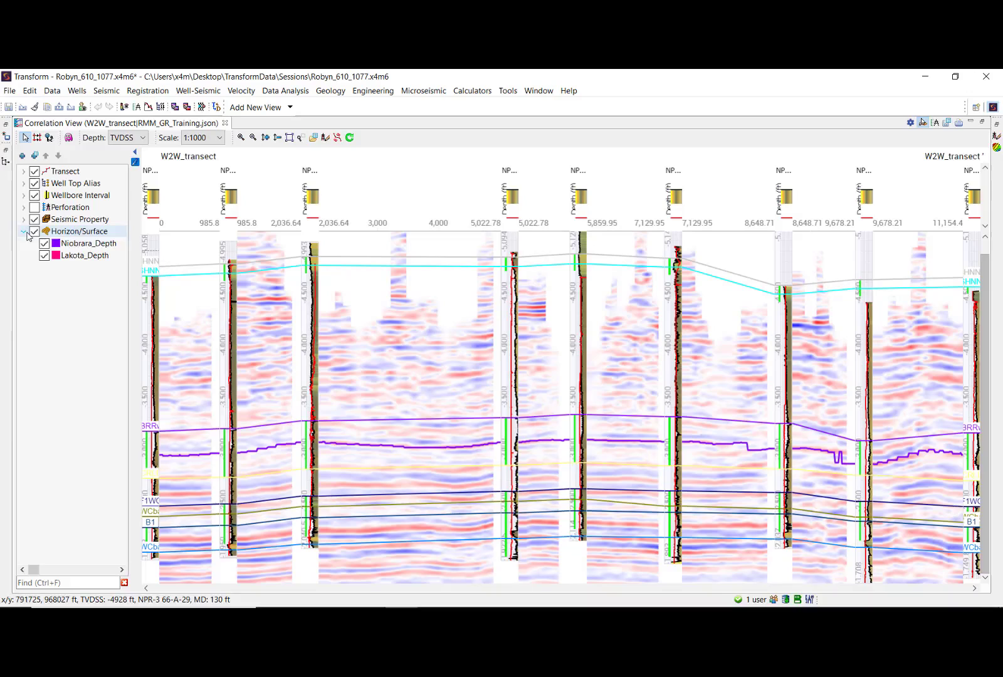
click(910, 123)
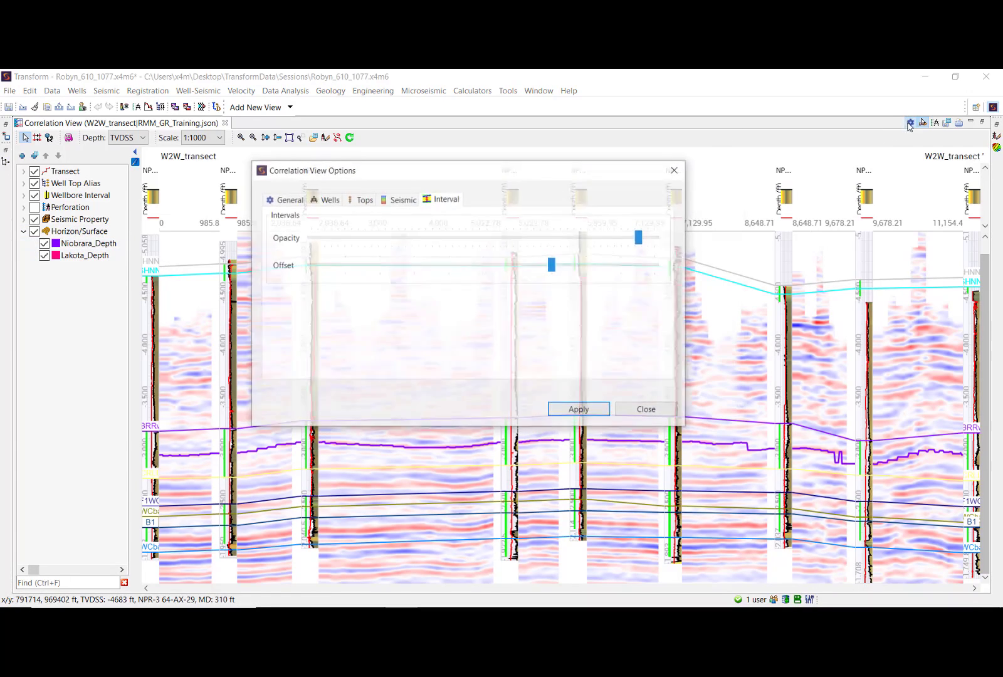
click(328, 200)
drag(374, 175, 534, 257)
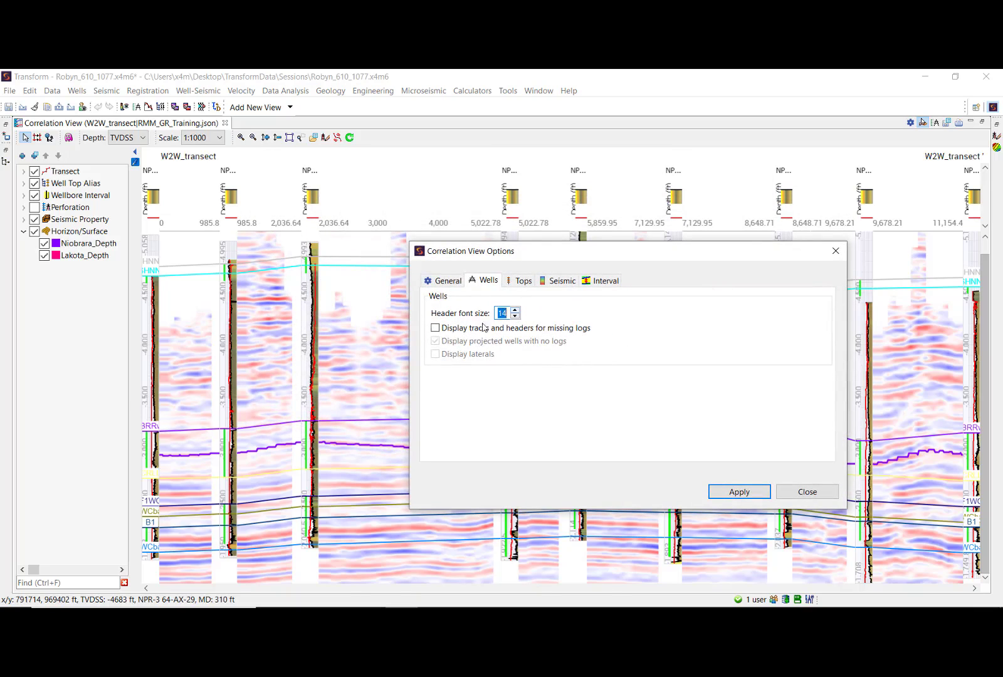
Step: Try a fixed distance of 10.0 between wells, turn the option off again, and refresh the correlation view
click(448, 282)
click(436, 313)
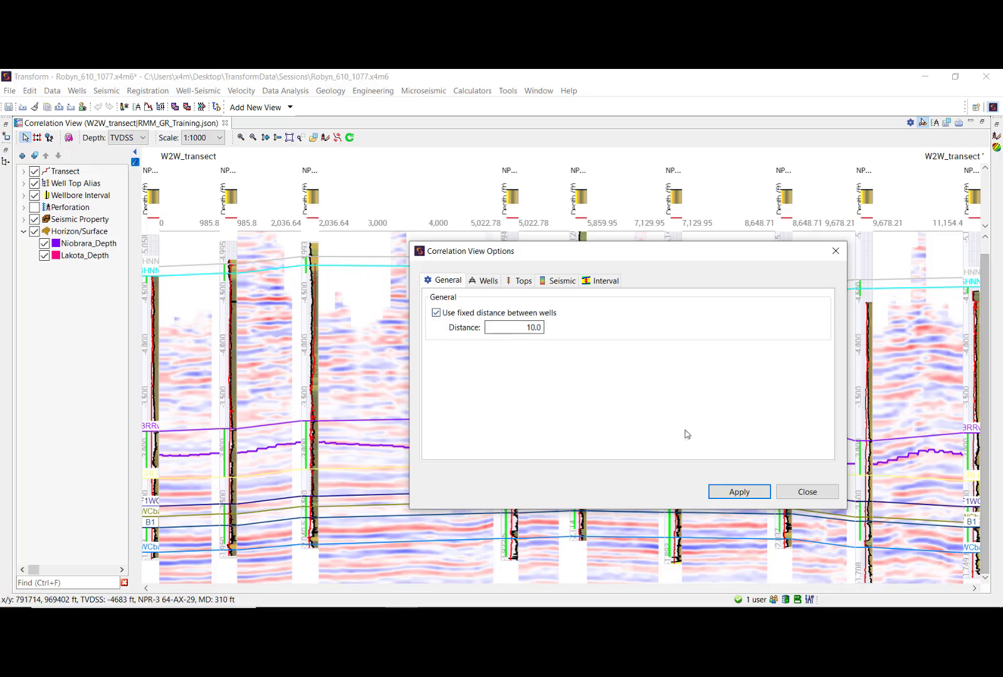
click(739, 492)
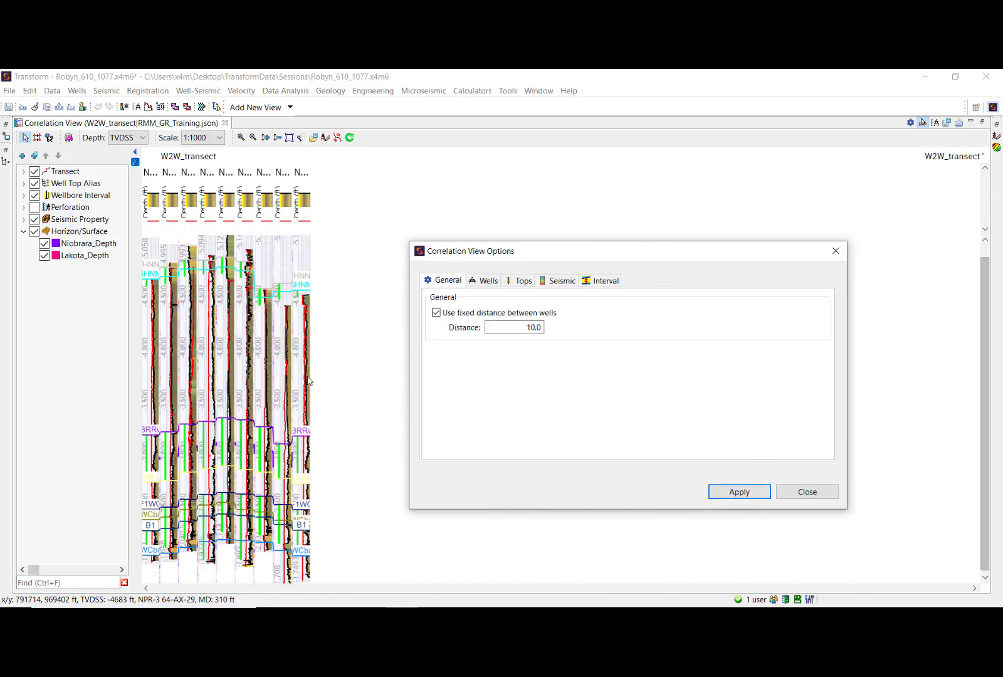
click(436, 313)
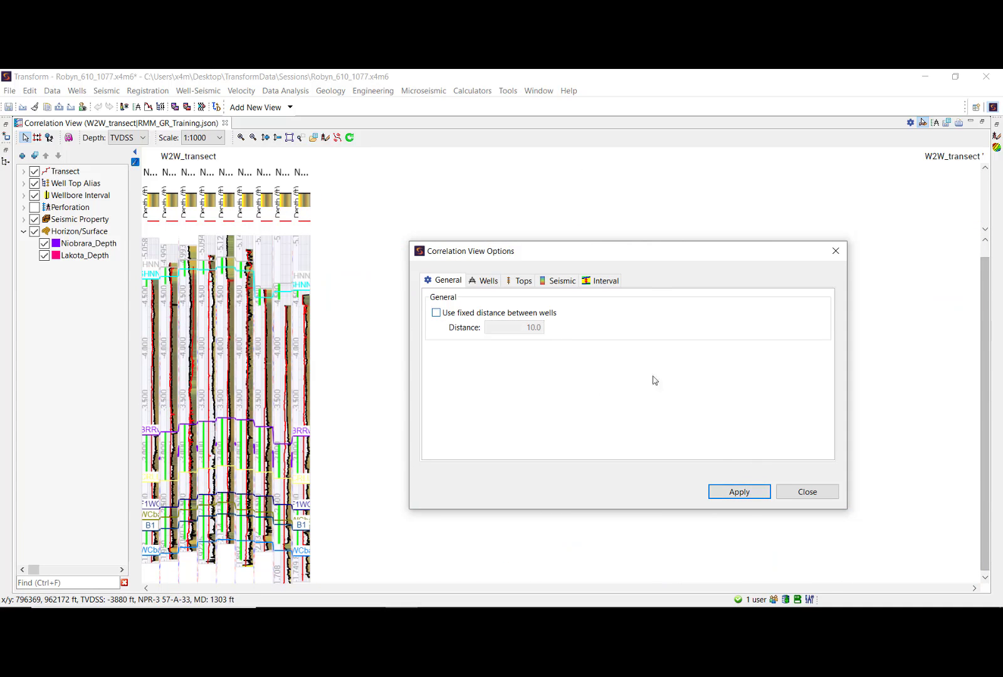
click(748, 497)
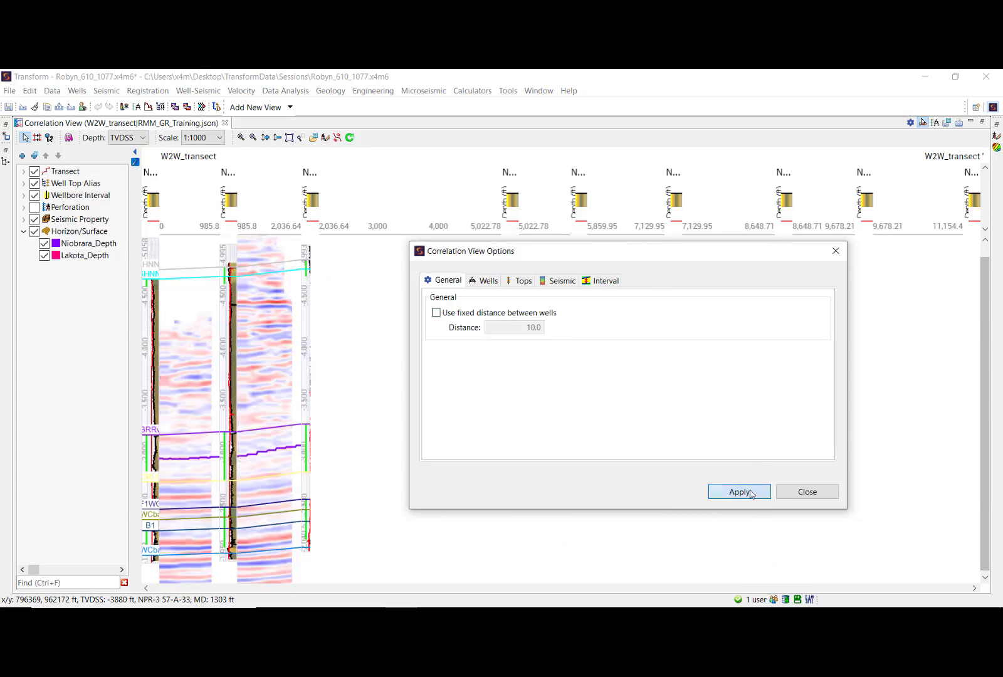
click(808, 492)
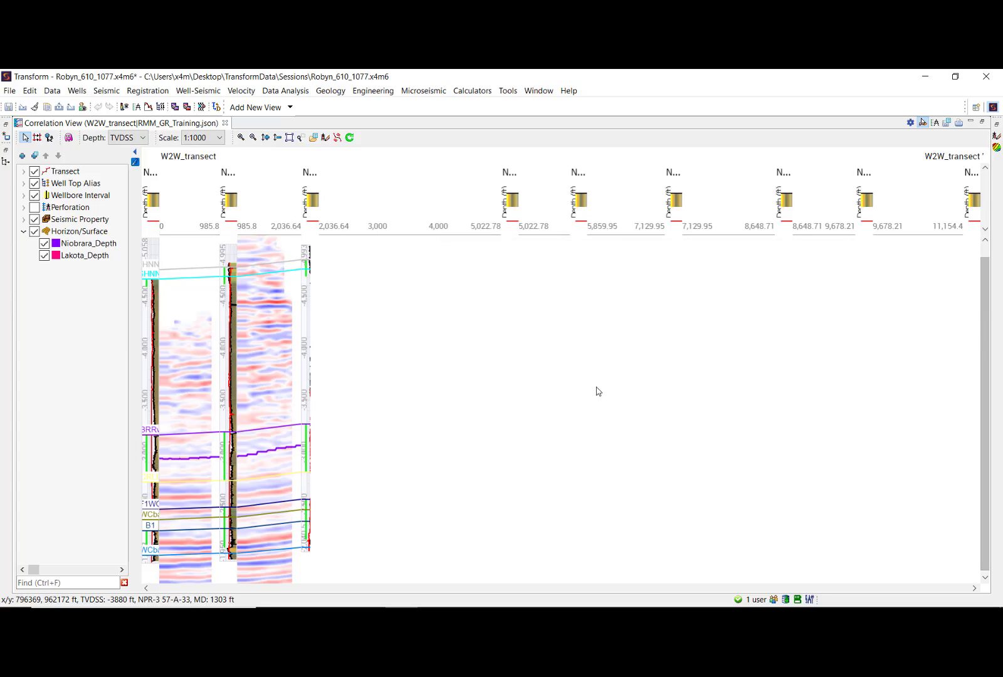
click(349, 137)
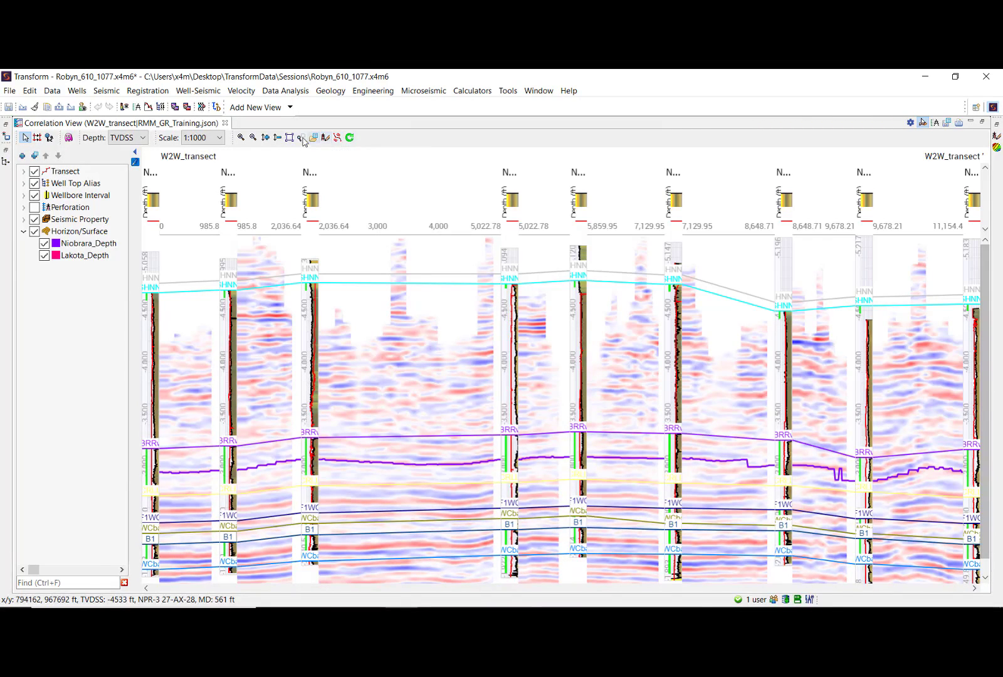
Step: Switch the W2W_transect correlation view to the log template RMM_GR_2.json
click(327, 138)
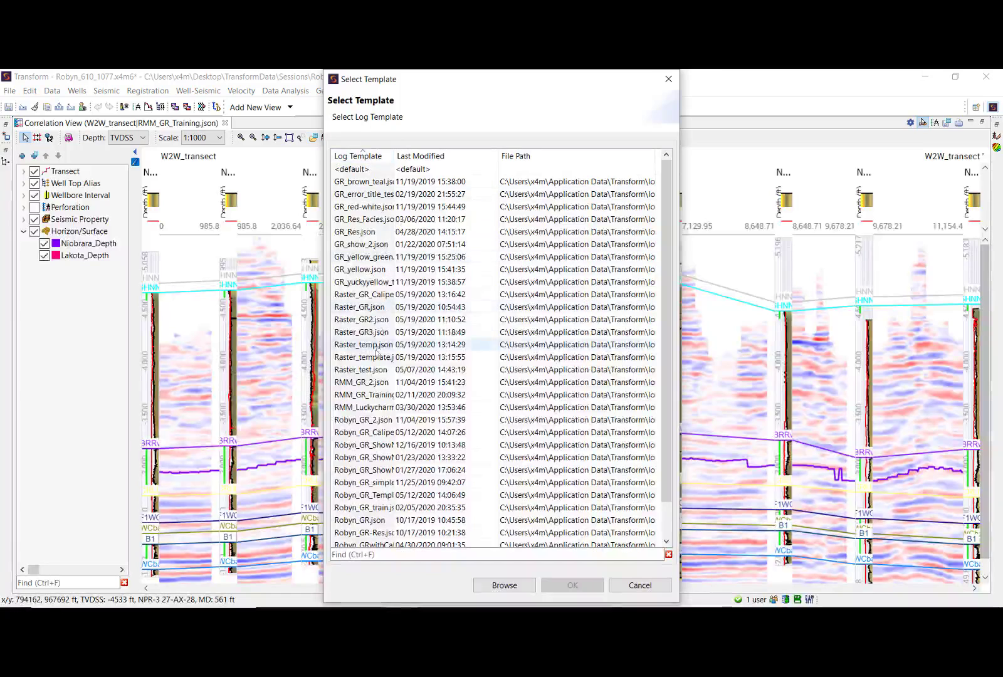
click(483, 382)
click(544, 587)
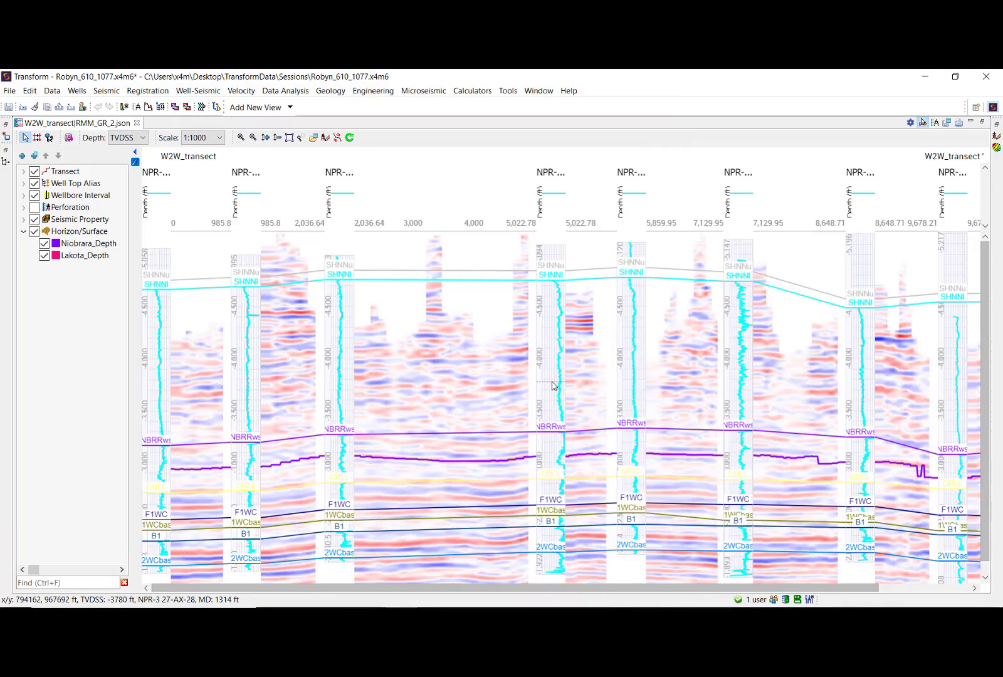
right_click(552, 385)
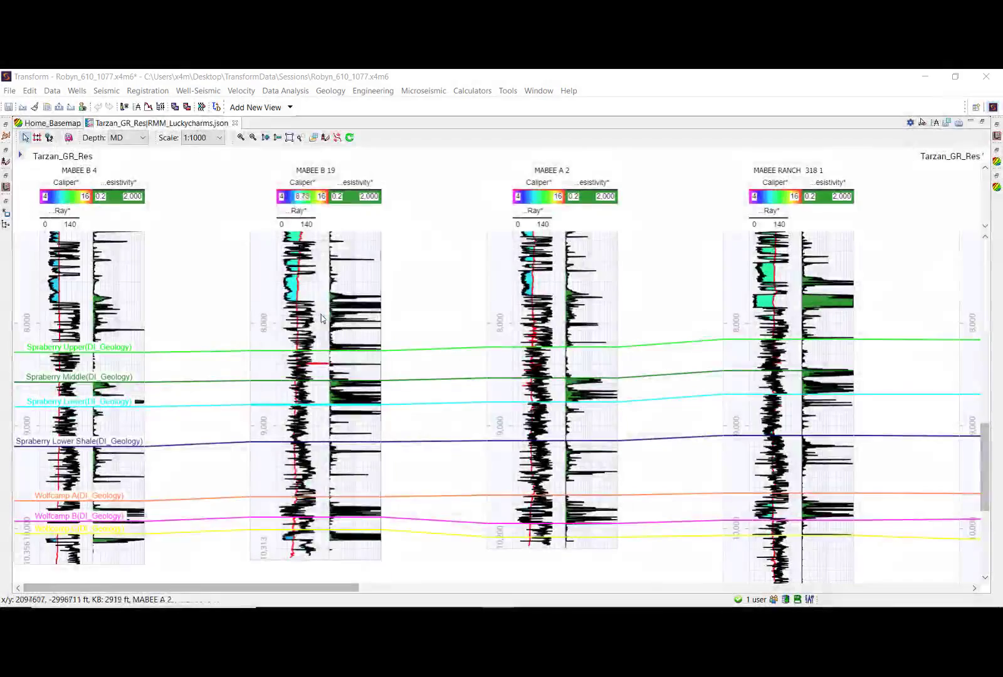
Step: Switch the Tarzan_GR_Res correlation view to the log template Robyn_training_gr_res.json
click(313, 137)
scroll(392, 513, down, 3)
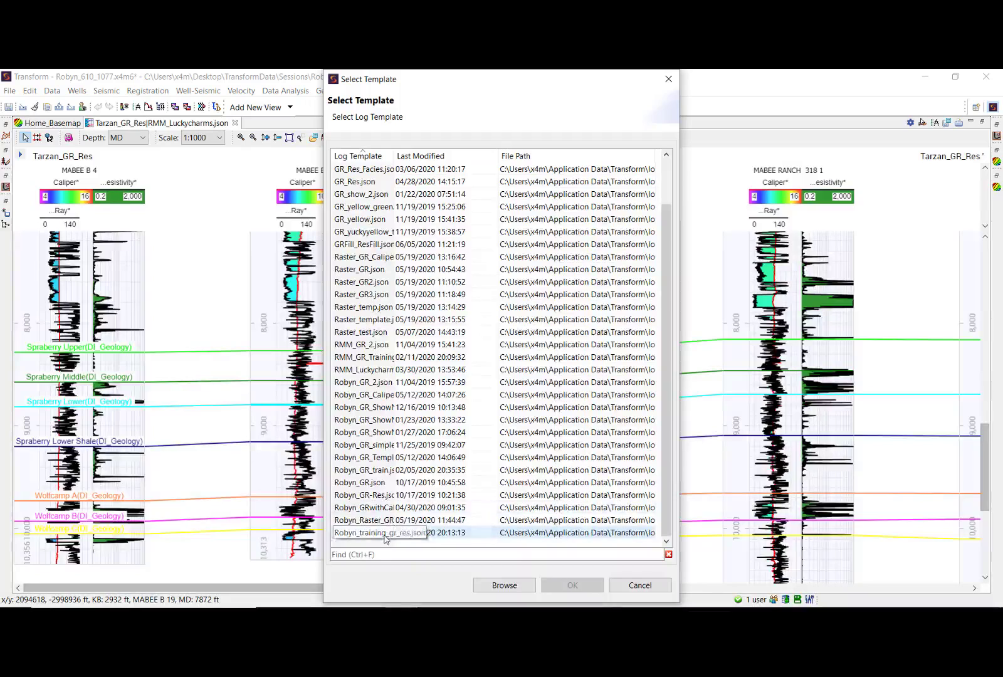
click(385, 536)
click(571, 585)
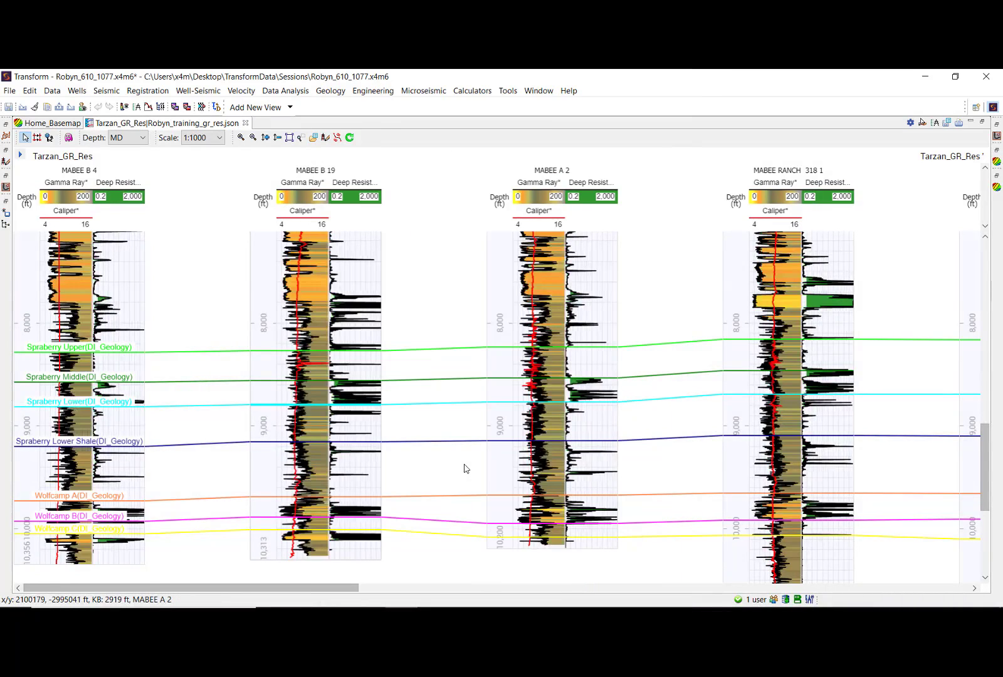
right_click(584, 358)
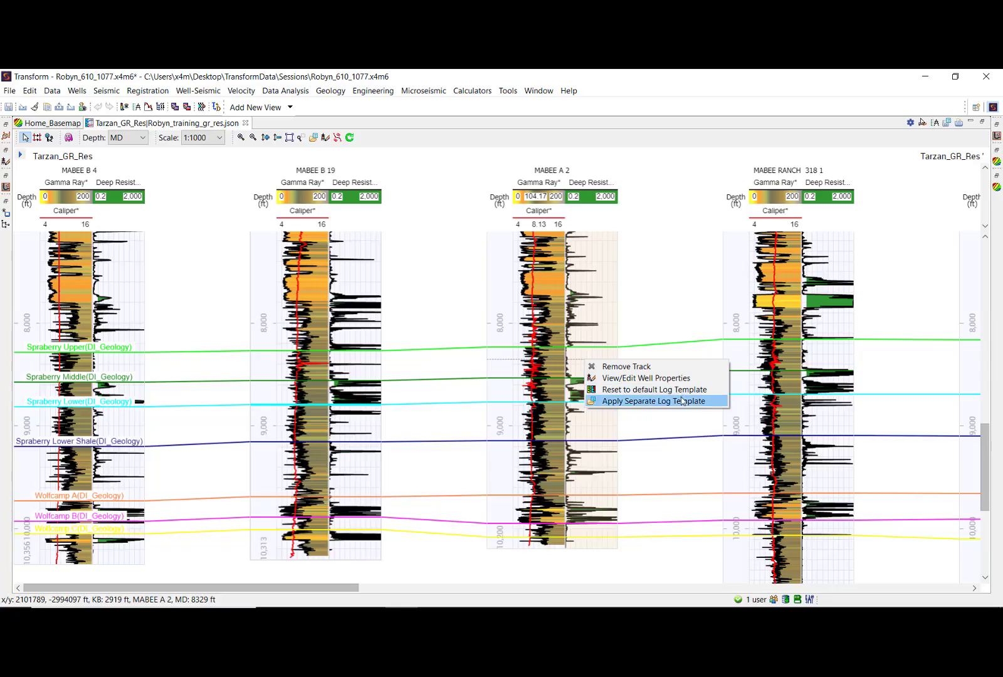
click(441, 318)
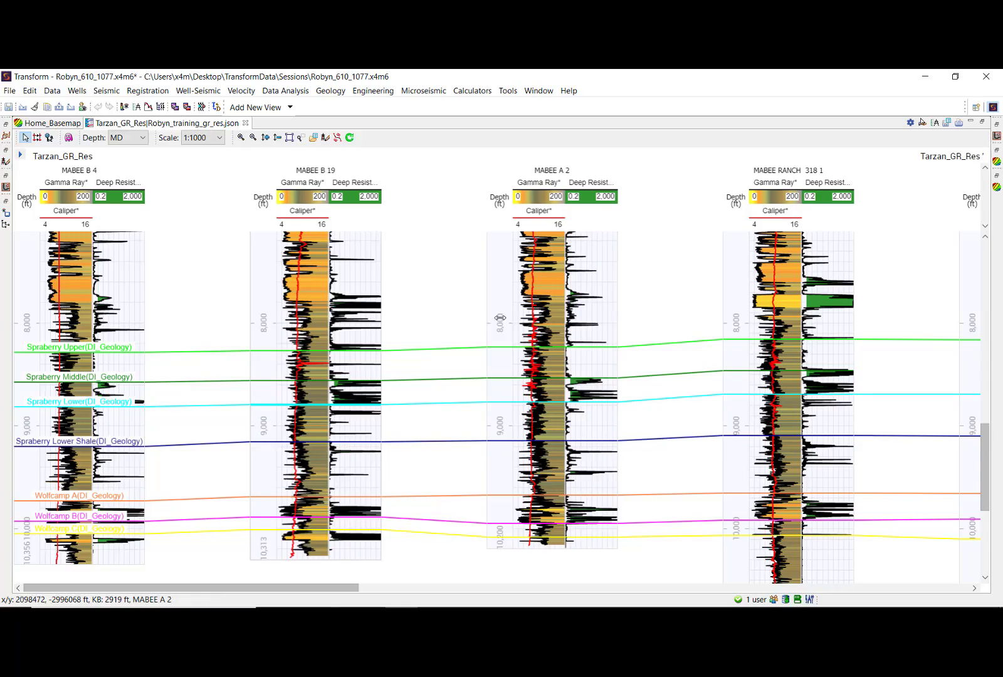
click(576, 350)
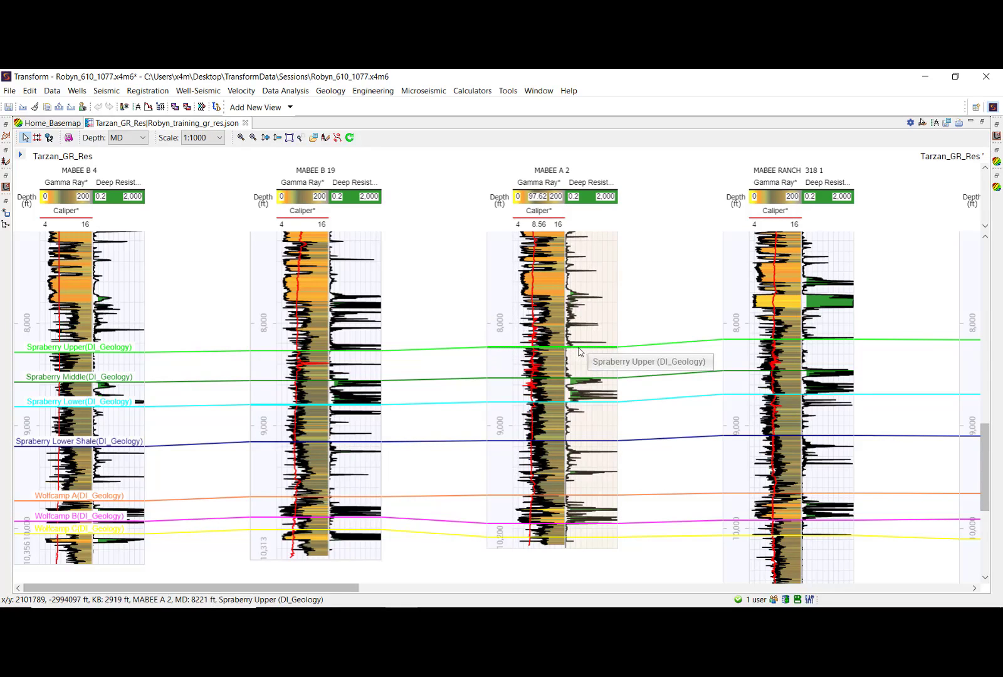
Step: Try flattening the correlation view on the Spraberry Lower top and on the Wolfcamp B top, and unflatten it
right_click(578, 404)
click(602, 409)
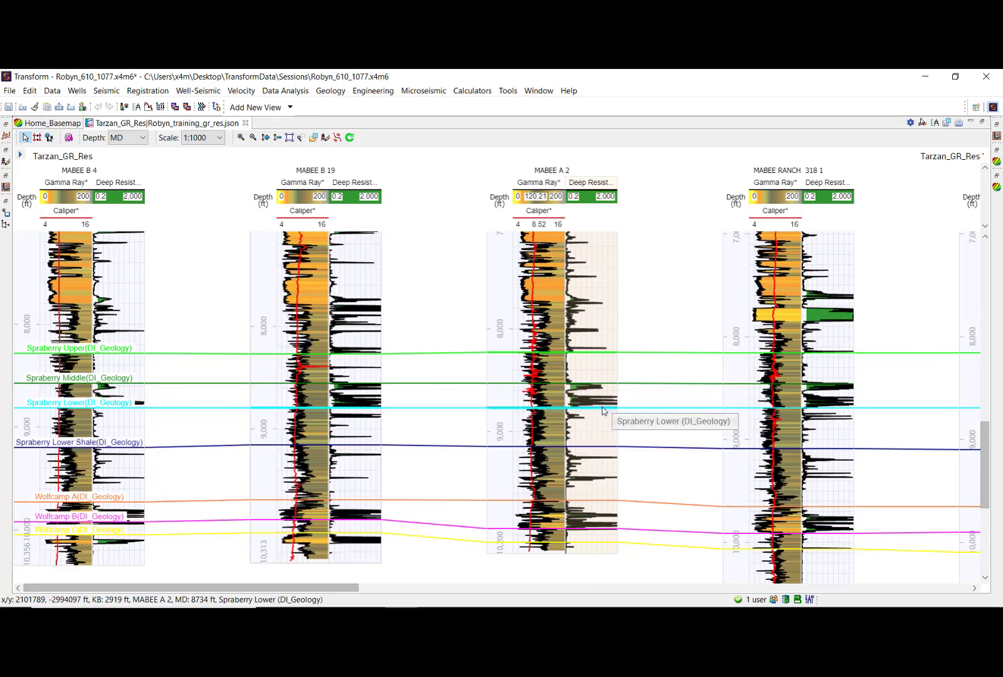
right_click(572, 529)
click(602, 535)
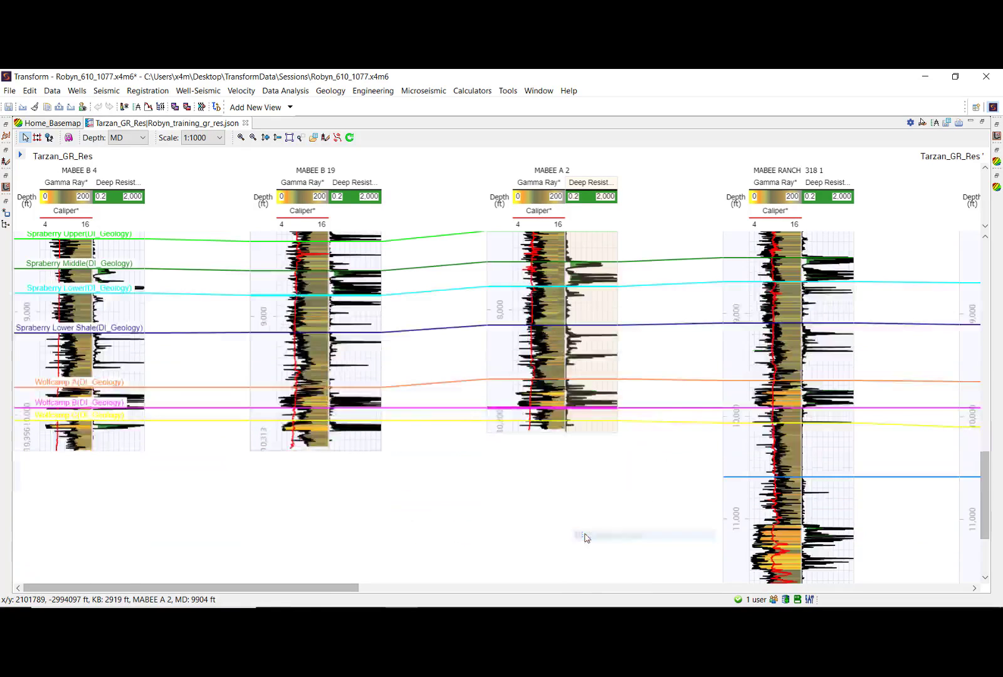
right_click(586, 411)
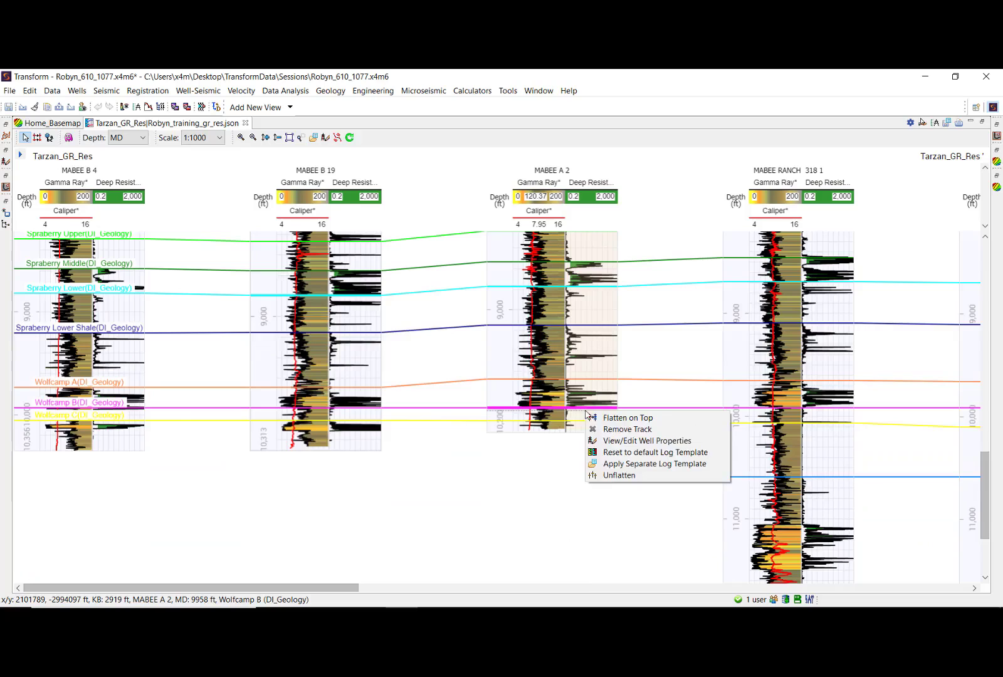
click(606, 475)
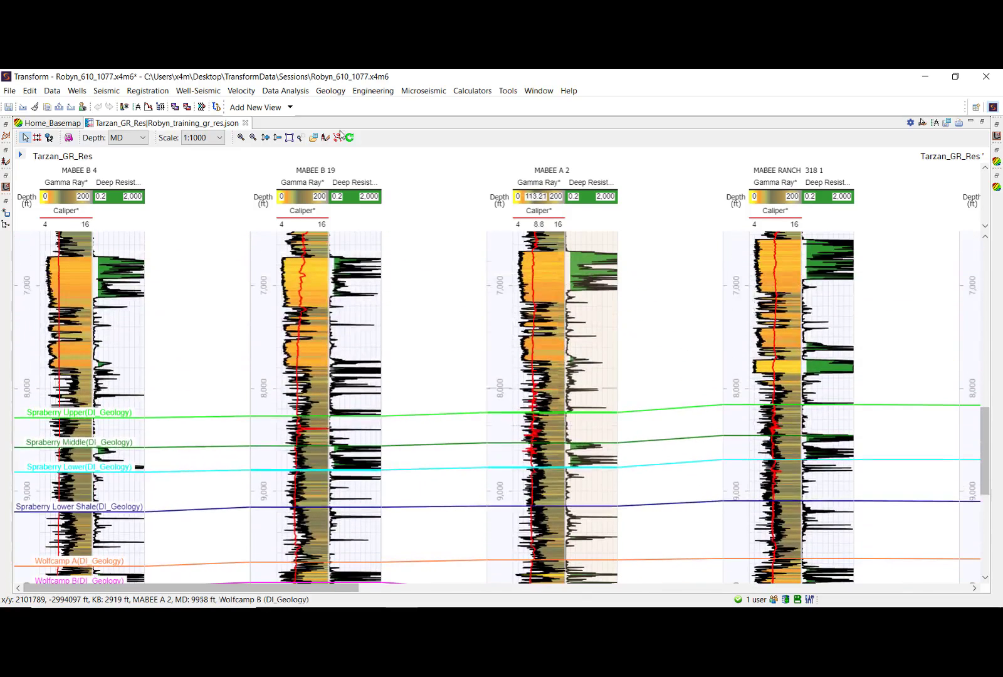
Step: Add a callout reading "Check out this log!" anchored to the MABEE B 19 resistivity track, with a small box beside the well
click(50, 138)
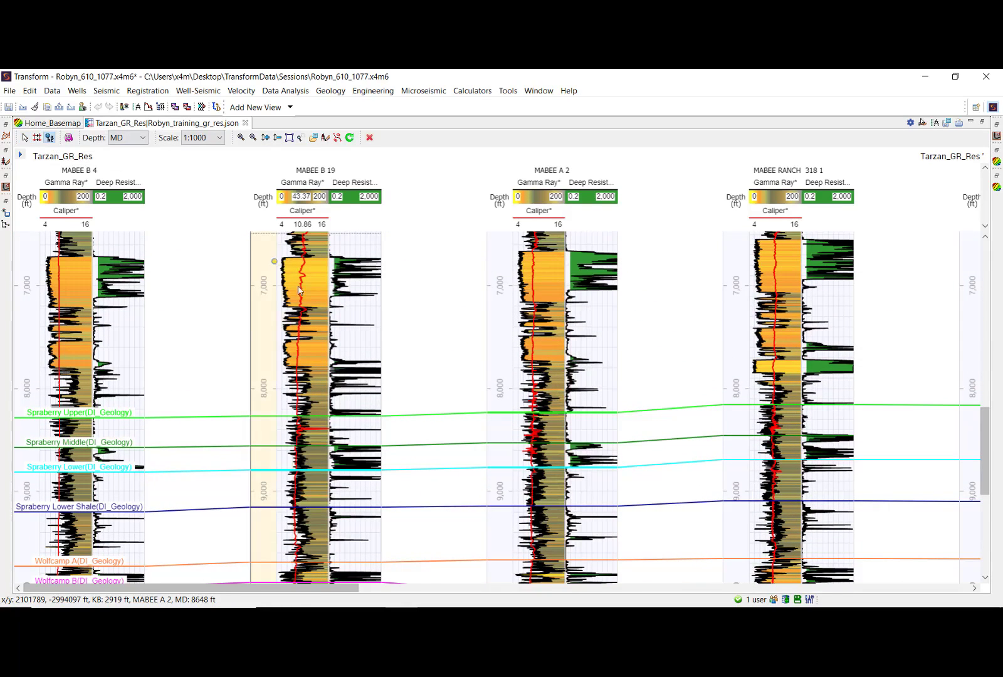
click(361, 294)
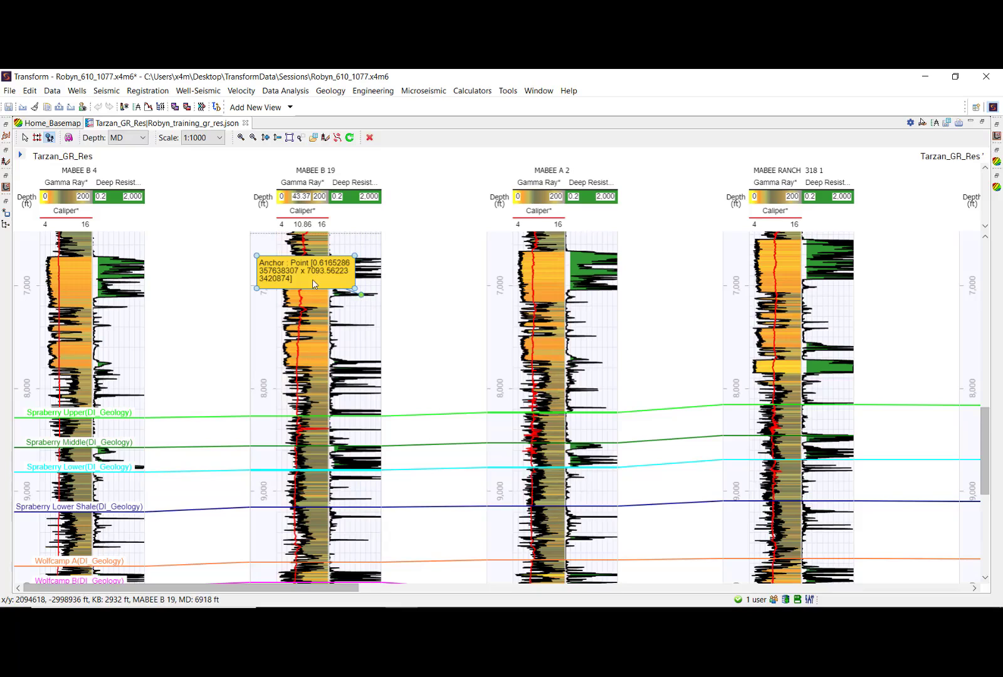
key(ctrl+a)
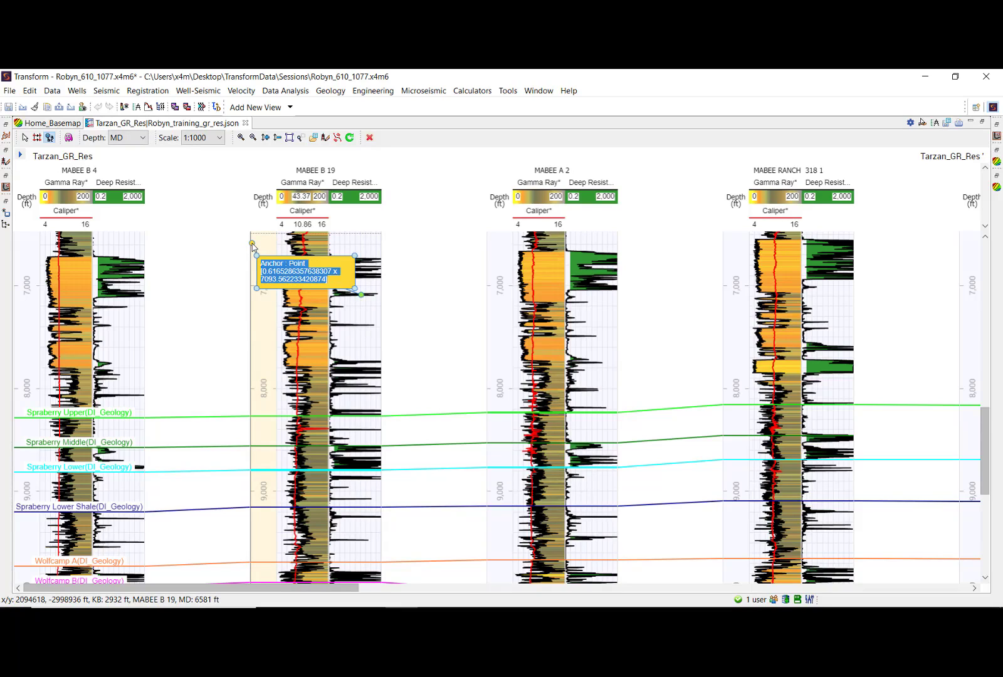
text(CHeck out this log!)
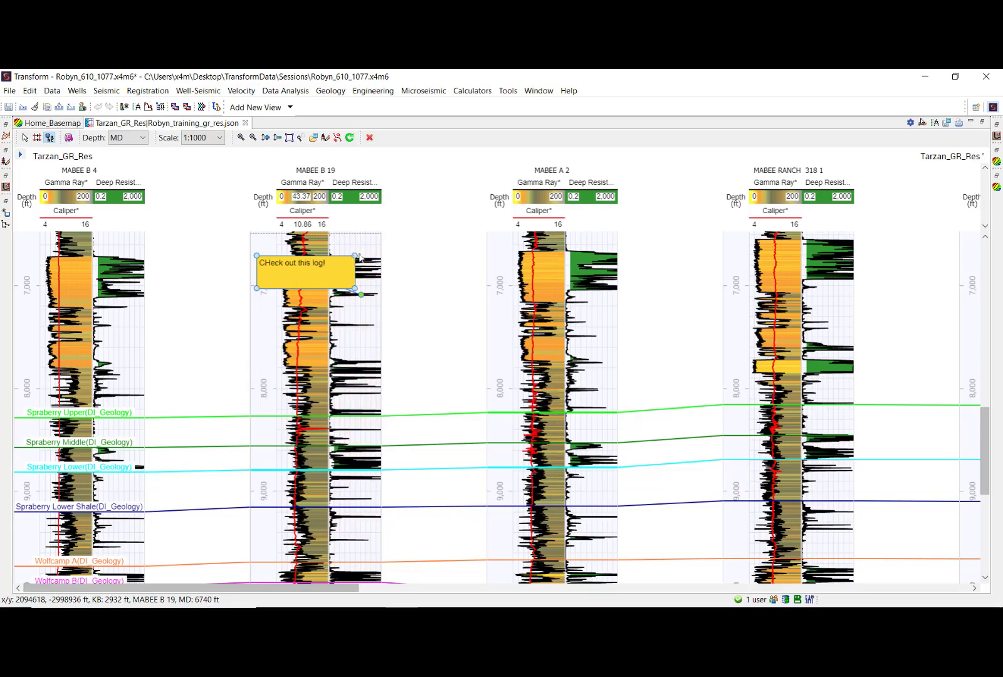
mouse_move(355, 256)
mouse_down()
mouse_move(396, 268)
mouse_move(336, 272)
mouse_move(392, 258)
mouse_move(438, 273)
mouse_move(443, 261)
mouse_up()
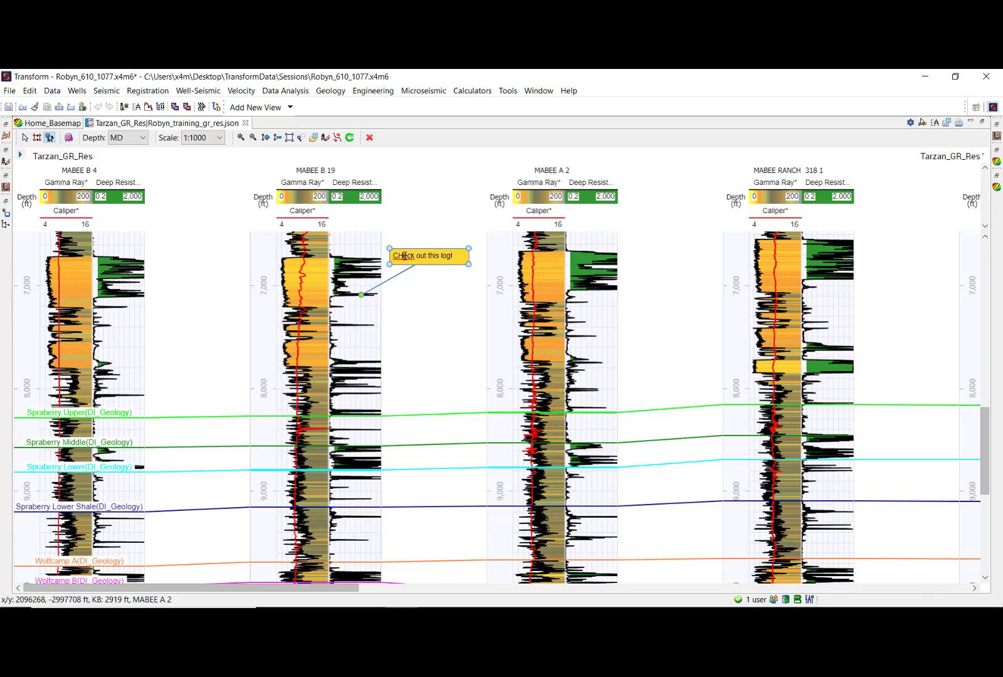
click(463, 301)
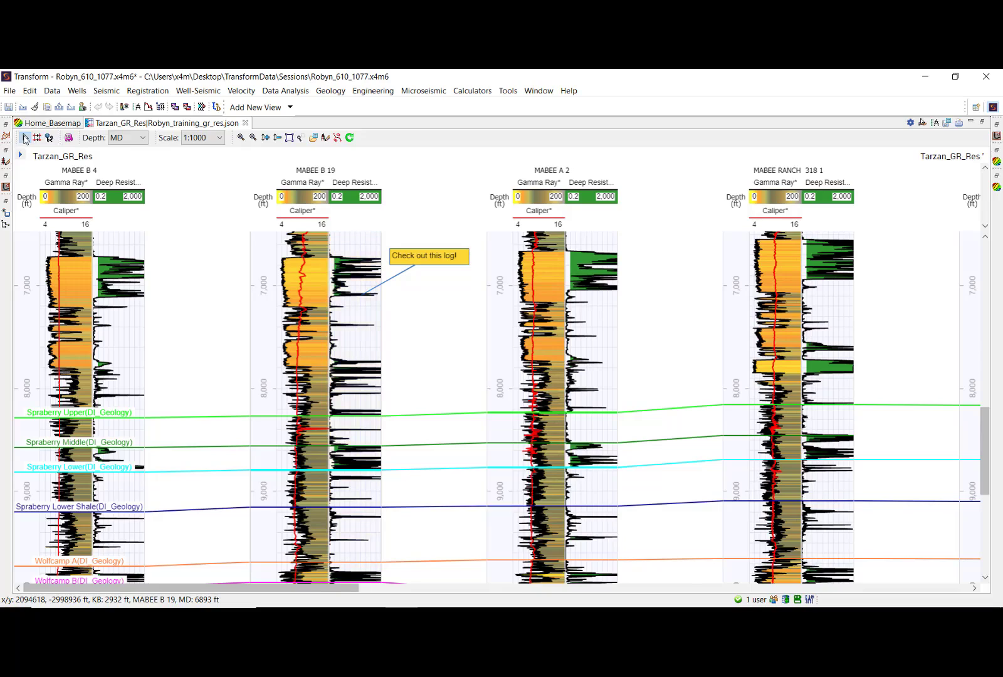
Step: Delete the callout beside MABEE B 19 and leave annotation mode
click(50, 138)
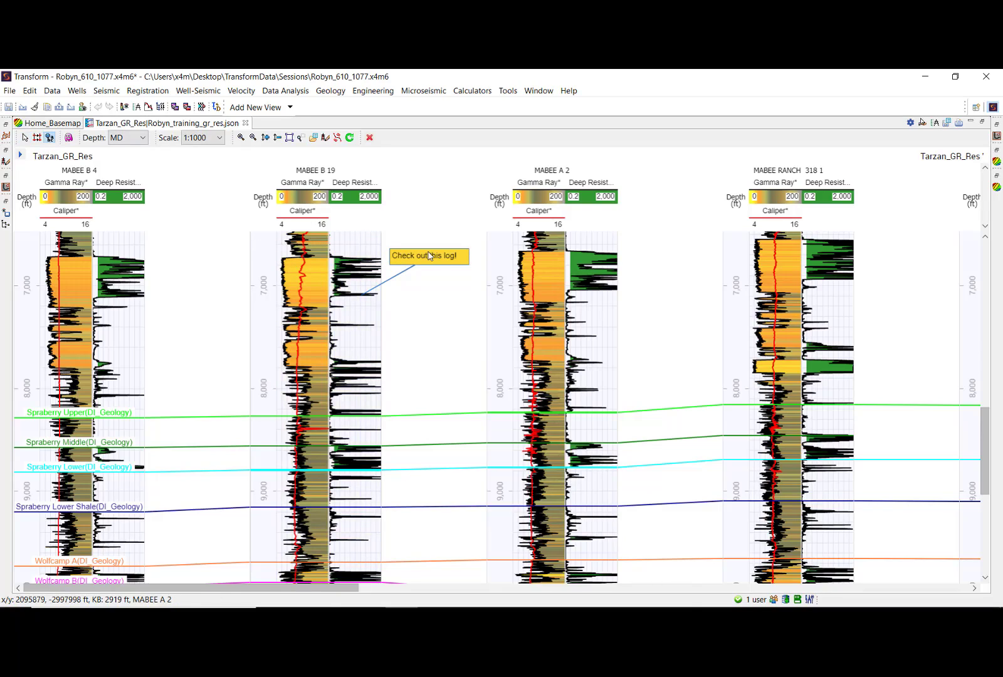
click(369, 138)
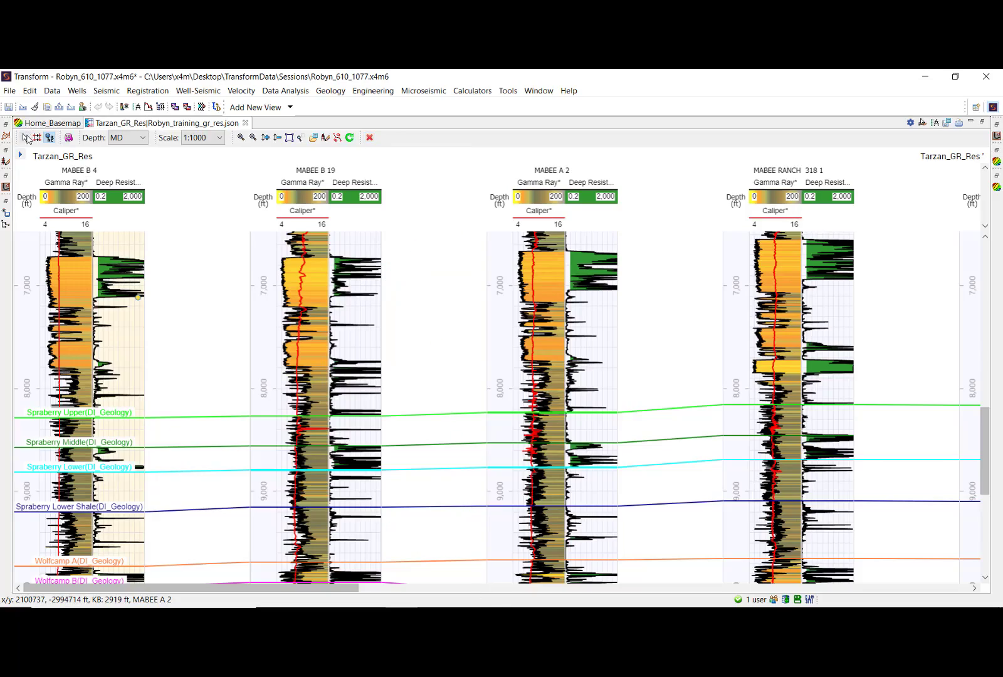
click(26, 137)
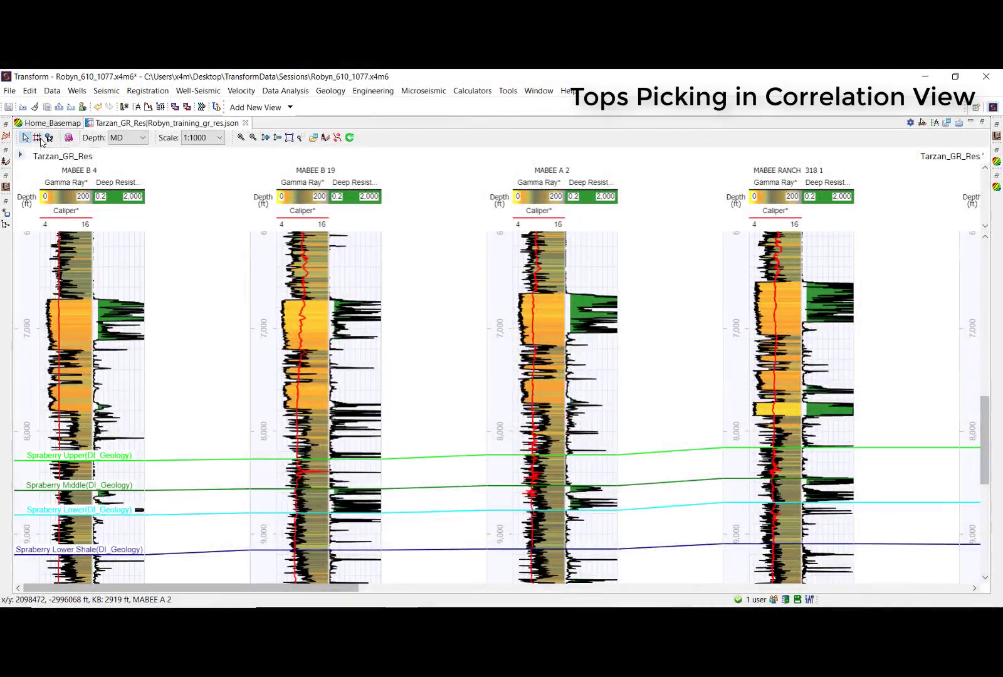
Step: Start tops picking in the correlation view and add Robyn_Tarzan to the well tops selected for picking
click(39, 139)
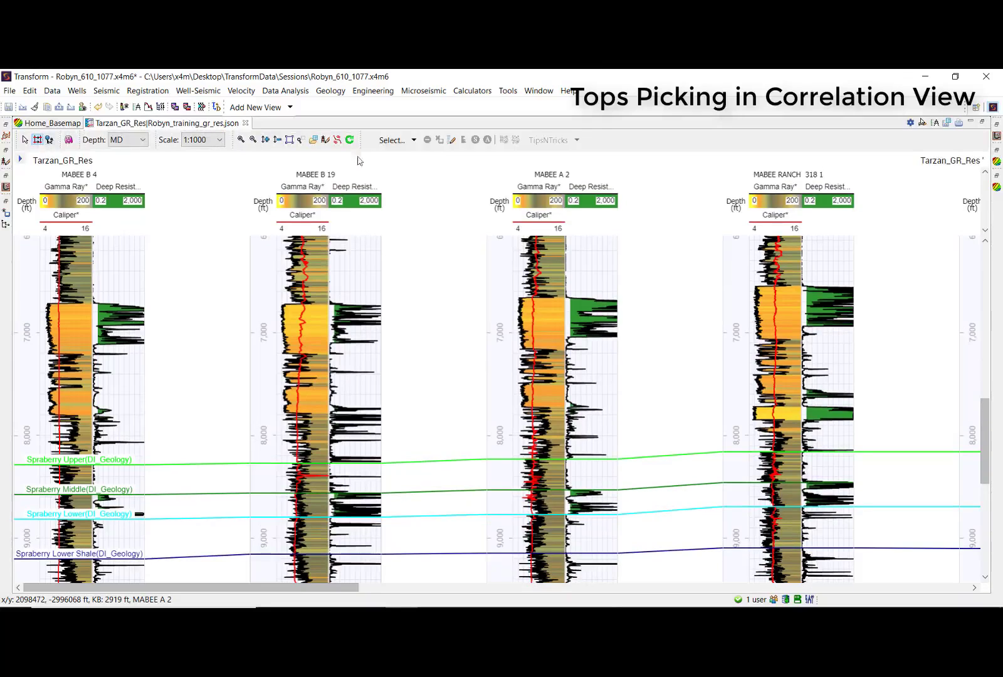
click(404, 141)
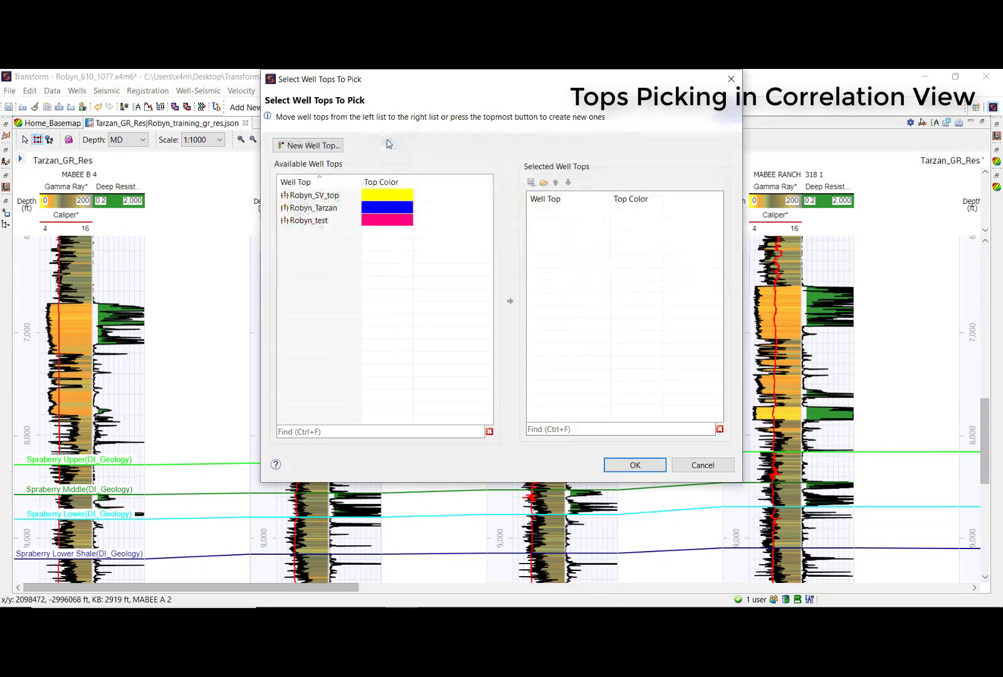
click(351, 207)
click(510, 301)
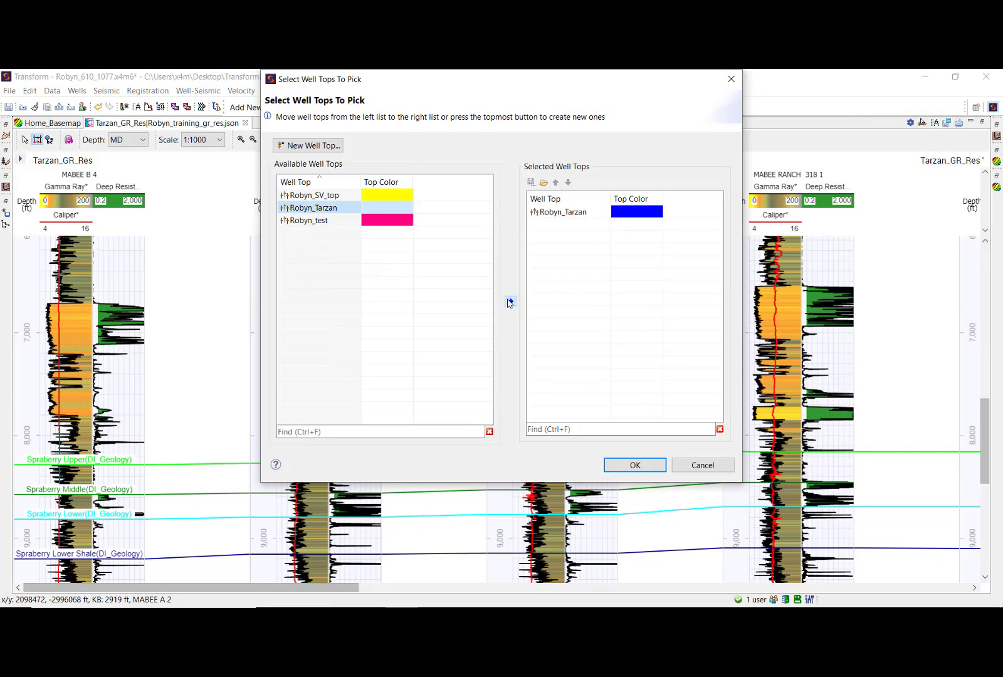
Step: Create a new well top named CV_Top_Tarzan in pink and accept the selected well tops
click(333, 150)
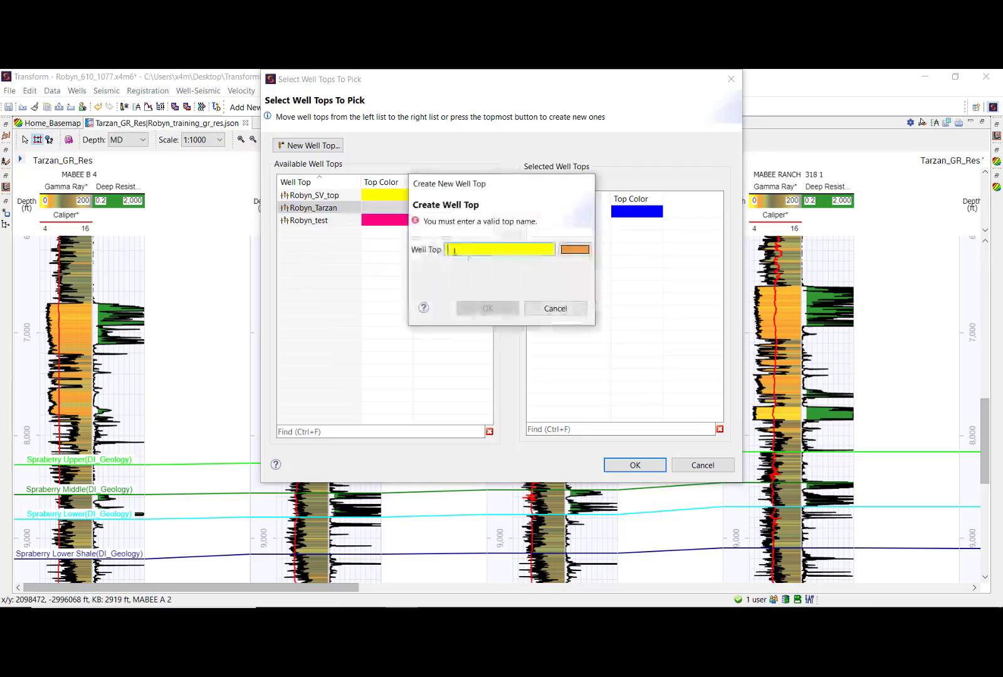
text(CV_Top_Tarzan)
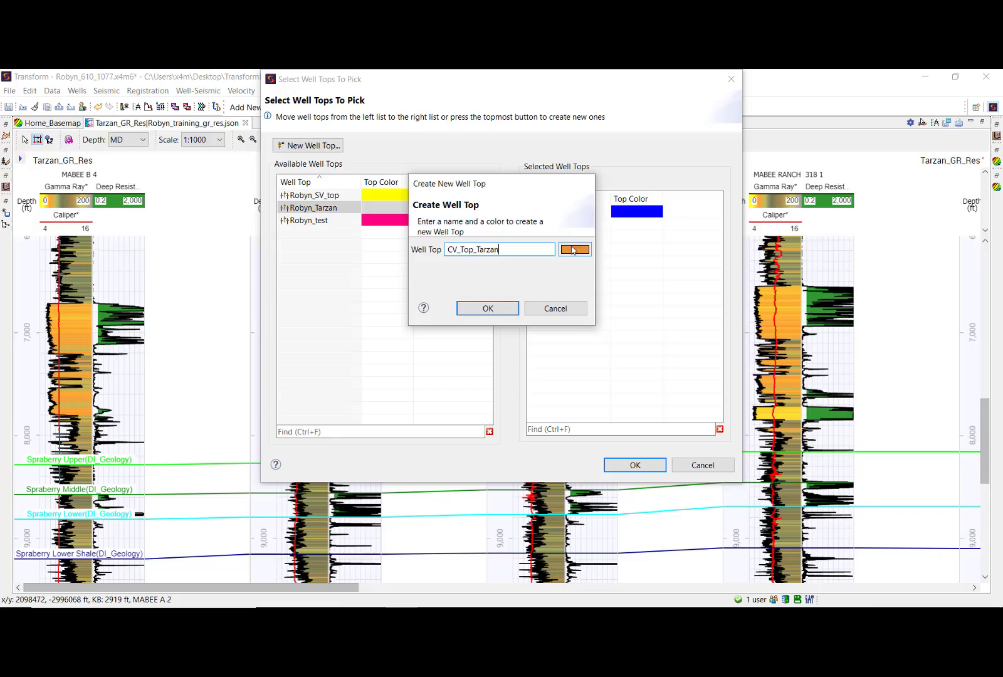
click(572, 250)
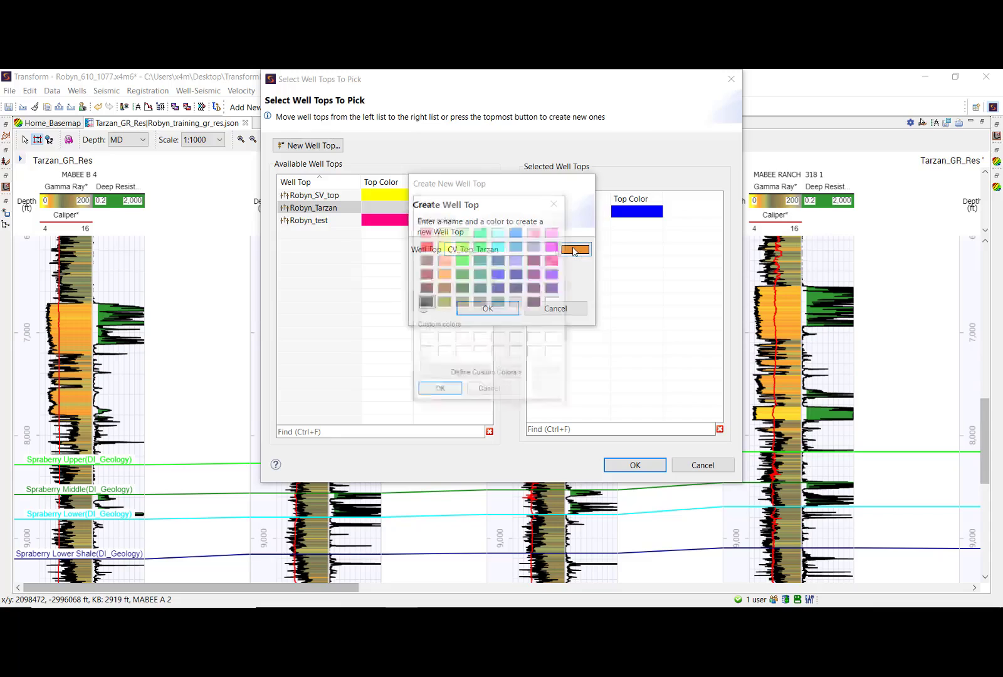
click(439, 391)
click(487, 309)
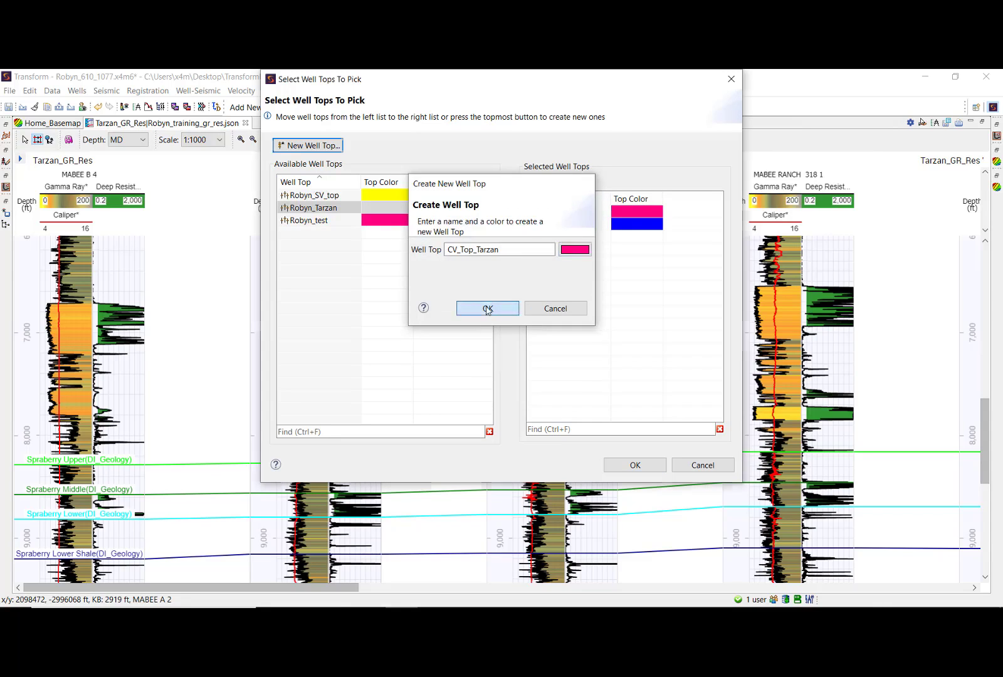
click(635, 465)
Step: Pick CV_Top_Tarzan between about 7,040 and 7,210 ft MD in wells MABEE B 4, MABEE B 19, MABEE A 2 and MABEE RANCH 318 1
click(435, 140)
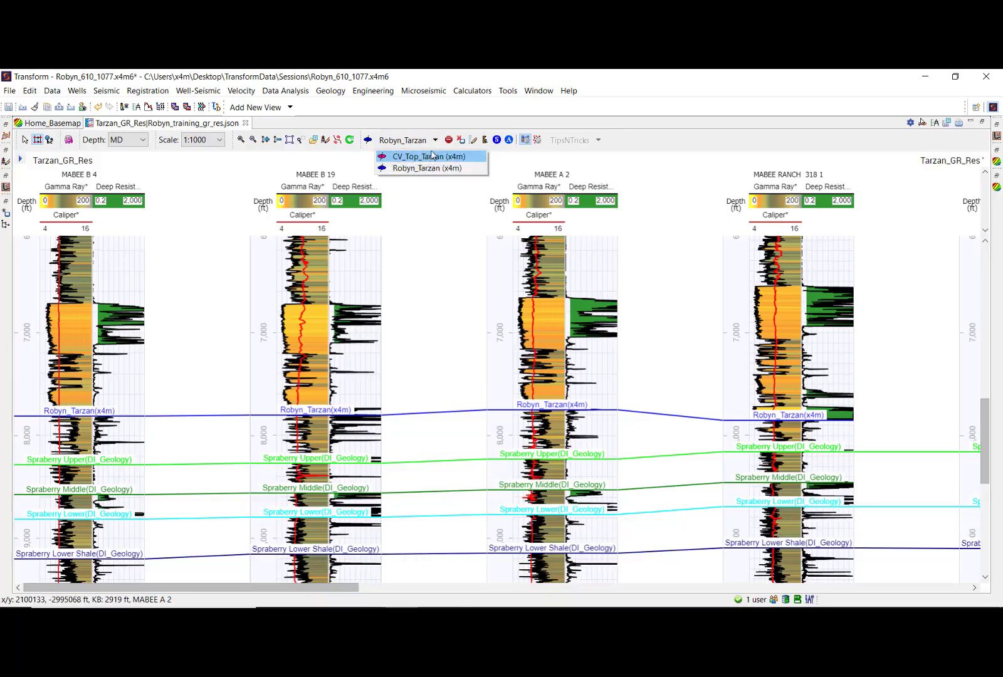
click(426, 156)
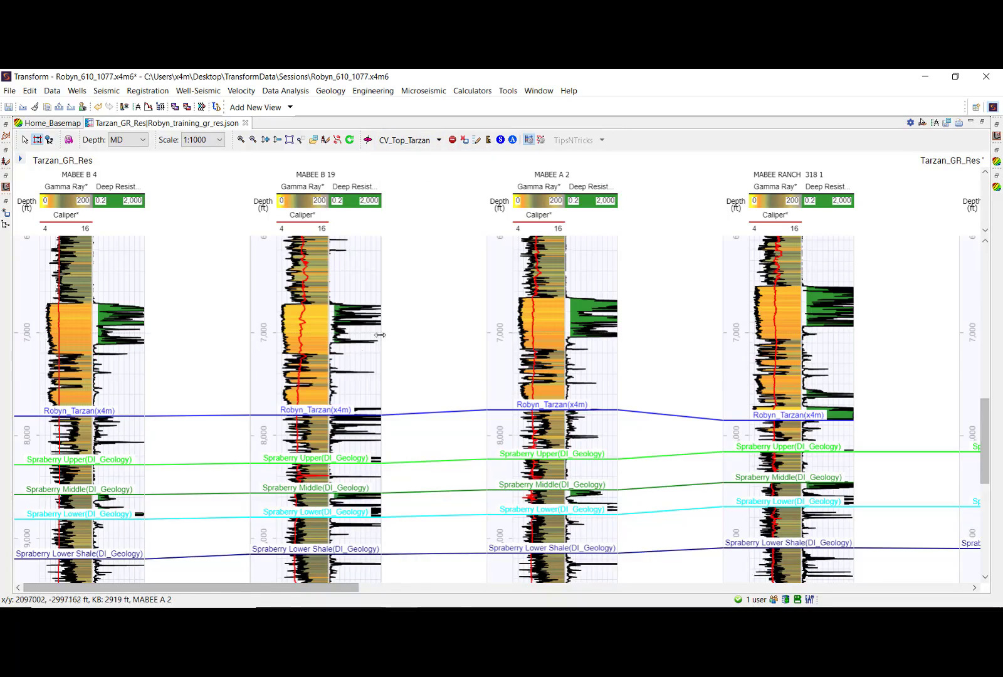
click(63, 355)
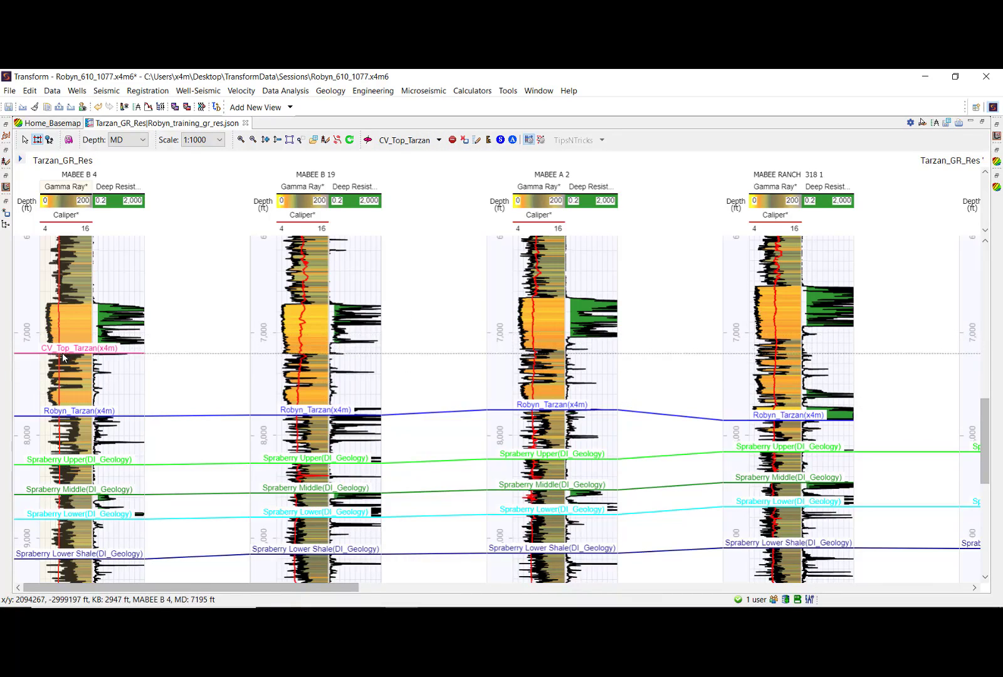
click(303, 355)
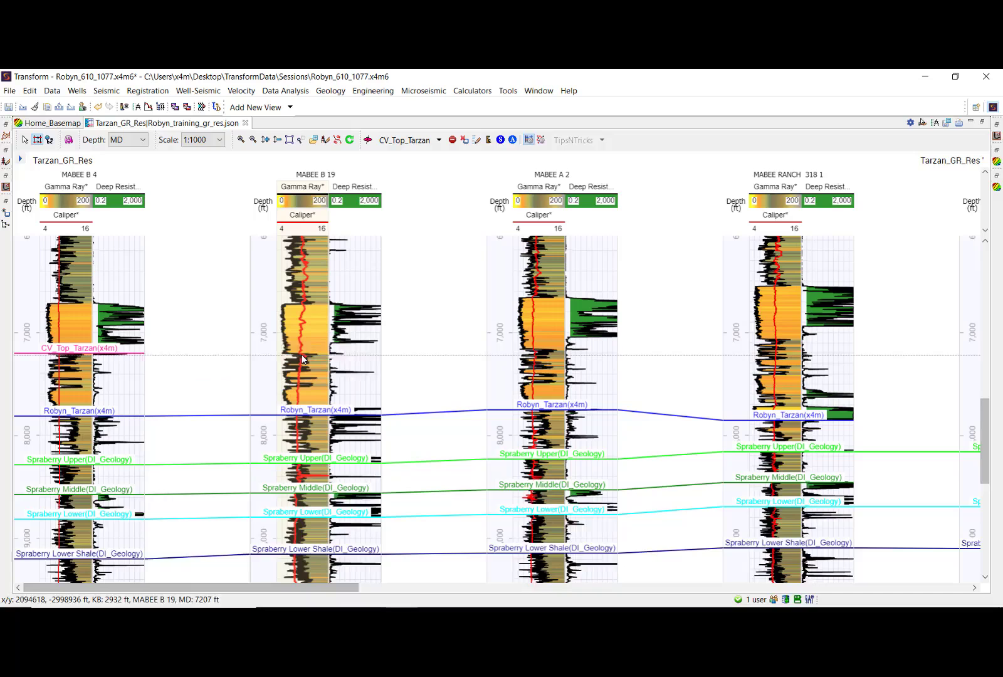
click(539, 350)
click(772, 339)
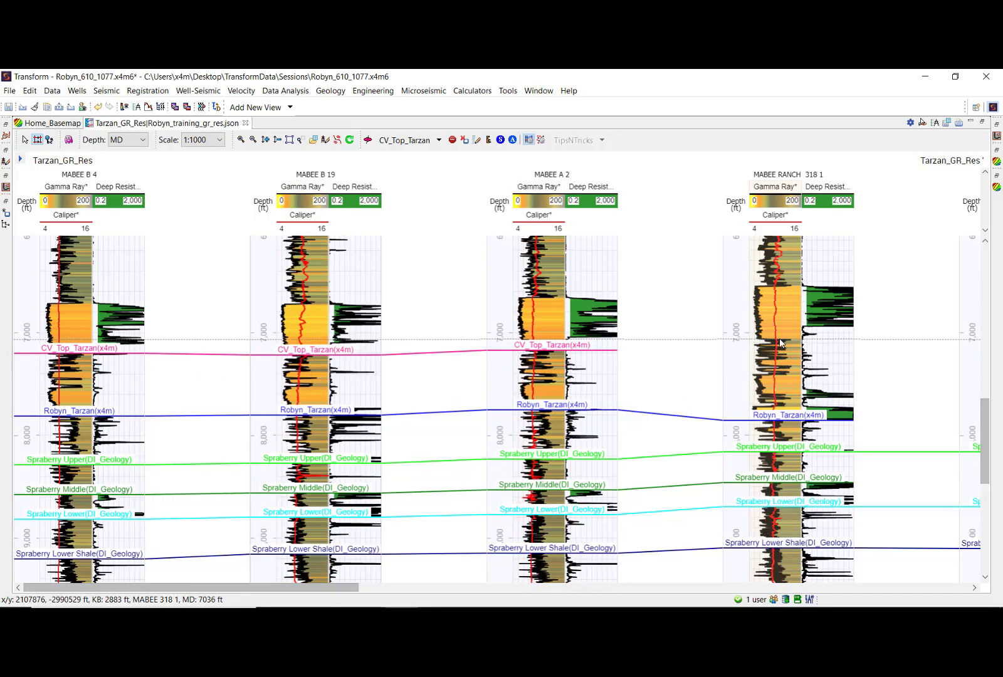
Step: Make Robyn_Tarzan the active top and pick it on well MABEE RANCH 318 3
drag(334, 590, 512, 589)
click(439, 141)
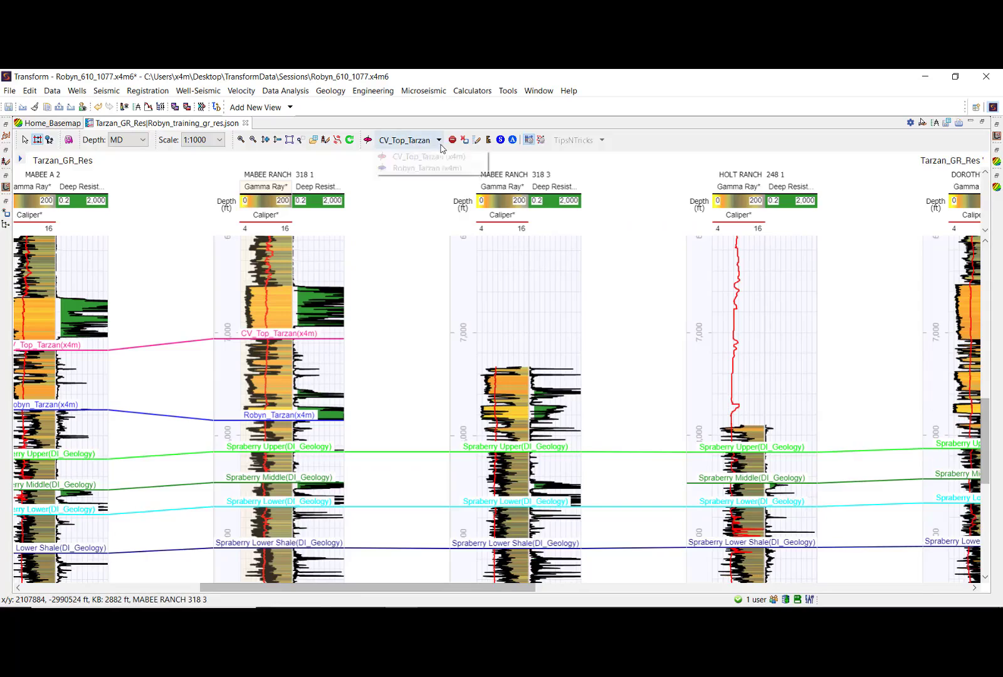
click(401, 166)
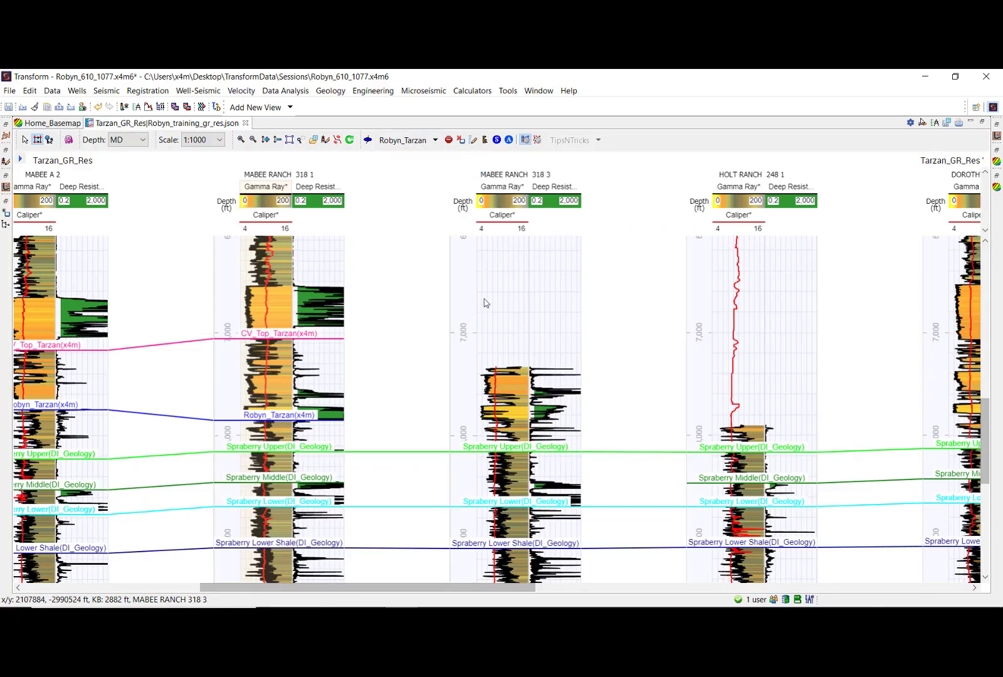
click(505, 422)
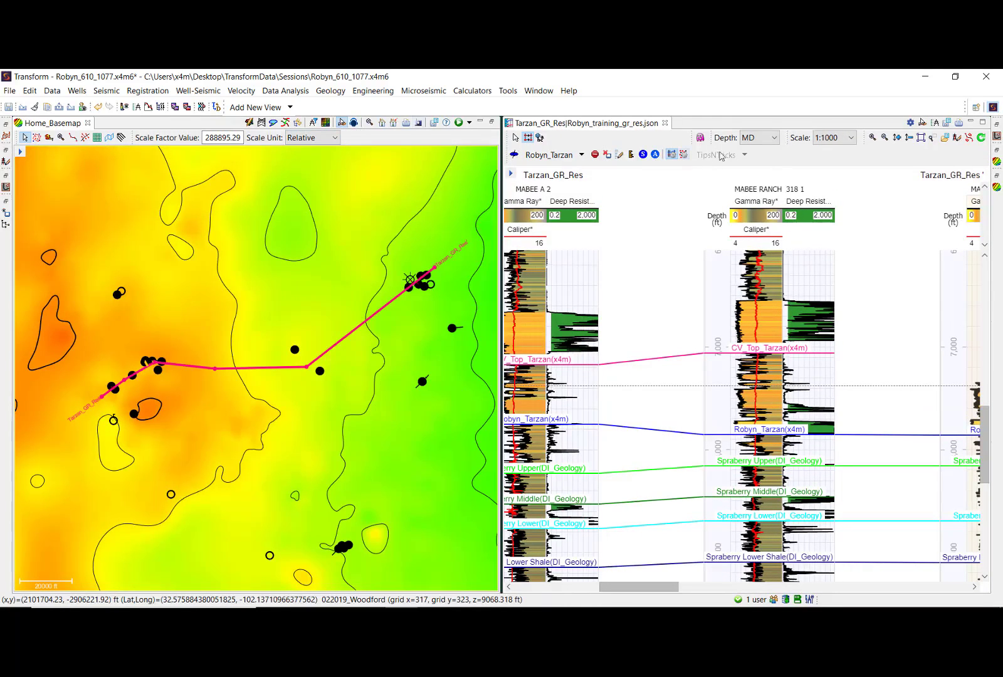
click(922, 122)
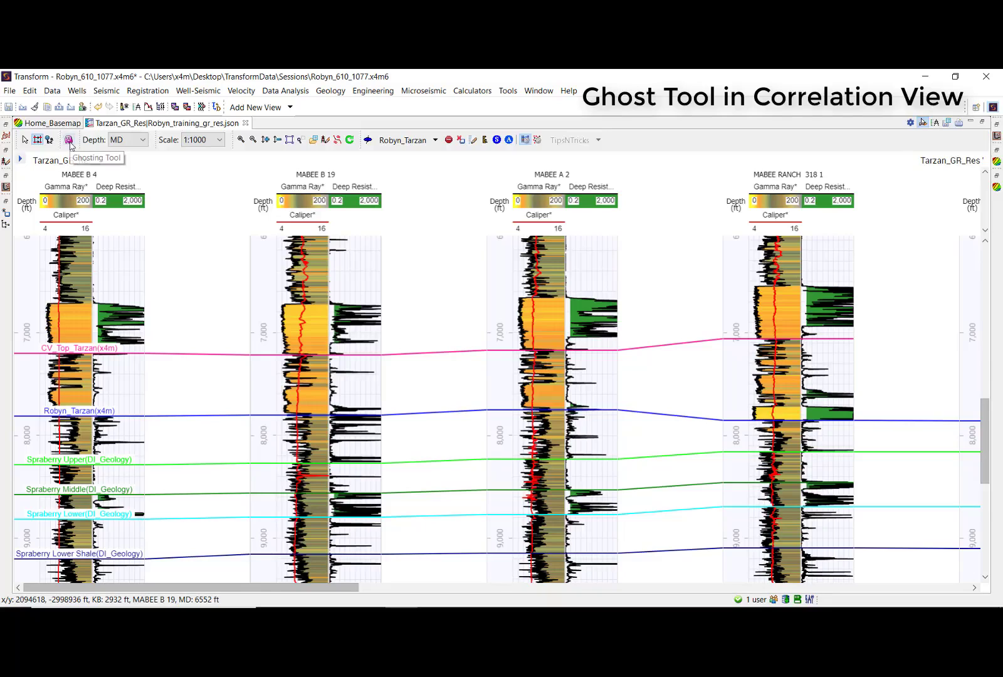
Step: Ghost a log section of MABEE B 19 with the Ghosting Tool and compare it against MABEE RANCH 318 1 and HOLT RANCH 248 1
click(70, 142)
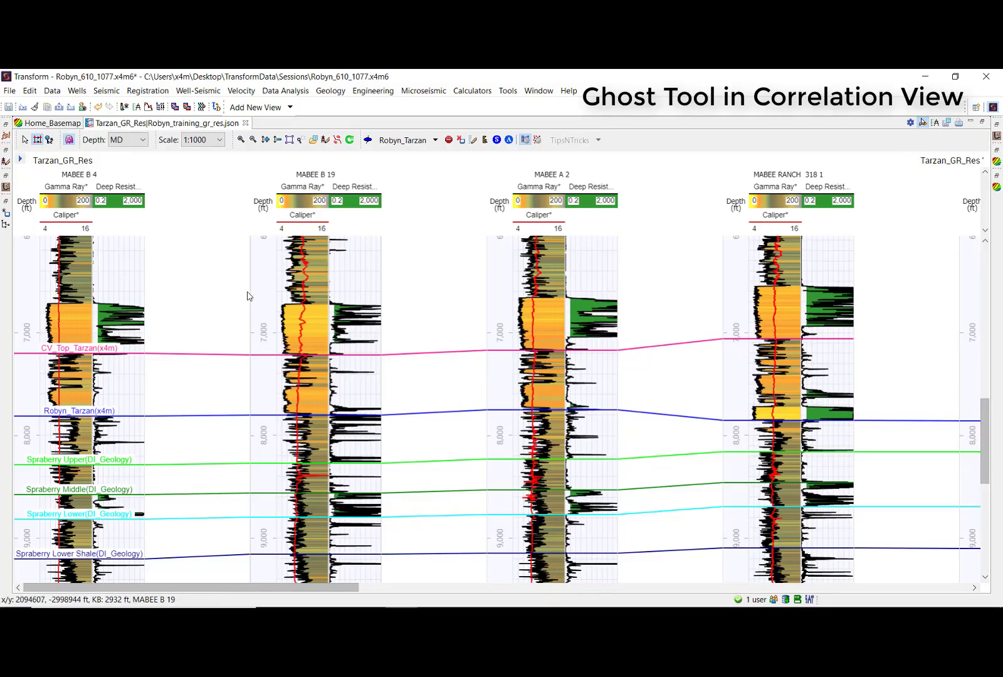
drag(248, 292, 844, 410)
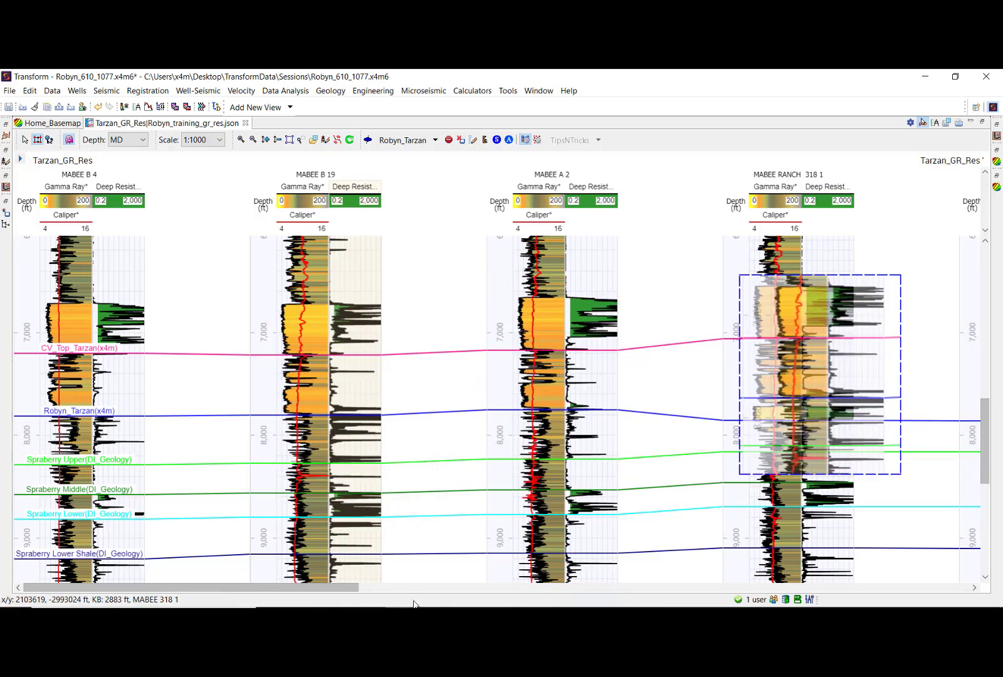
drag(342, 592, 485, 592)
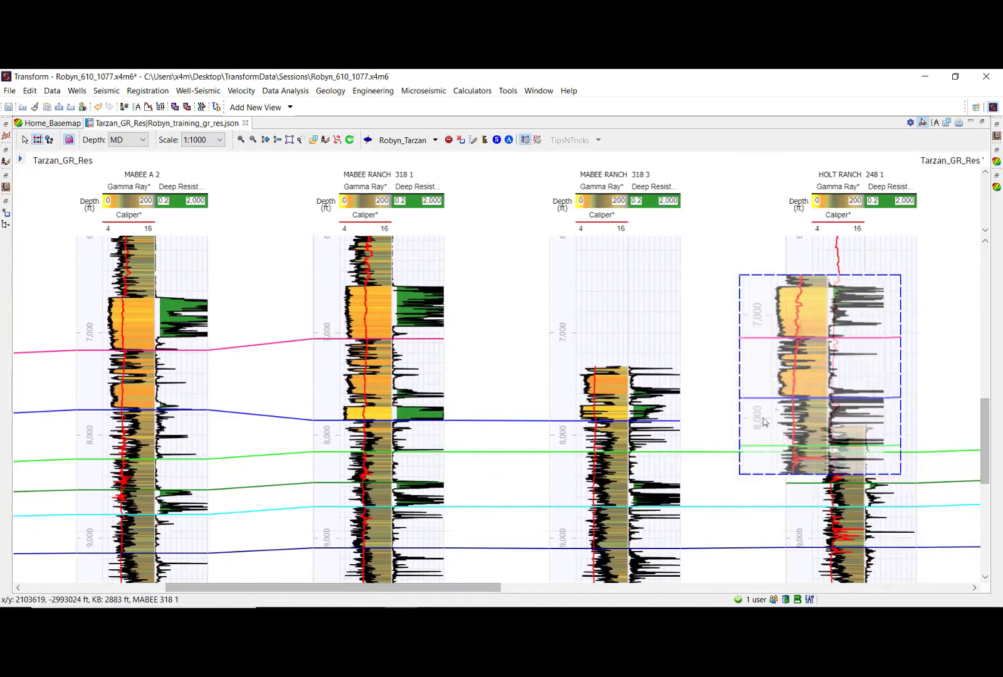
Step: Move the ghosted log section between MABEE RANCH 318 3 and HOLT RANCH 248 1, then stretch, squeeze and nudge it
drag(850, 396, 727, 392)
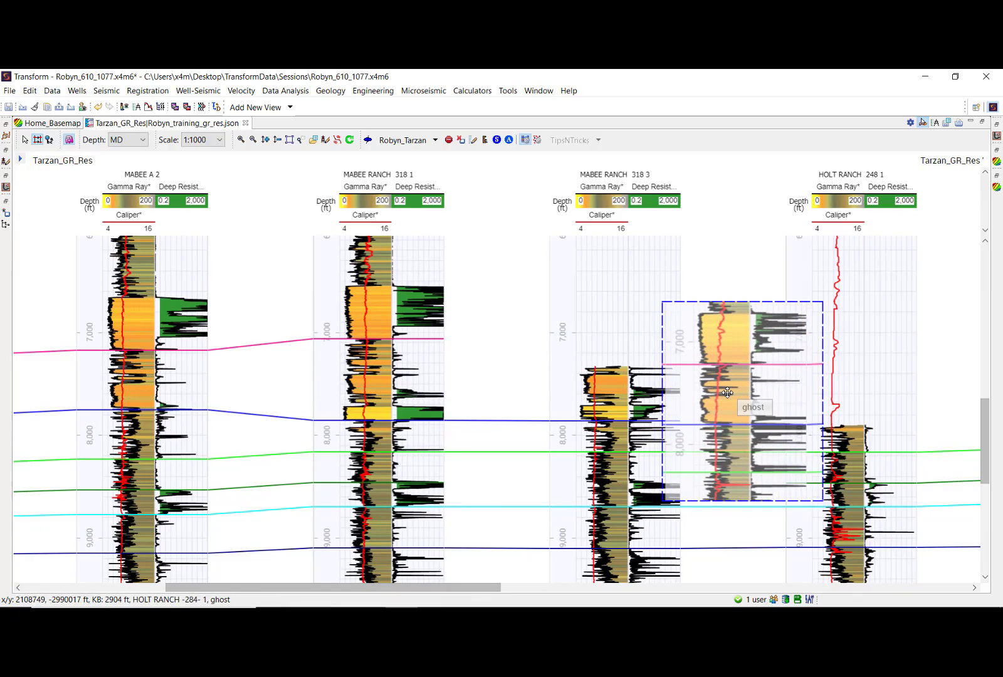
scroll(727, 392, down, 2)
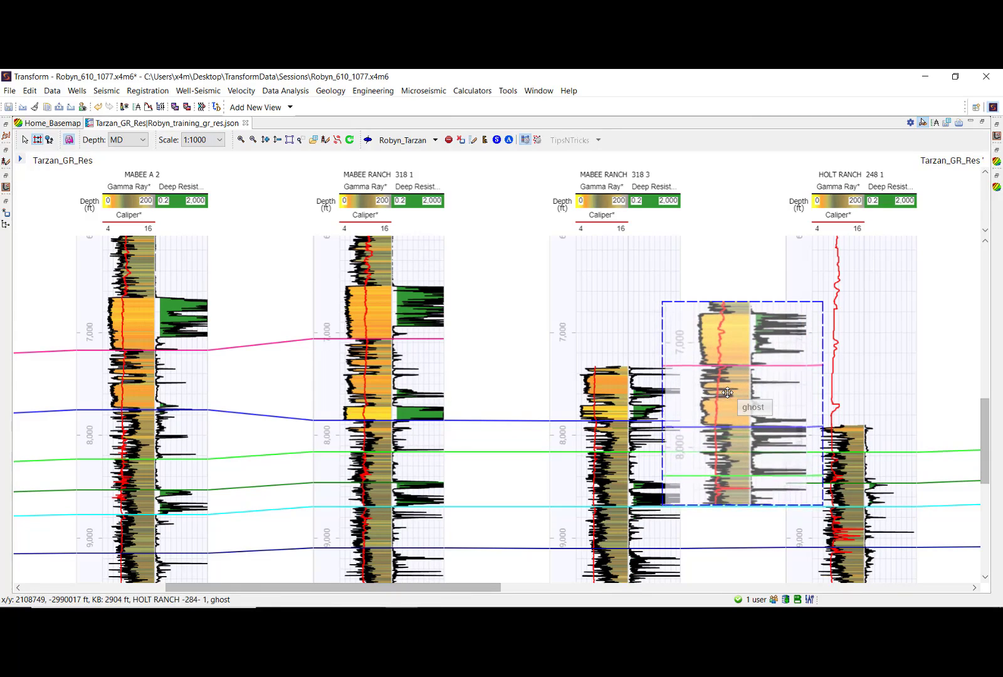
scroll(727, 392, up, 2)
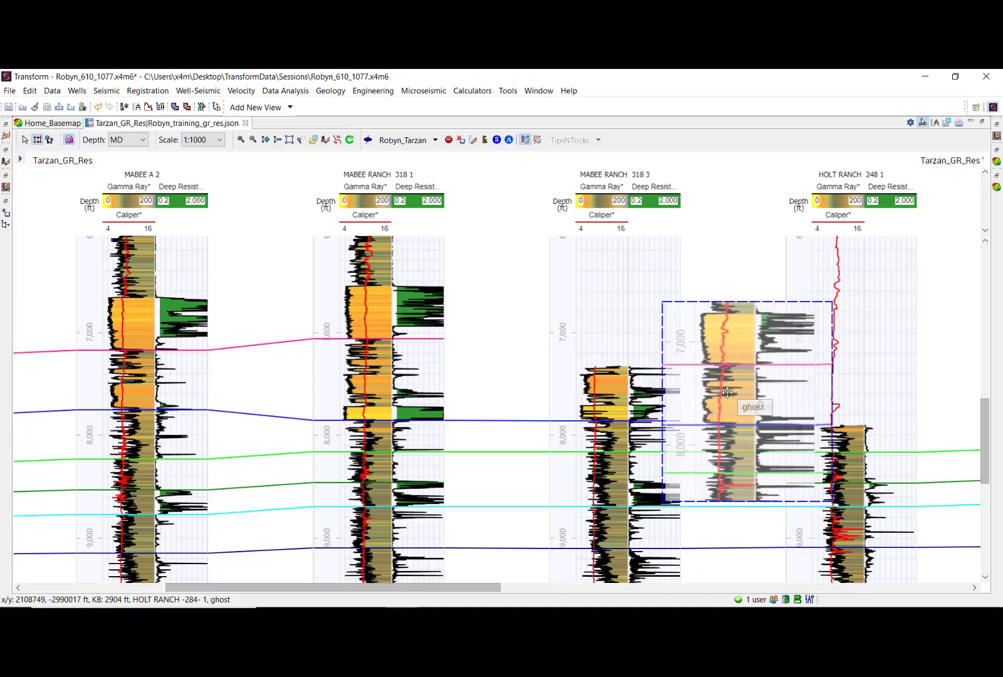
scroll(727, 392, down, 2)
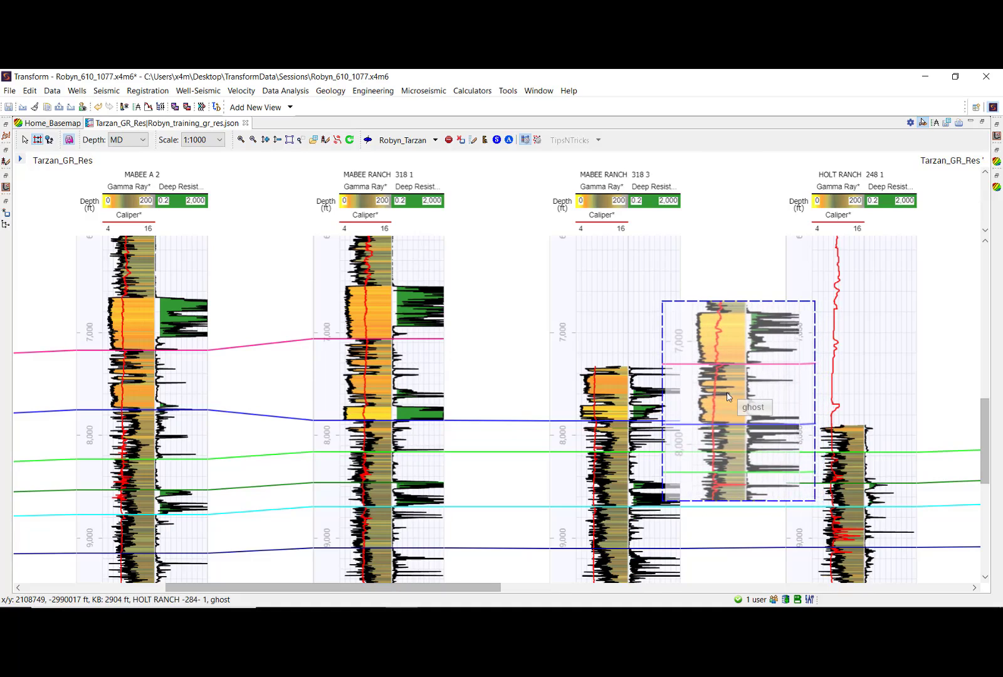
scroll(727, 396, down, 2)
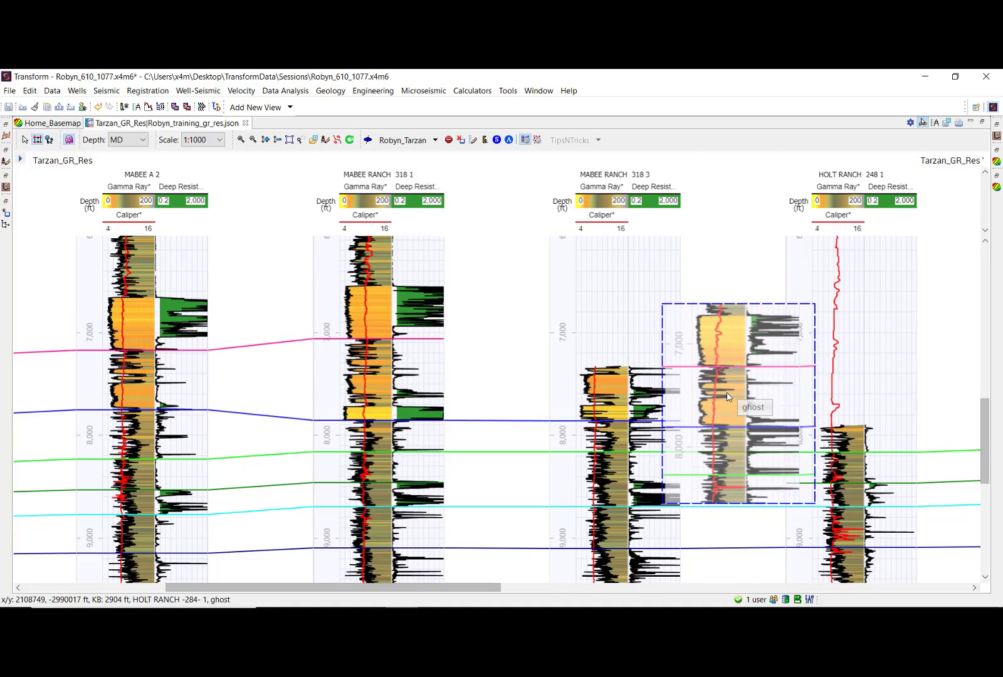
scroll(727, 396, left, 2)
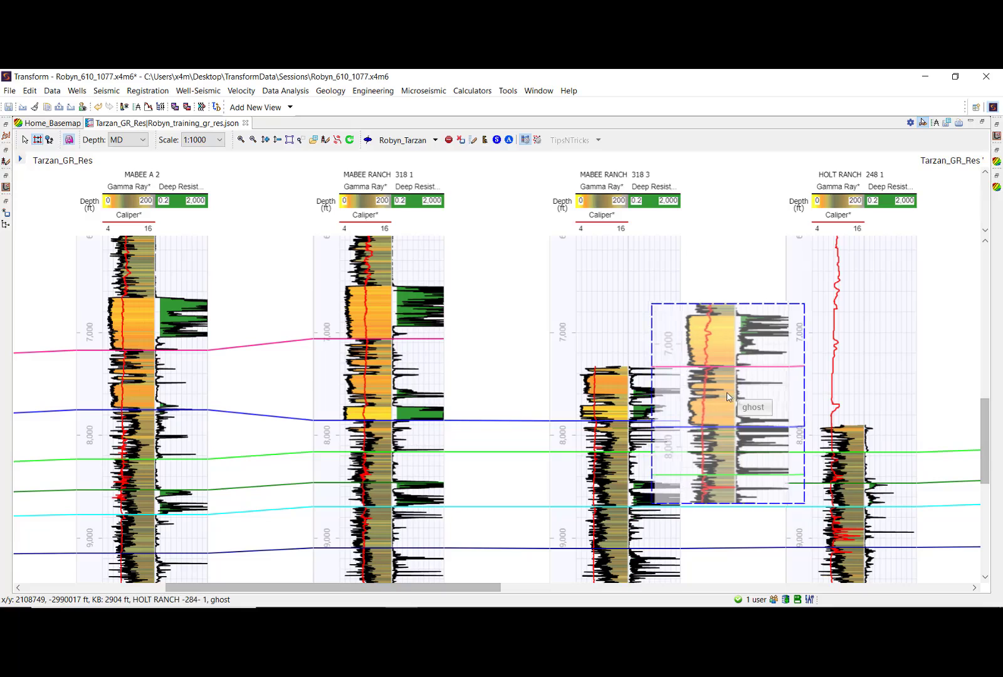
scroll(727, 396, right, 3)
Step: Overlay the ghost on HOLT RANCH 248 1 and DOROTHY FAYE 248 1, picking Robyn_Tarzan on both wells, and turn off the Ghosting Tool
drag(727, 396, 842, 386)
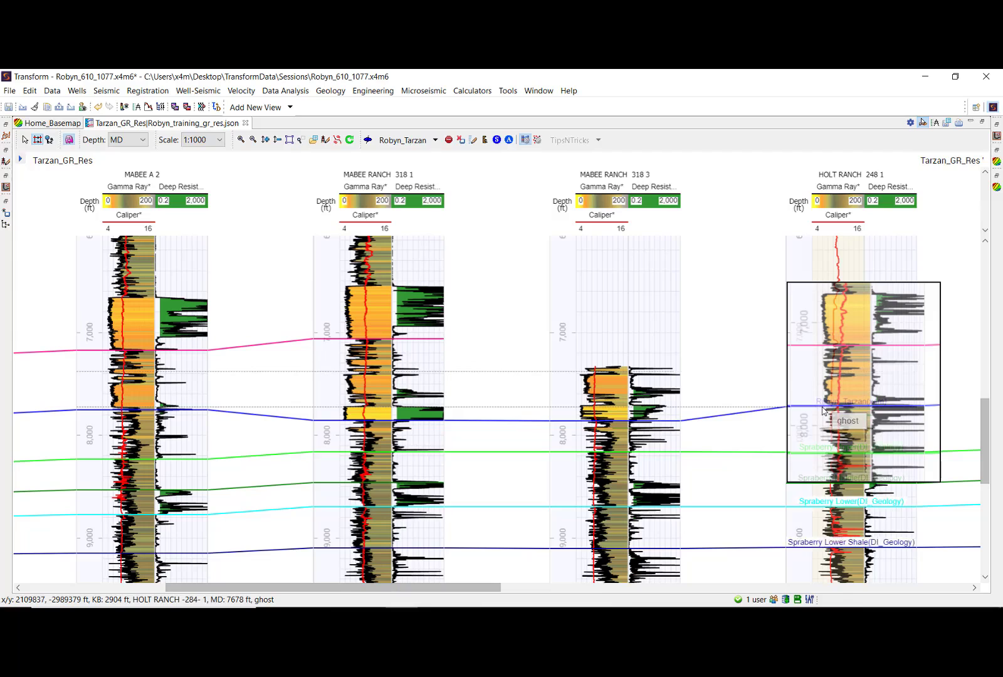
drag(491, 589, 649, 589)
drag(840, 366, 619, 370)
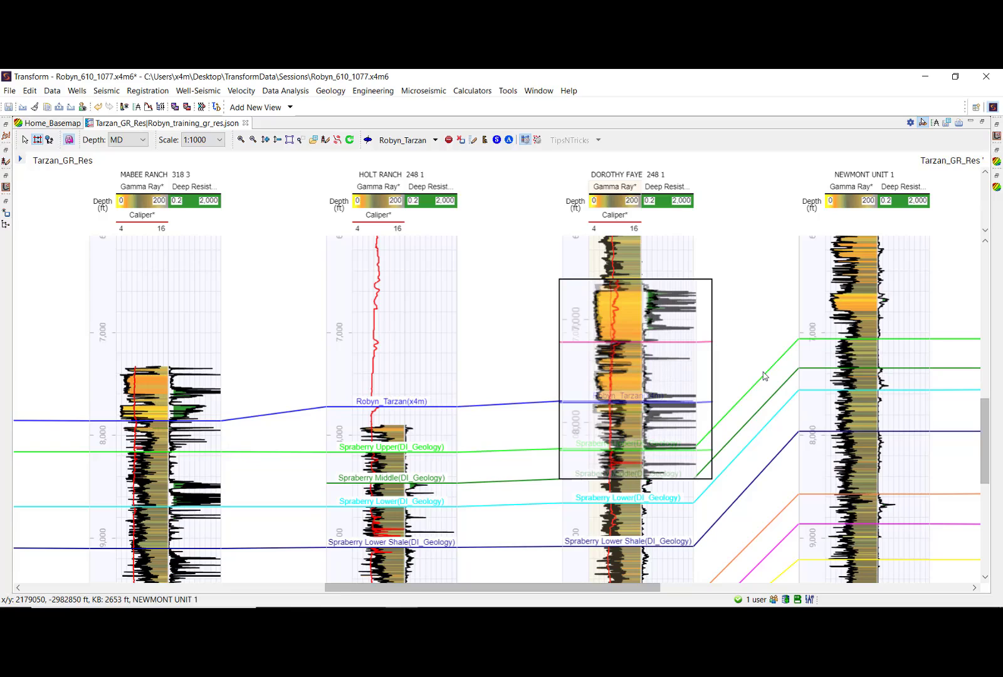
click(69, 140)
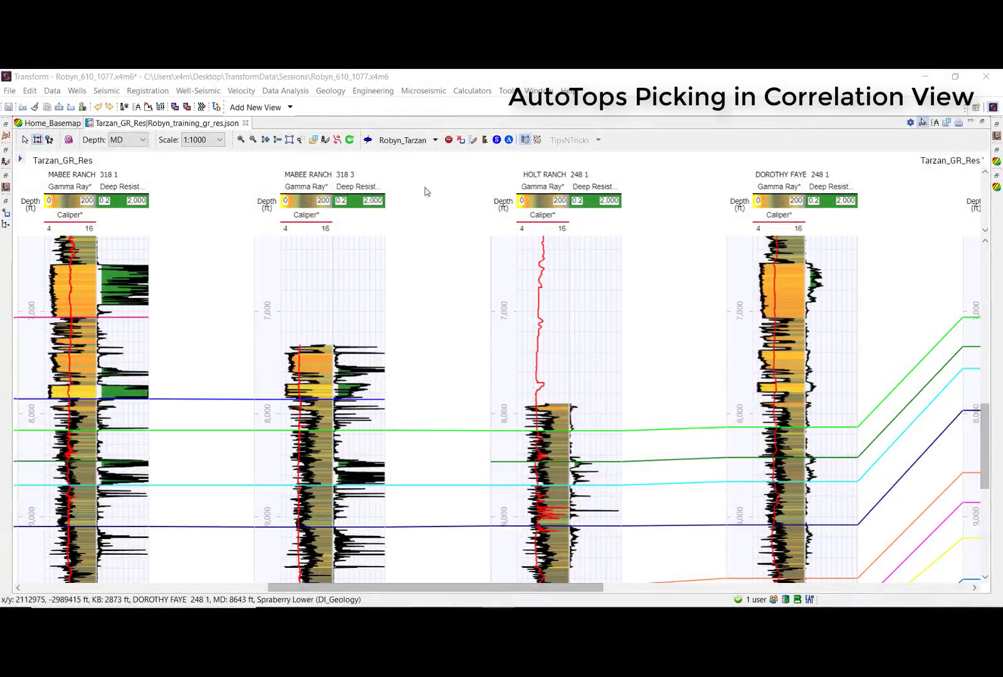
Step: Pick Robyn_Tarzan at about 7,800 ft MD on DOROTHY FAYE 248 1 and about 6,800 ft MD on NEWMONT UNIT 1
click(38, 139)
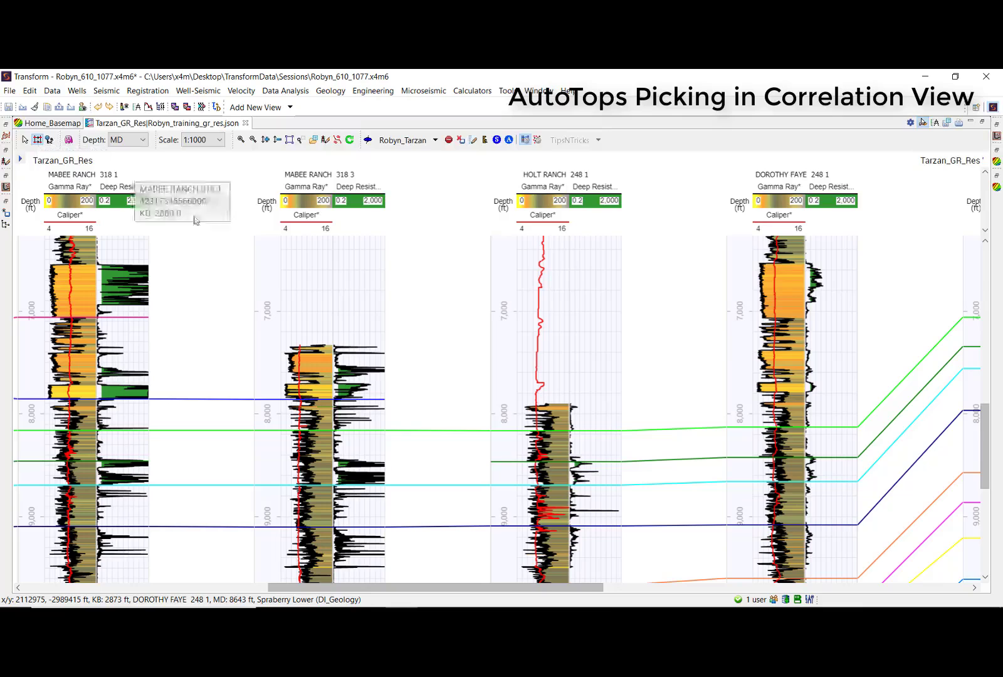
click(783, 393)
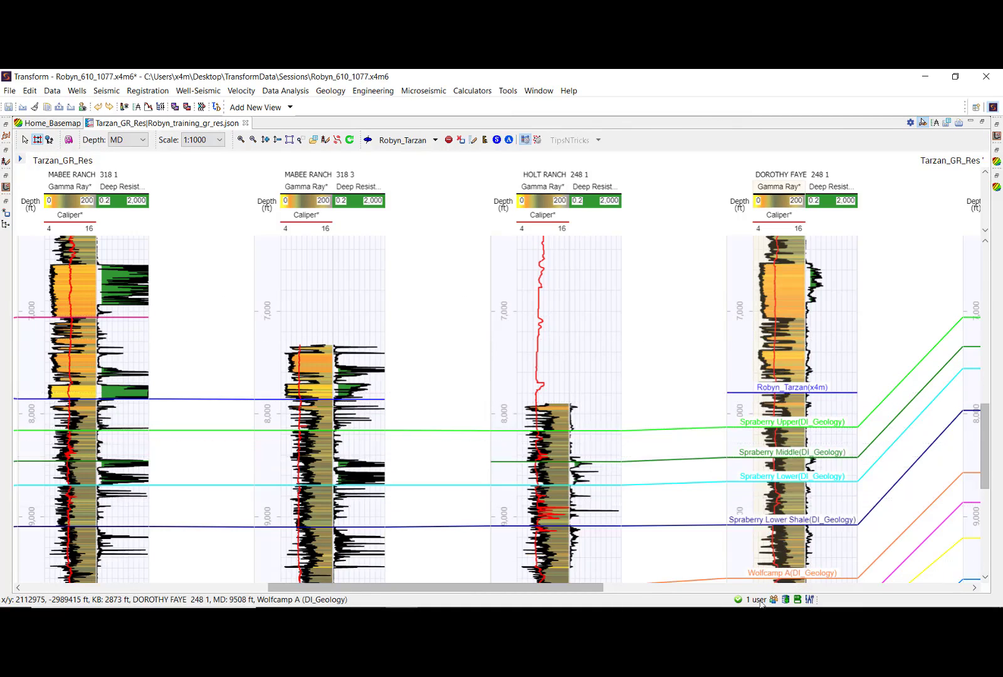
drag(589, 591, 620, 591)
drag(701, 593, 838, 593)
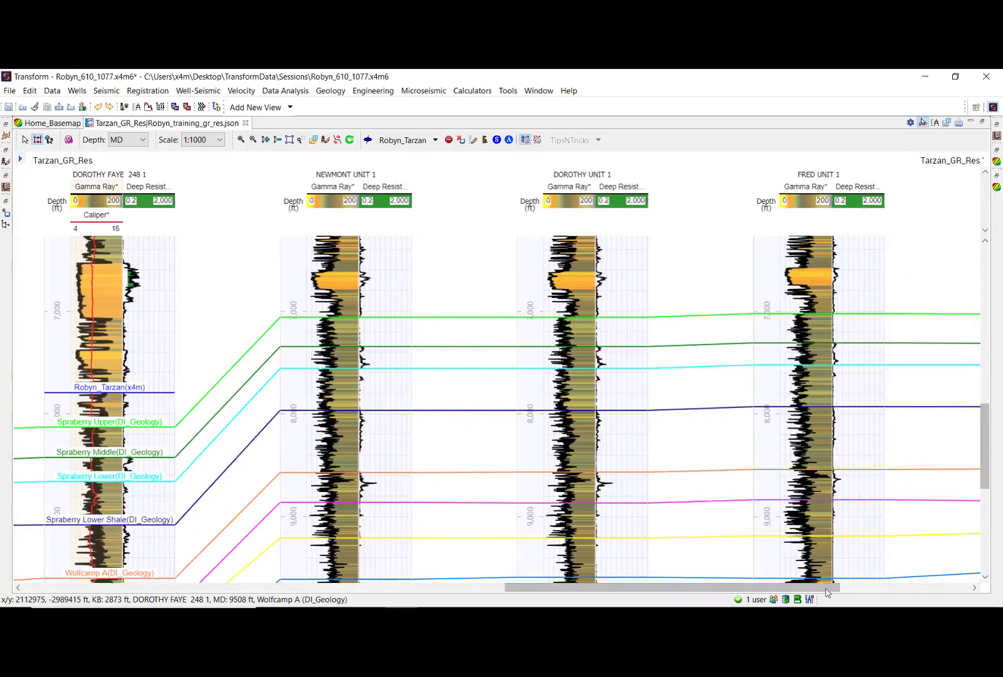
click(326, 291)
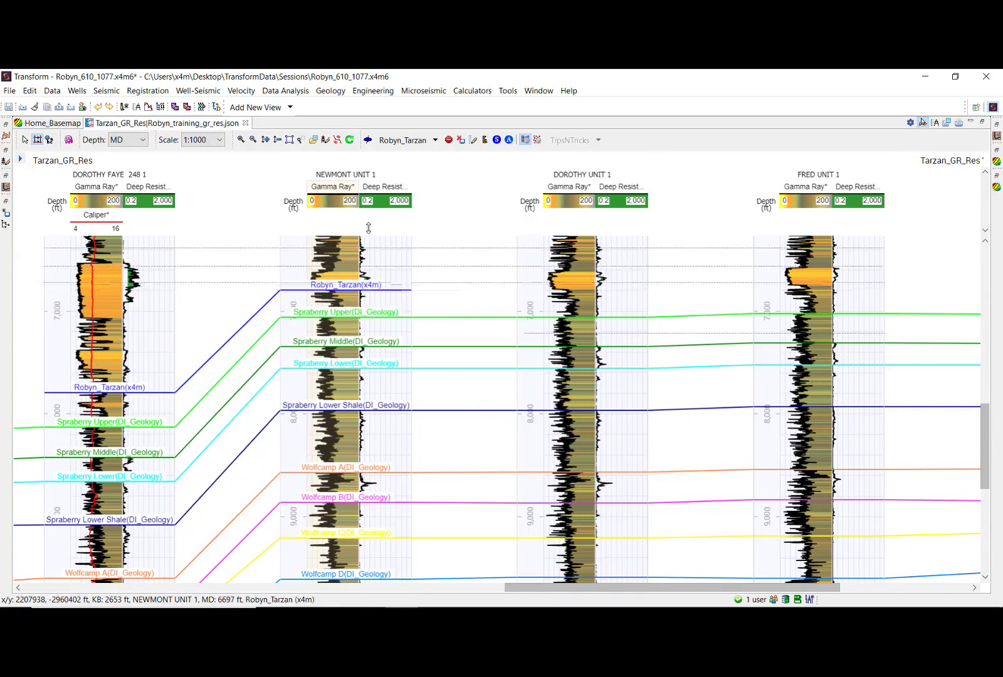
Step: Choose the Gamma Ray log alias for automatic tops picking, widening the log name column, and accept it
click(487, 141)
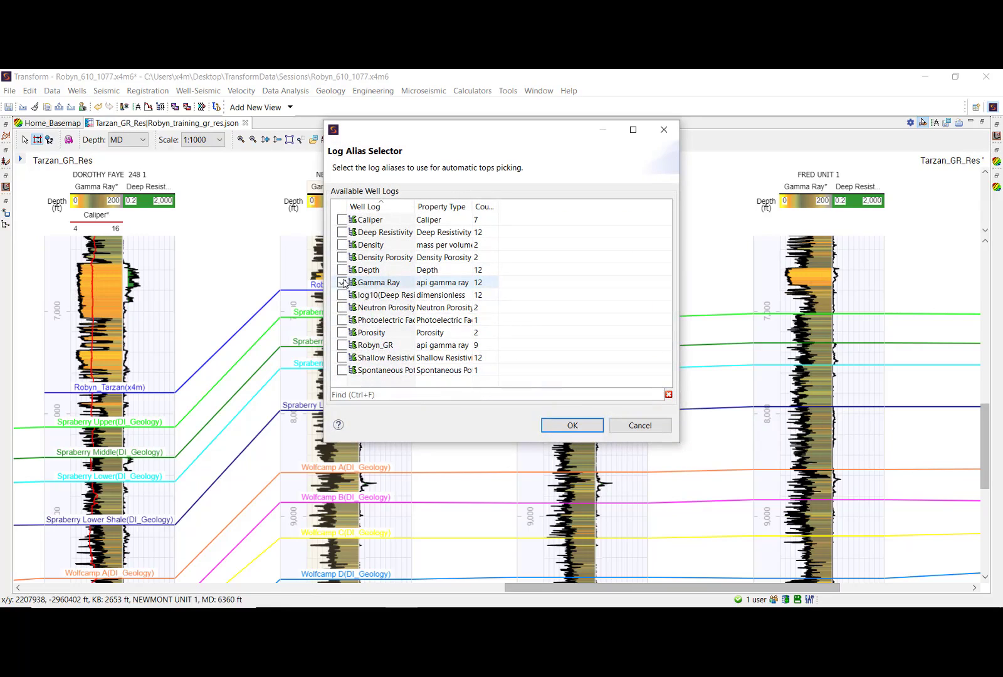
click(373, 285)
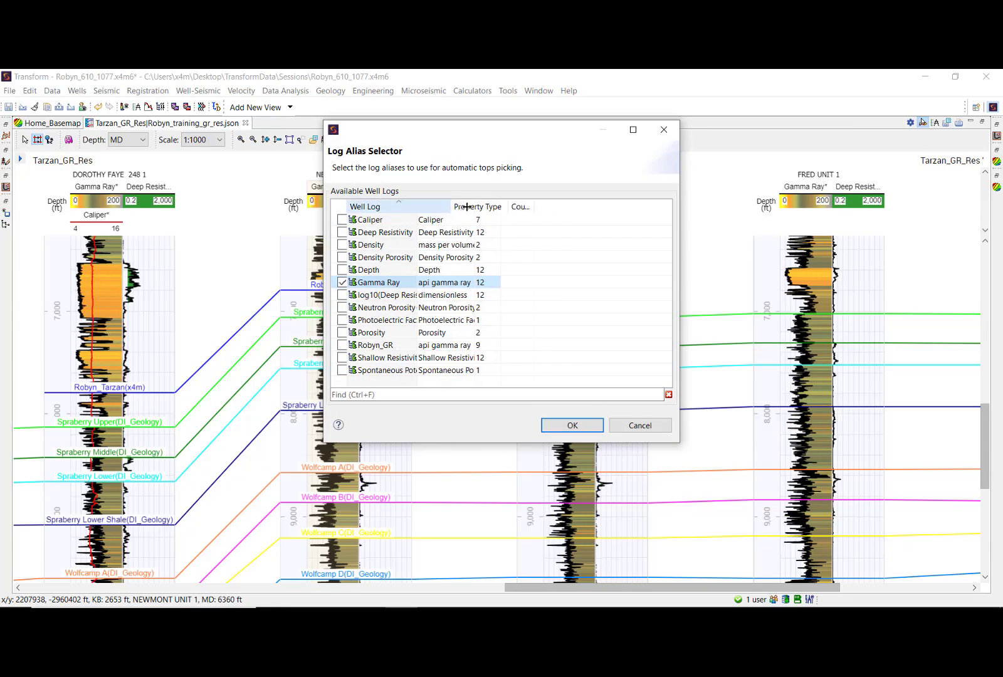
drag(417, 207, 481, 207)
click(566, 428)
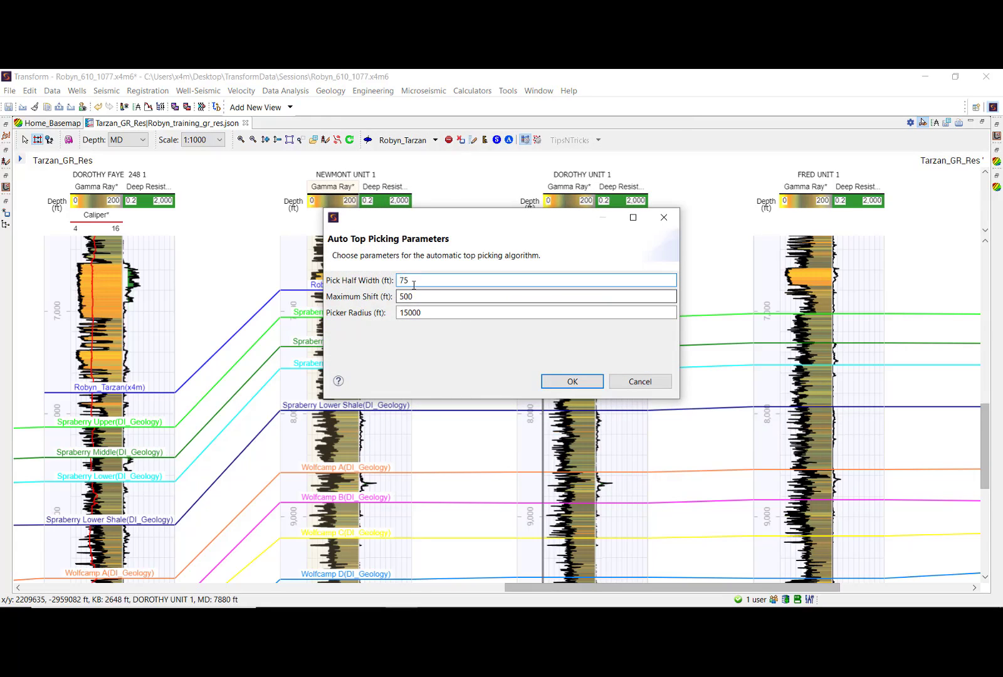
Step: Set the pick half width to 175 ft and maximum shift to 550 ft, and auto-pick Robyn_Tarzan from well DOROTHY UNIT 1
key(BackSpace)
key(BackSpace)
text(175)
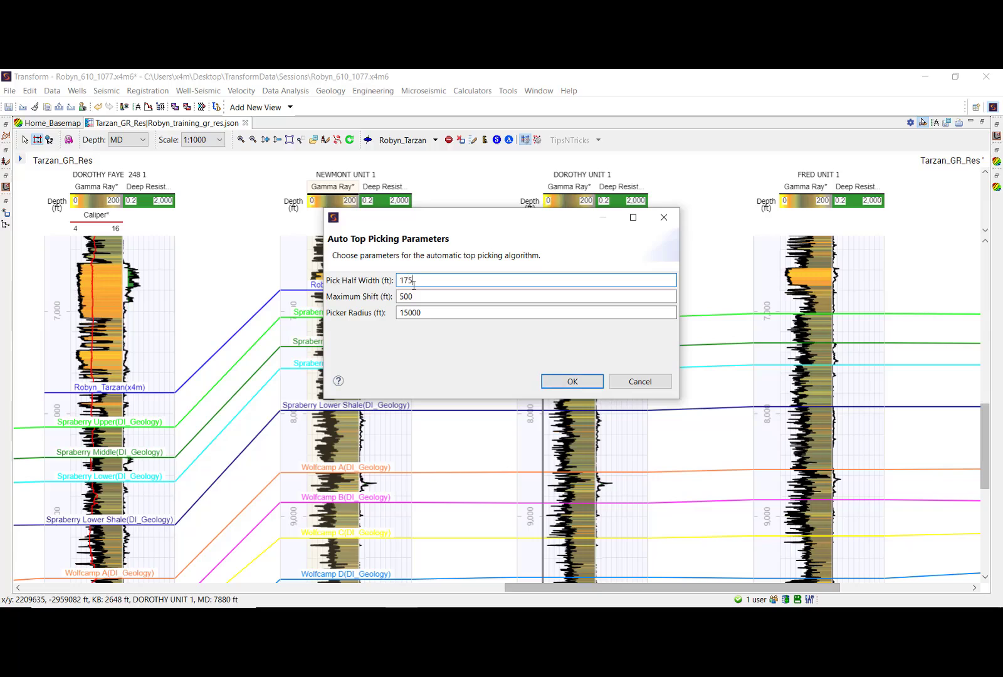
drag(415, 293, 396, 292)
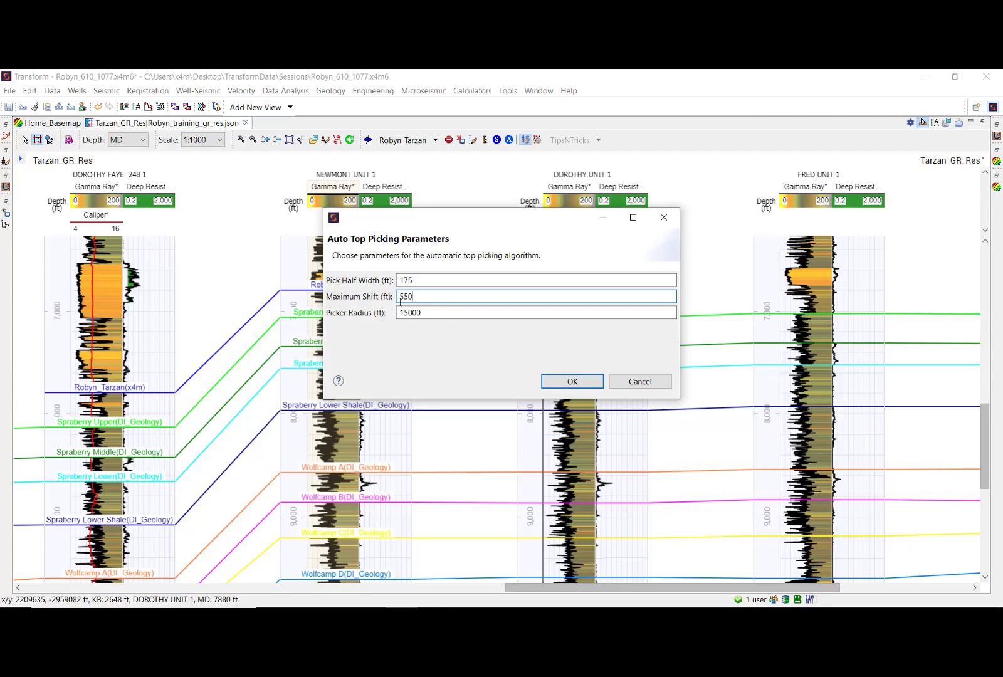
click(424, 312)
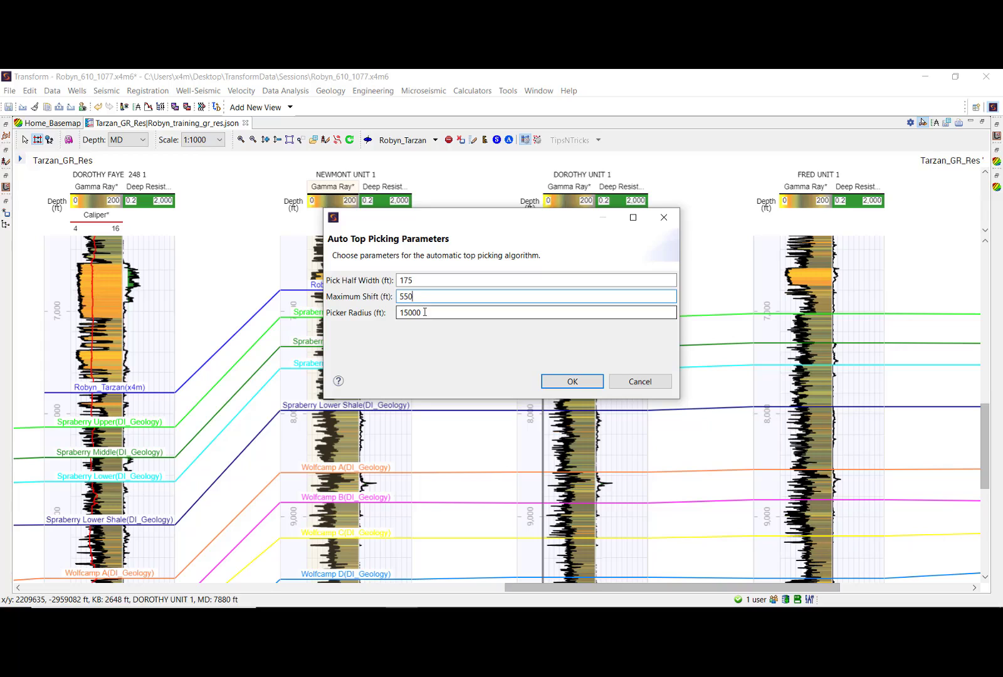
click(555, 382)
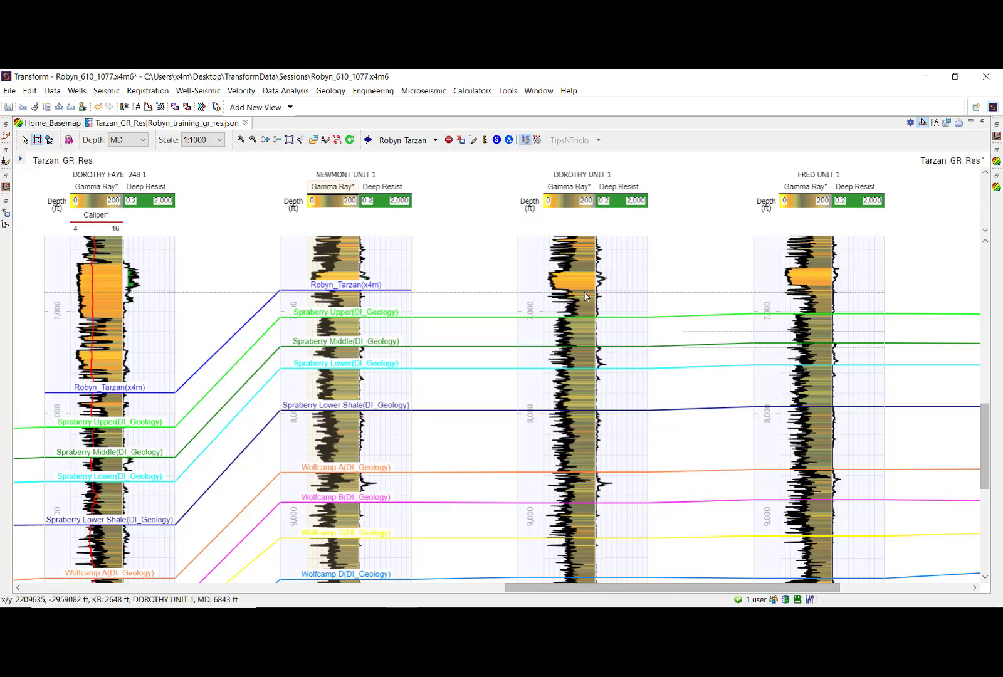
ctrl+shift+double_click(584, 293)
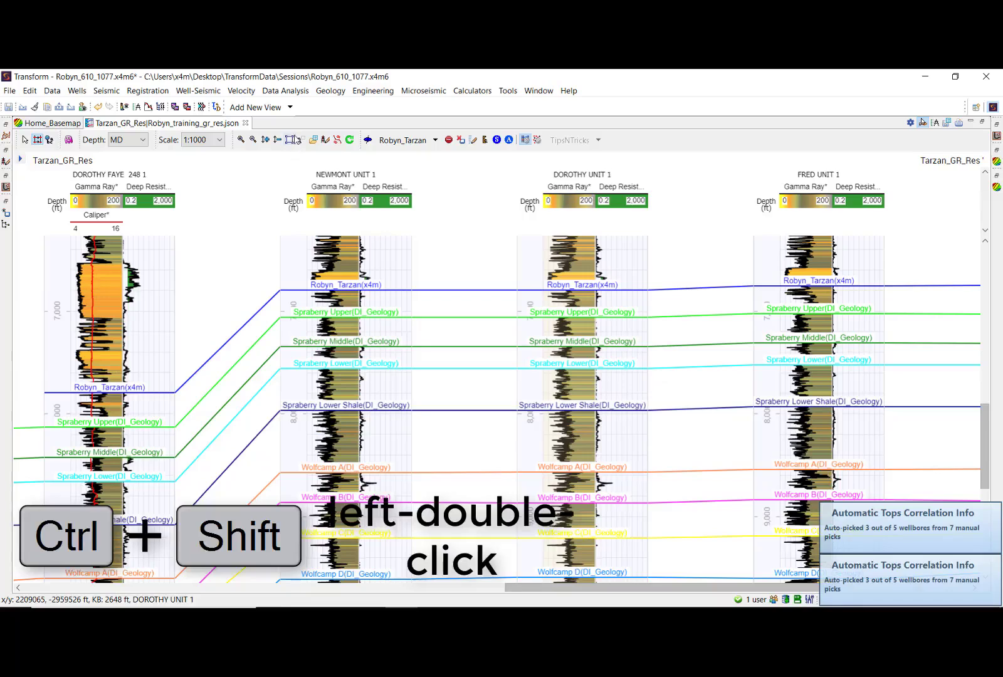
click(290, 139)
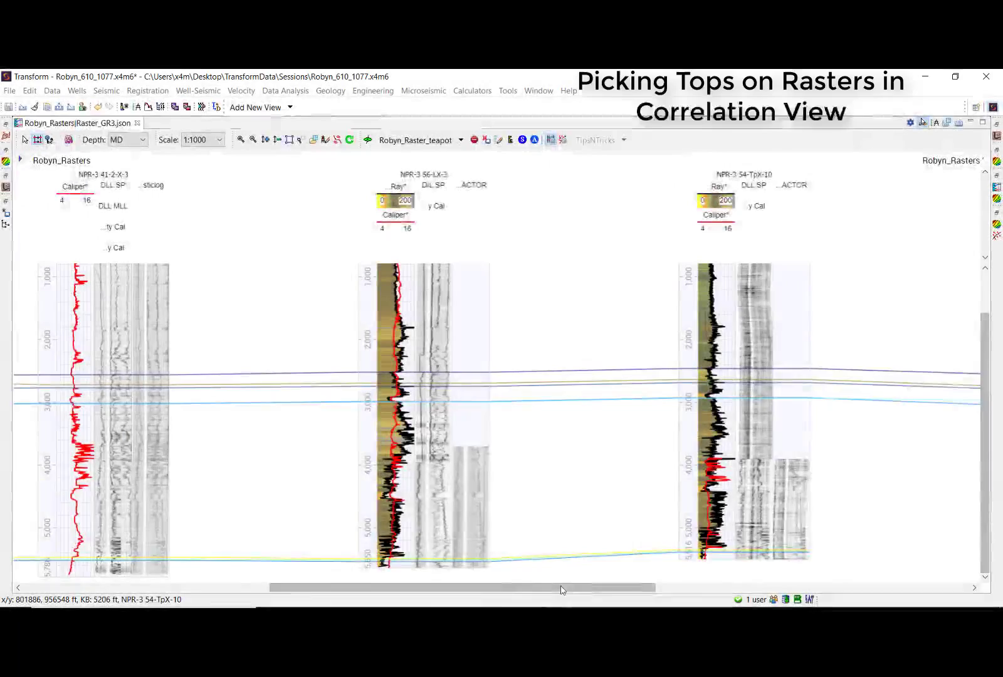
Step: In the Robyn_Rasters view, pick Robyn_Raster_teapot near 3,400 ft MD on NPR-3 56-LX-3, NPR-3 54-TpX-10 and the raster log of NPR-3 41-2-X-3
drag(428, 587, 587, 587)
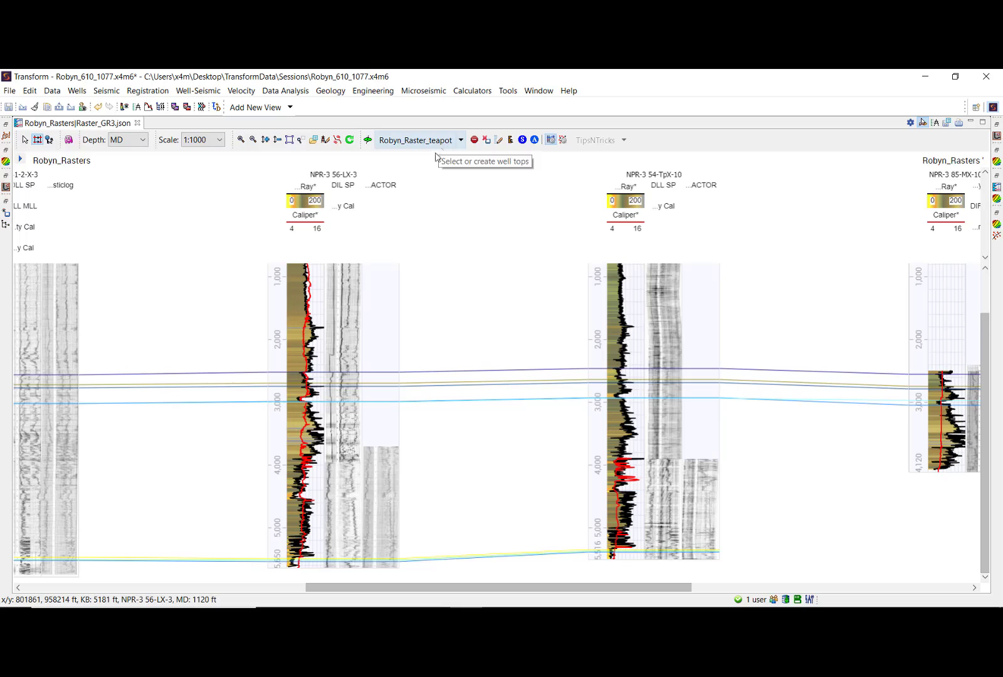
click(311, 429)
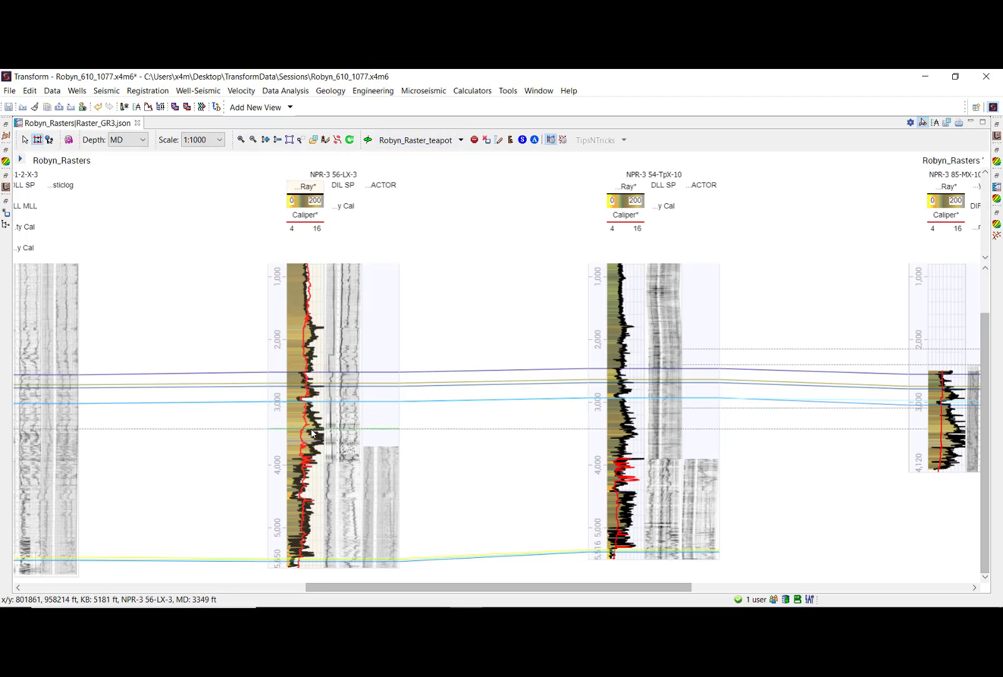
click(633, 430)
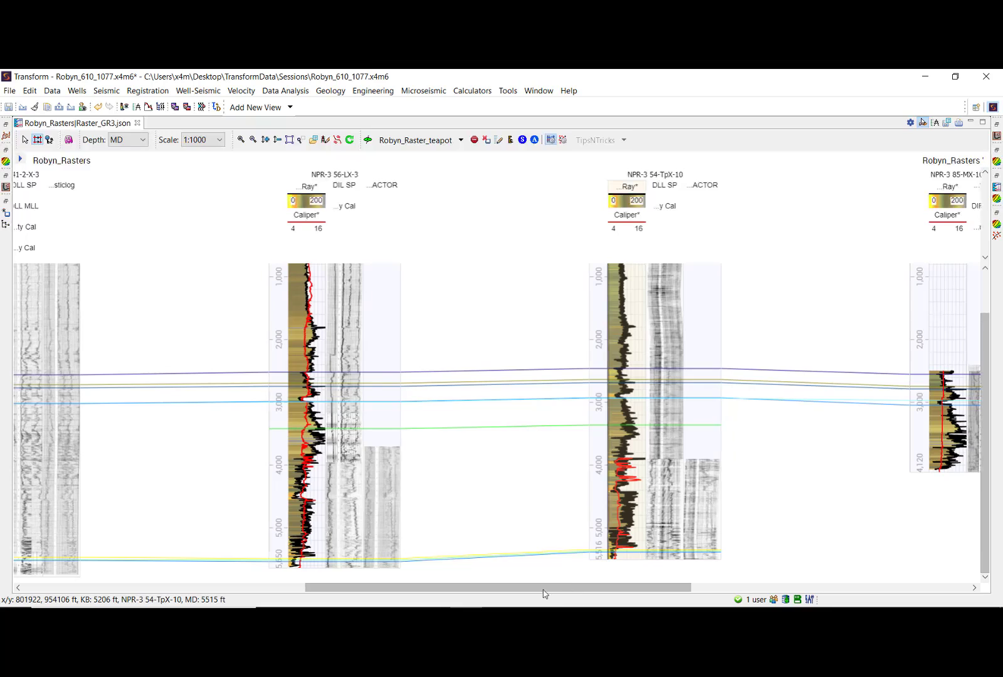
drag(543, 590, 412, 590)
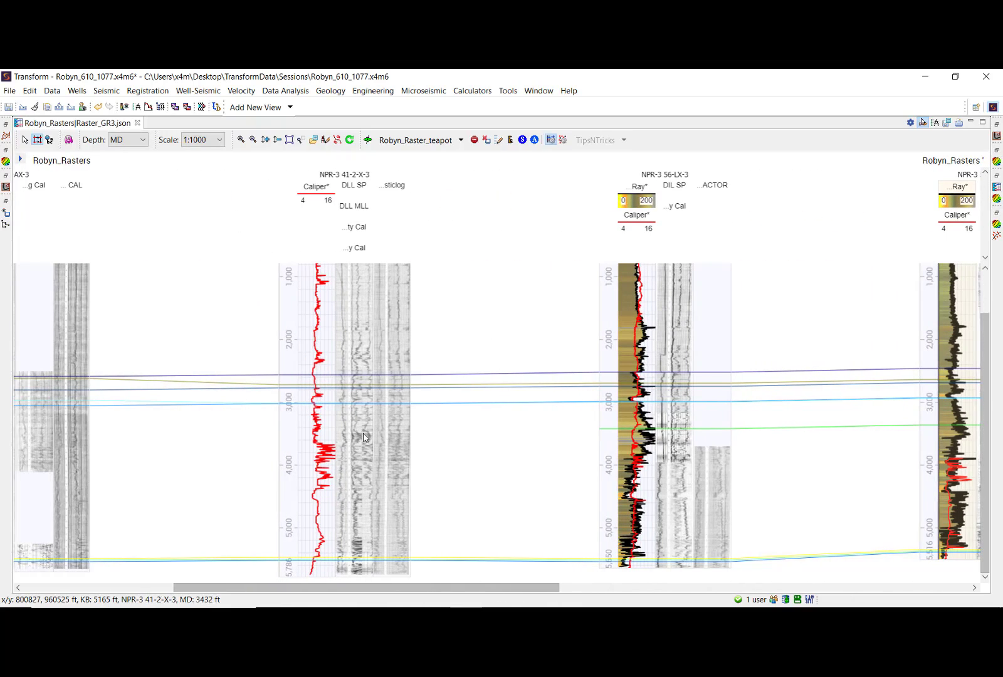
click(367, 435)
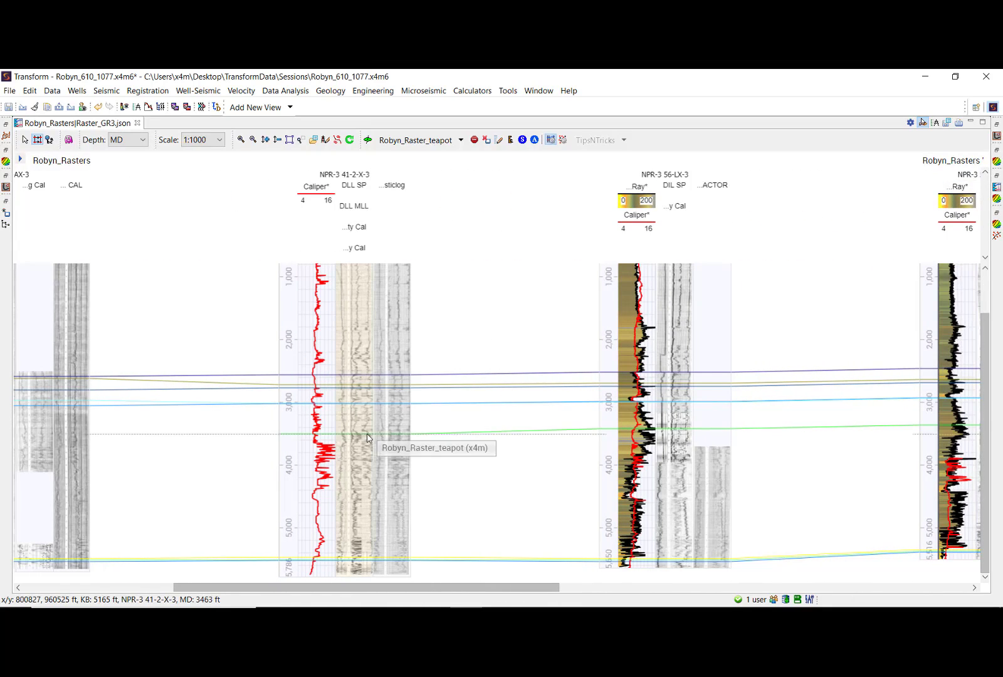
Step: Ghost the section of NPR-3 56-LX-3 from about 2,200 to 4,700 ft MD and compare it against the NPR-3 41-2-X-3 raster log
click(69, 140)
drag(578, 351, 711, 509)
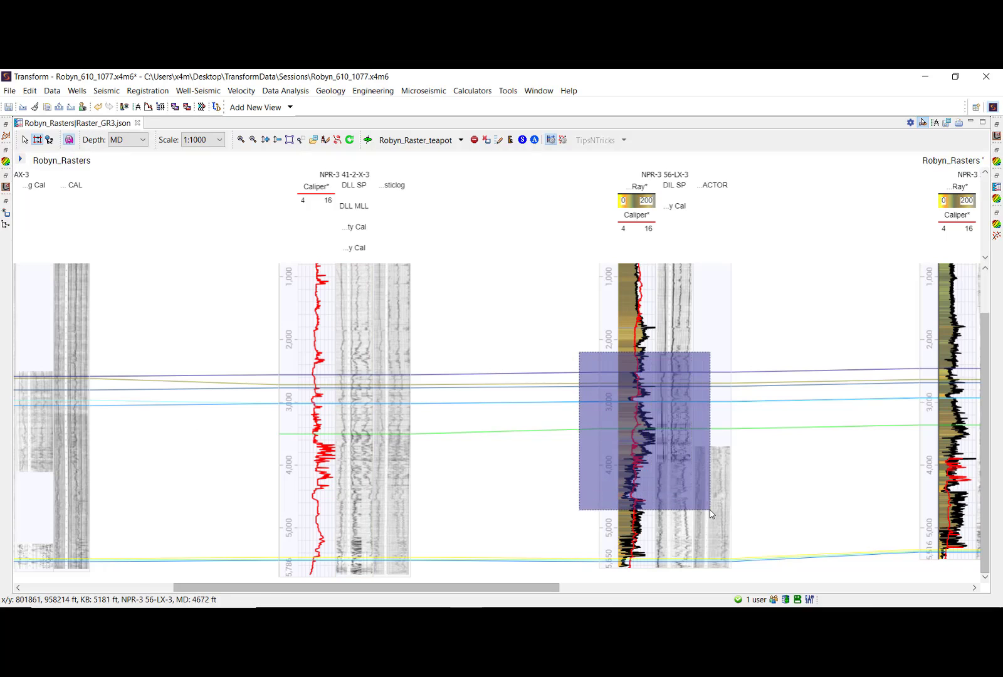
drag(664, 477, 375, 487)
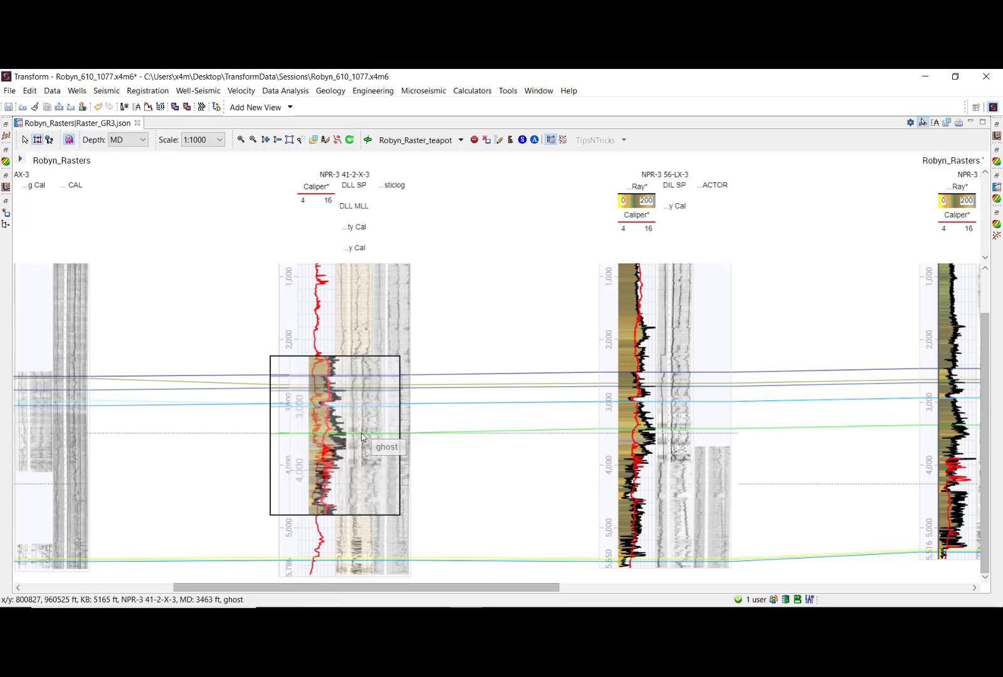
drag(361, 431, 195, 395)
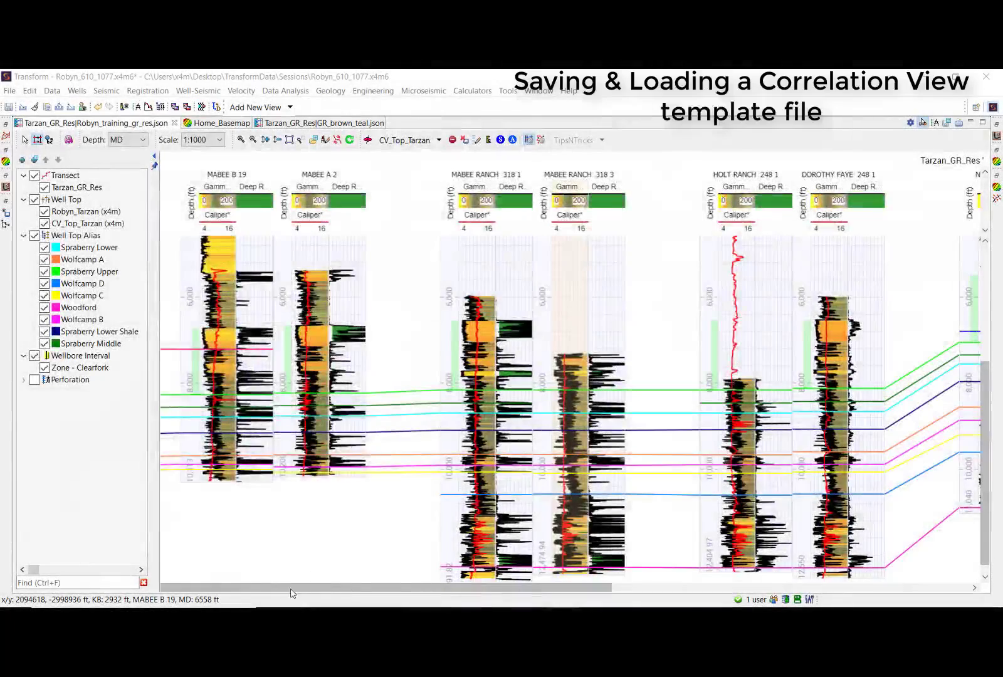
Step: Save the Tarzan_GR_Res correlation view as template Tarzan_GR_Res_Robyn_training_gr_res.json_template.corr in the TransformData folder
drag(290, 589, 317, 589)
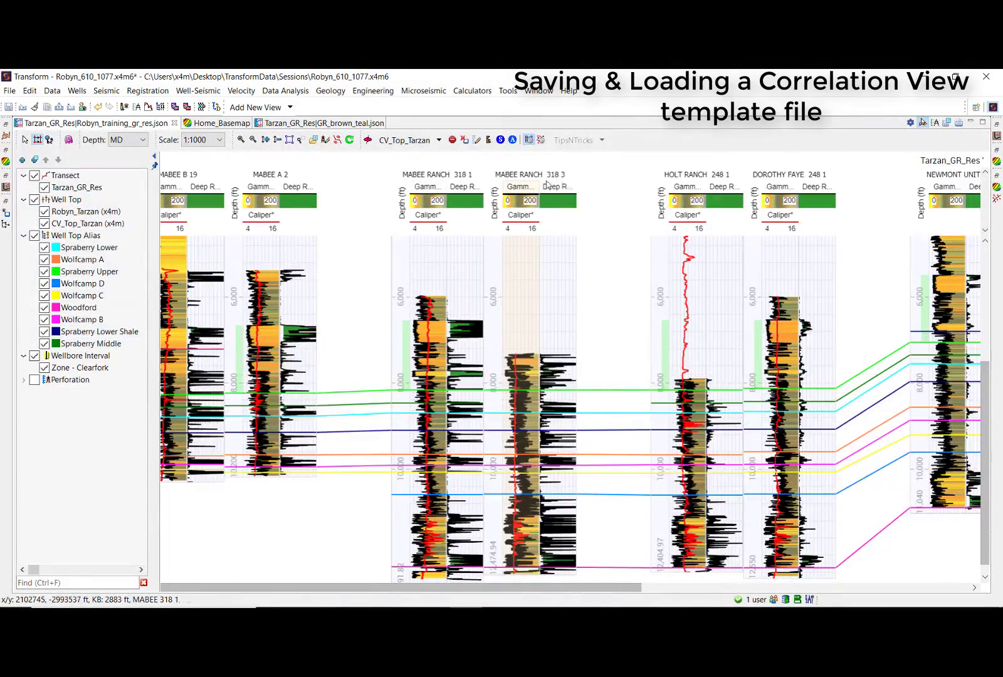
click(949, 125)
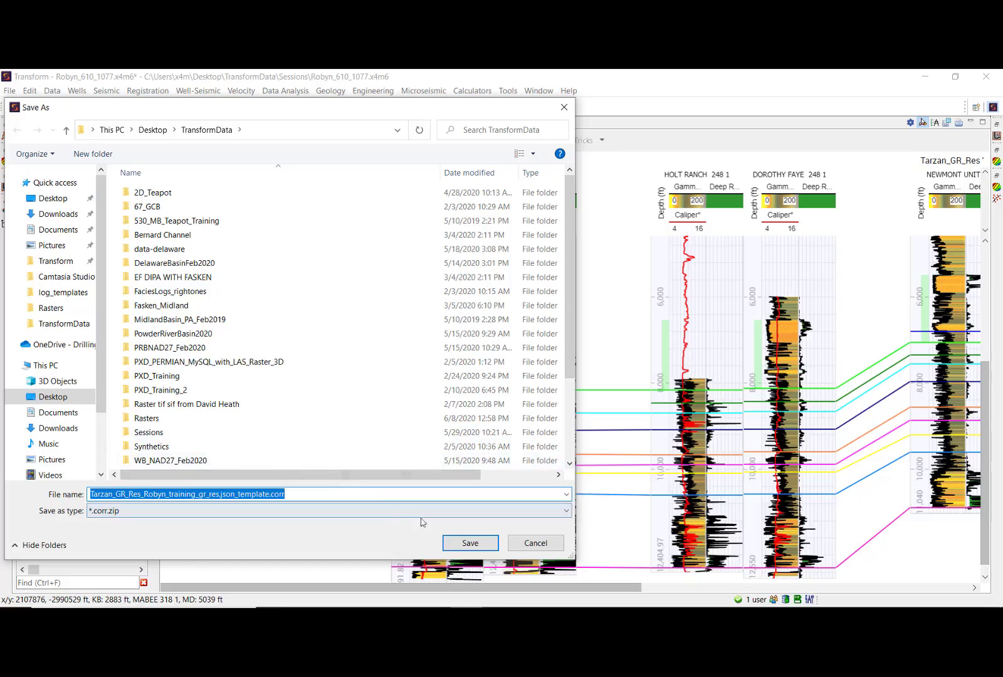
click(463, 544)
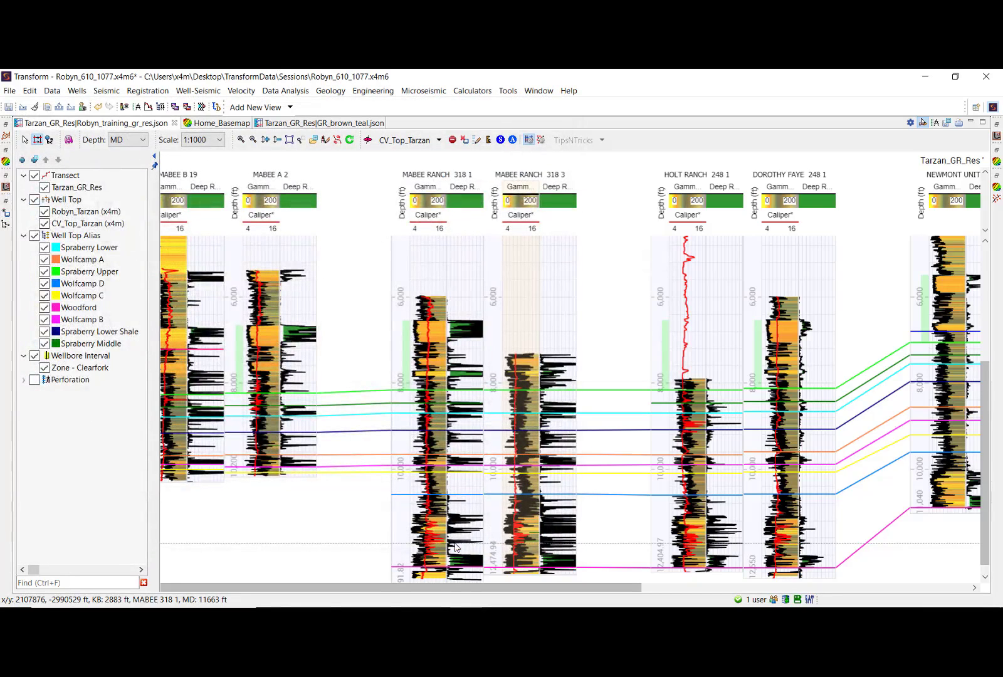
Step: Load the Tarzan_GR_Res_Robyn_training_gr_res.json_template correlation template into a new view and fit all its wells in the display
click(289, 107)
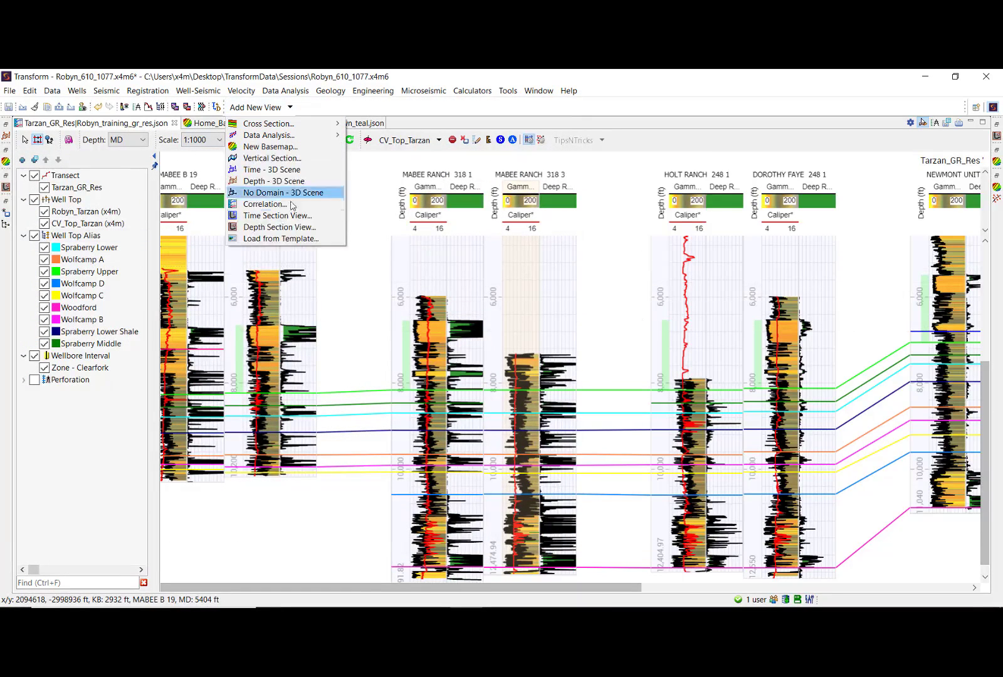
click(281, 238)
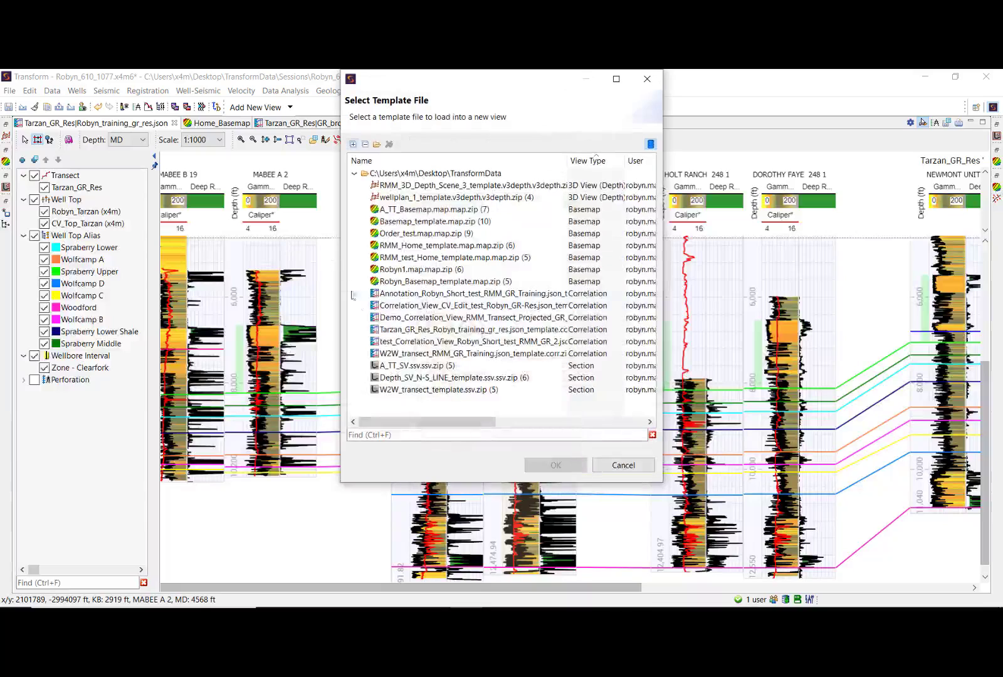
click(517, 331)
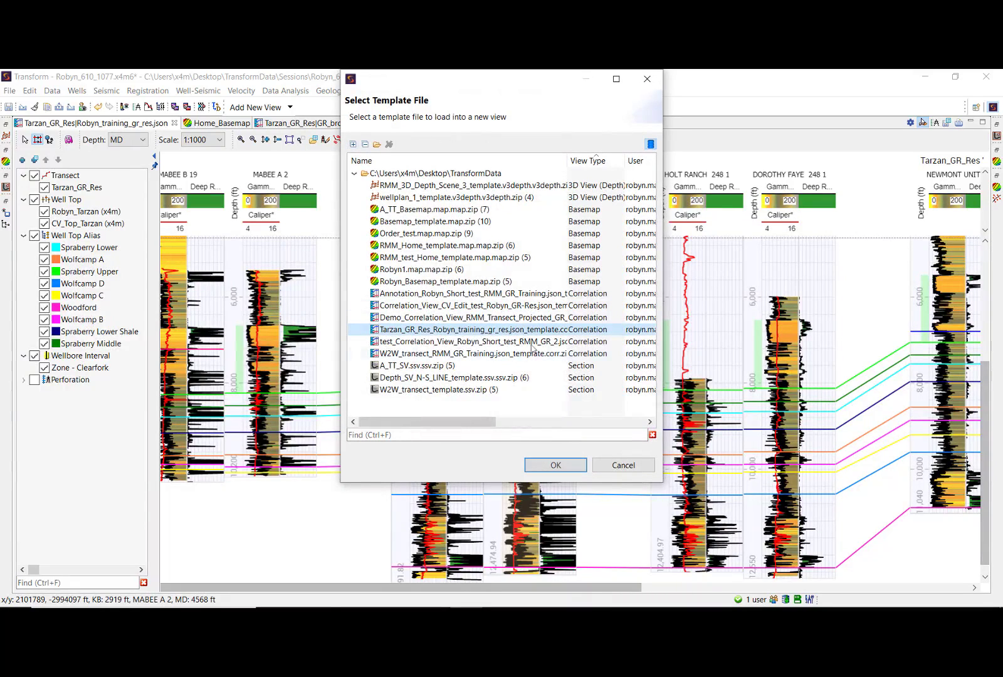
click(543, 465)
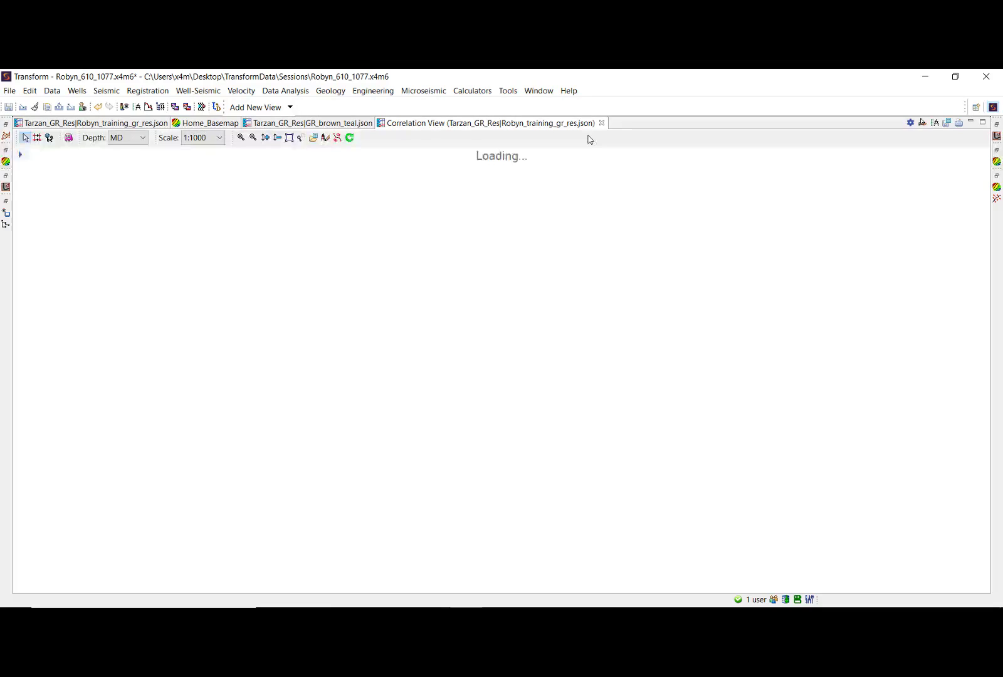
scroll(528, 411, down, 2)
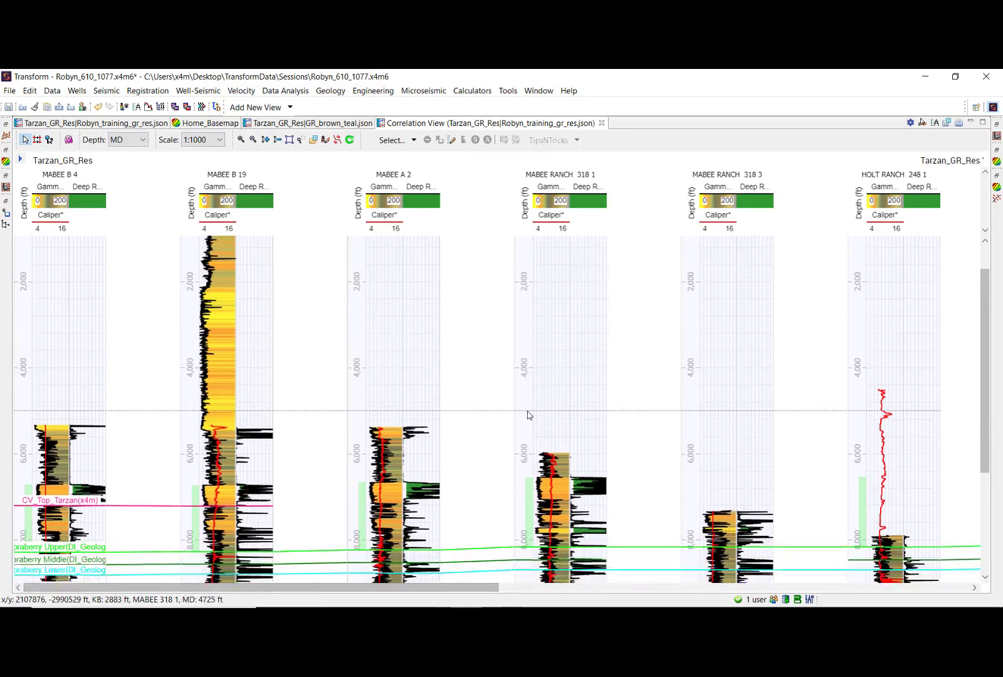
scroll(529, 415, down, 2)
click(290, 140)
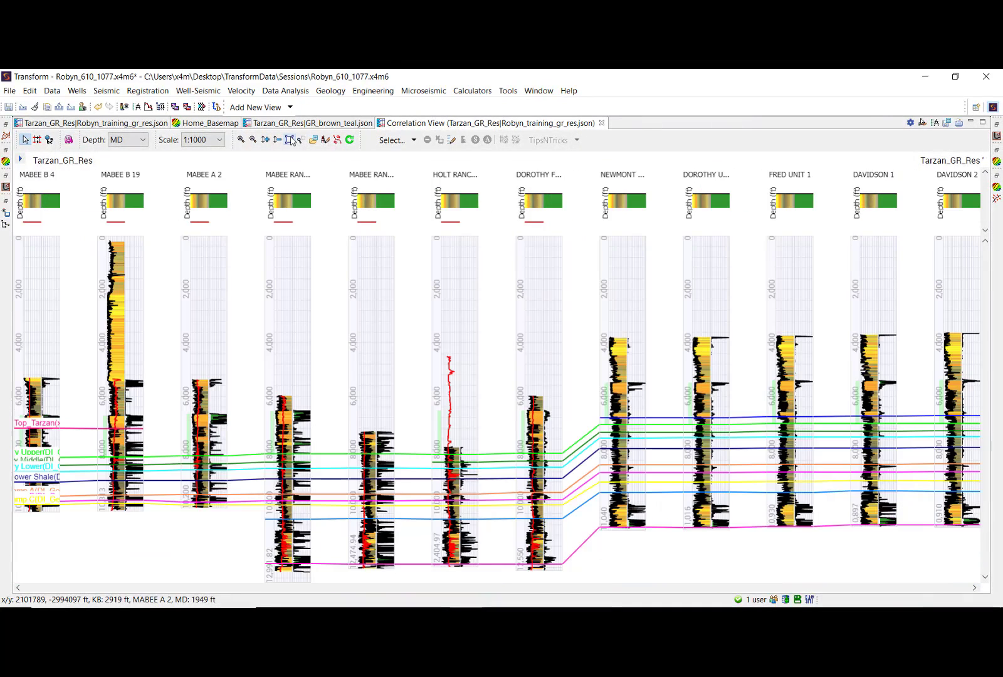
Step: In the Tarzan_GR_Res|GR_brown_teal.json view, add the Well Top Alias, Well Tops and Wellbore Interval layers from the Tarzan_GR_Res_Robyn_training_gr_res.json template
click(293, 124)
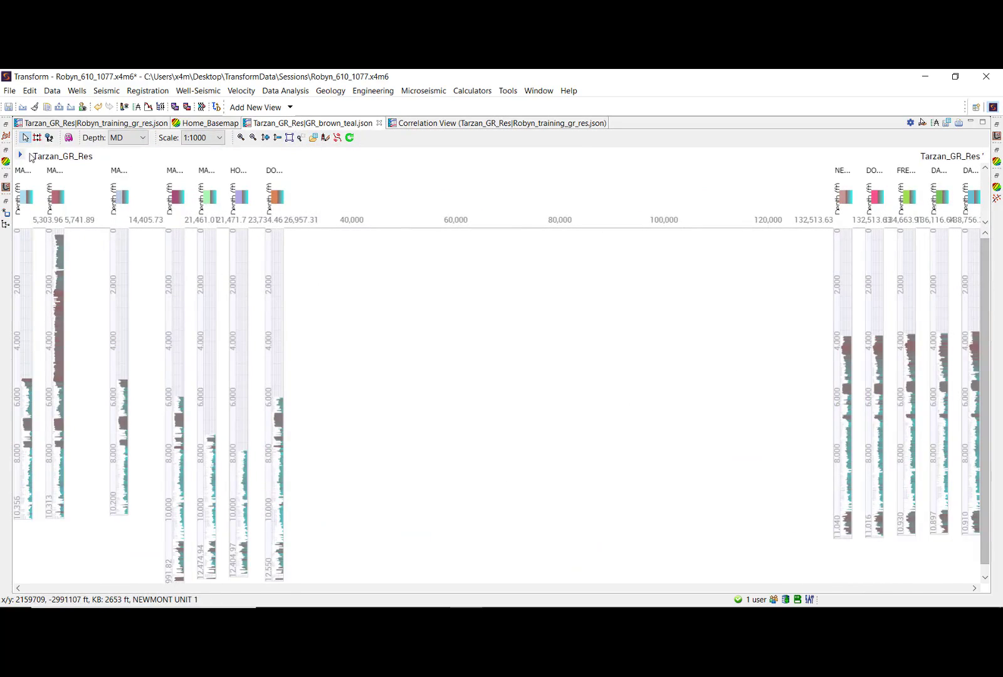
click(31, 157)
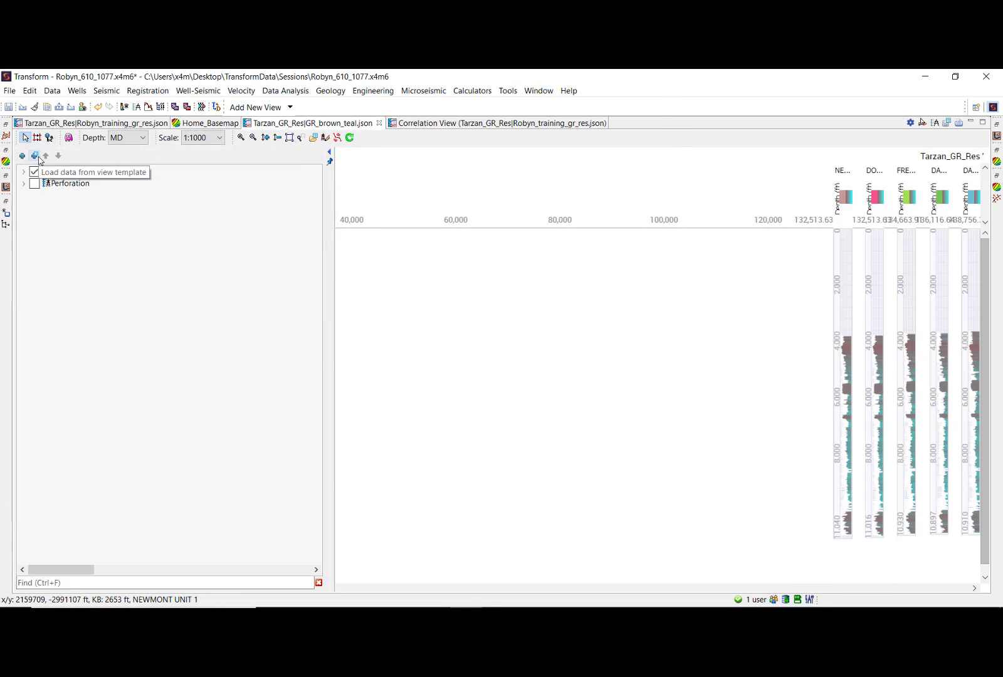
click(36, 156)
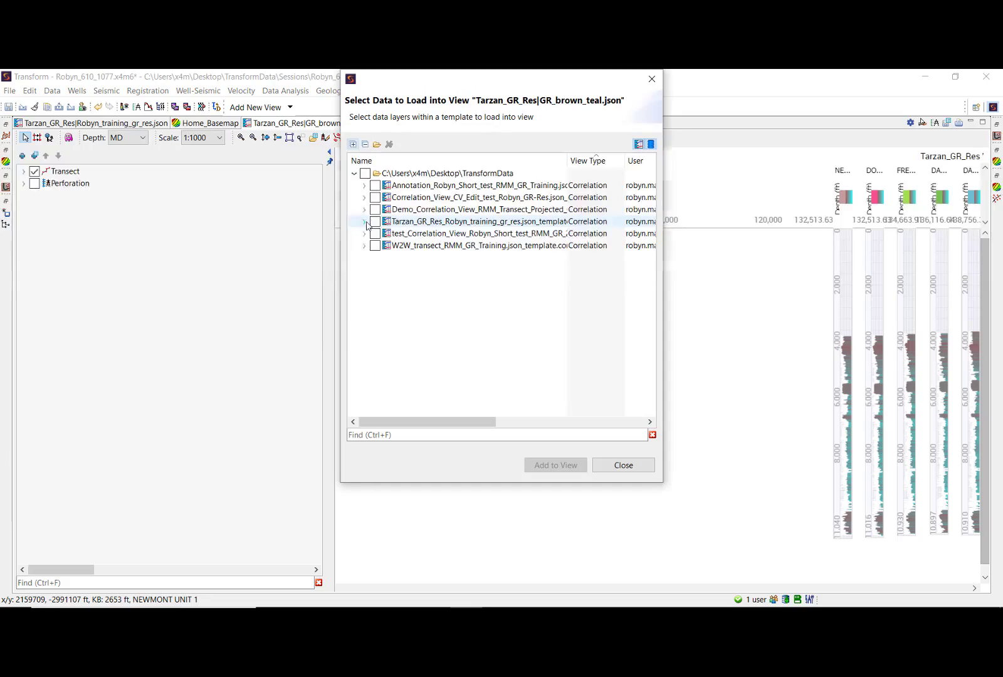
click(364, 221)
click(384, 233)
click(384, 246)
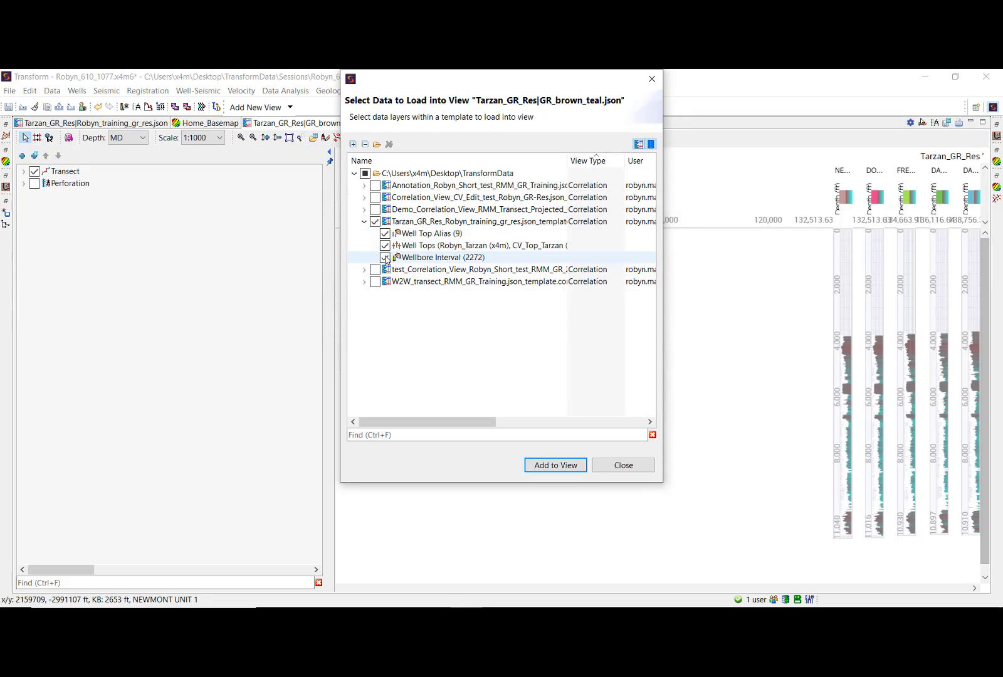
click(574, 464)
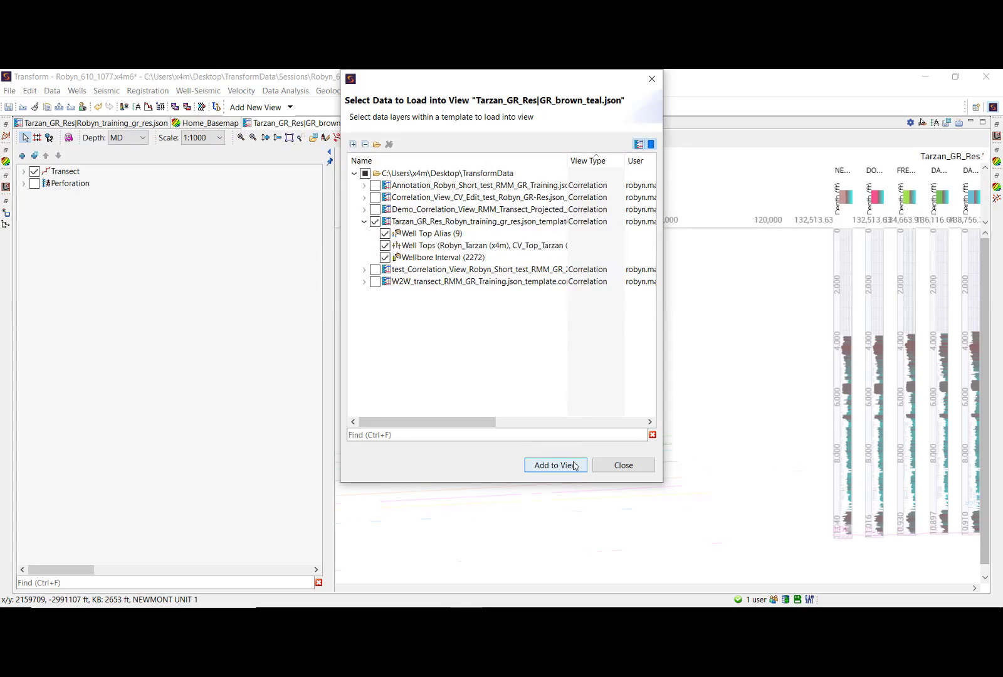
click(623, 465)
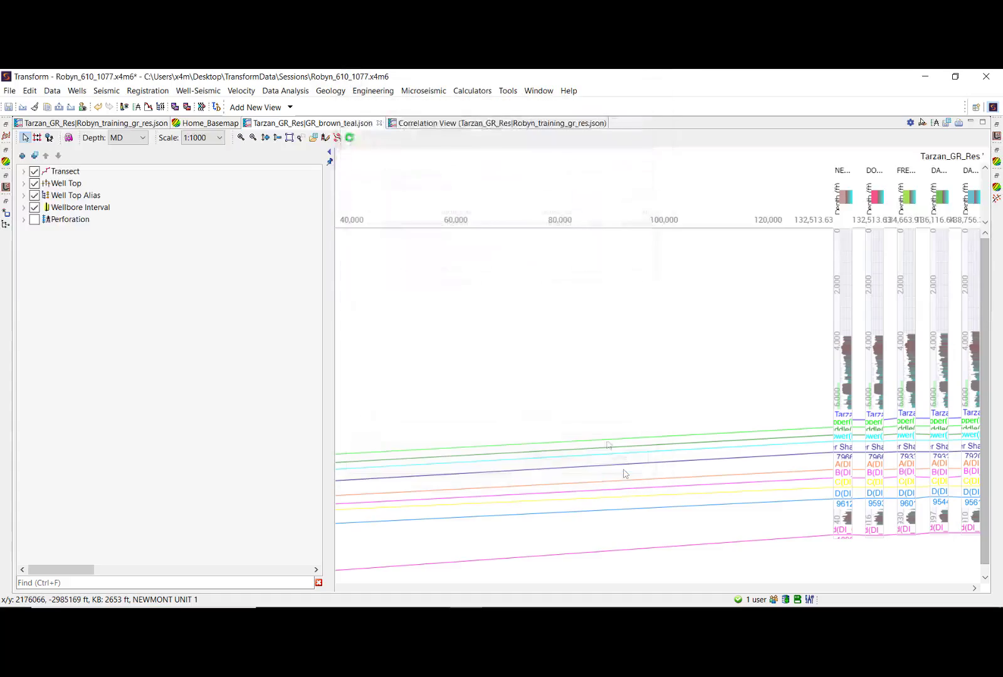
click(330, 152)
scroll(461, 411, down, 2)
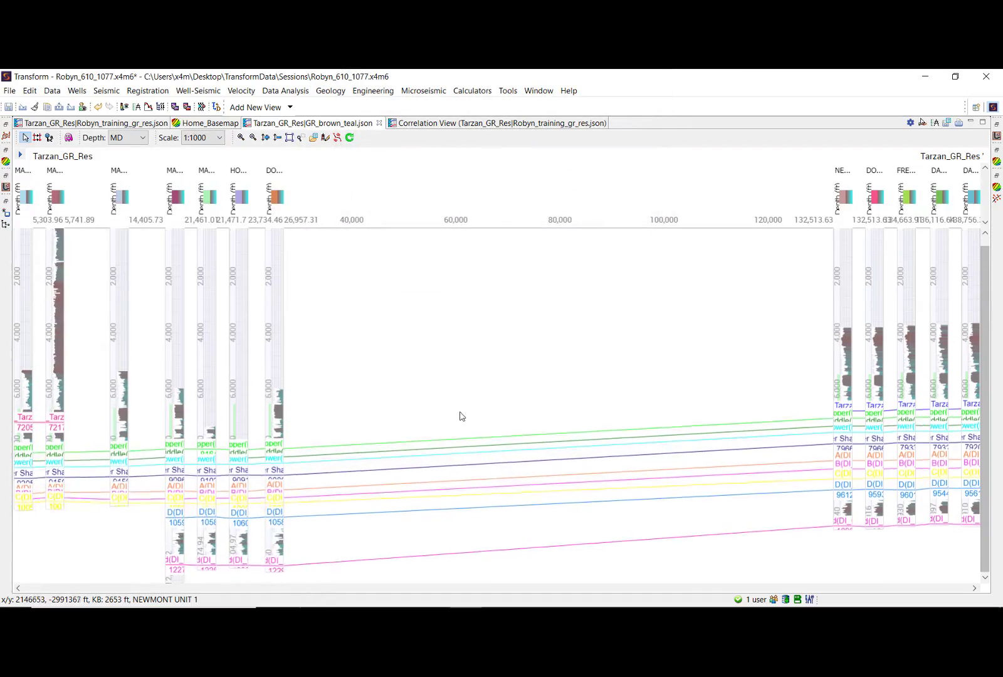